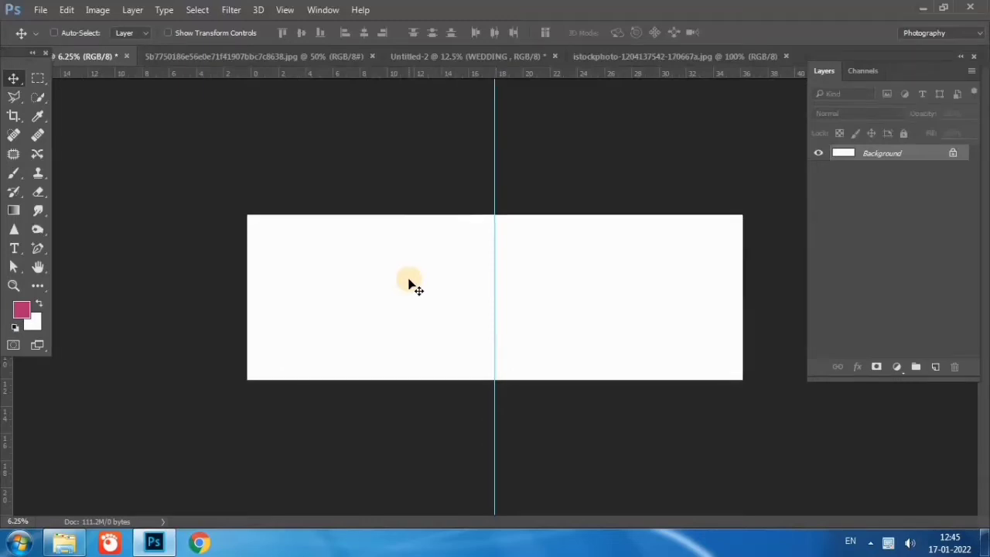
Draw a rectangle over the right half of the banner, from the centre guide to the bottom-right corner
key(ctrl+plus)
key(ctrl+plus)
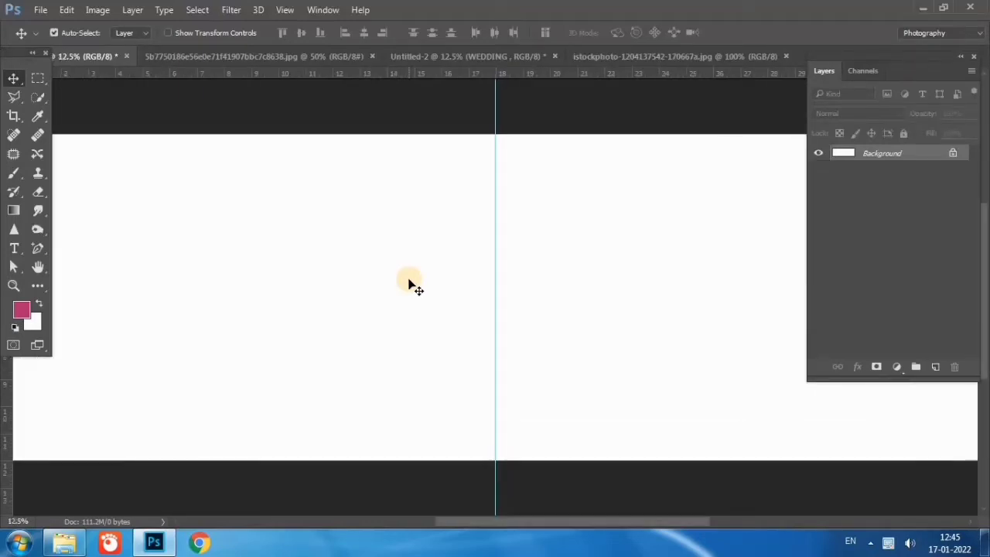
drag(515, 519, 564, 522)
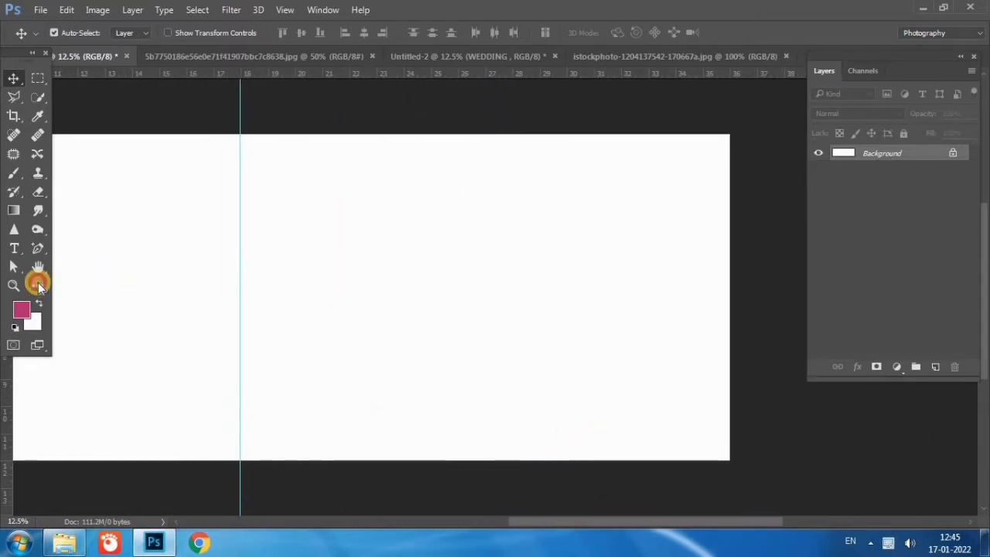
click(38, 285)
click(85, 451)
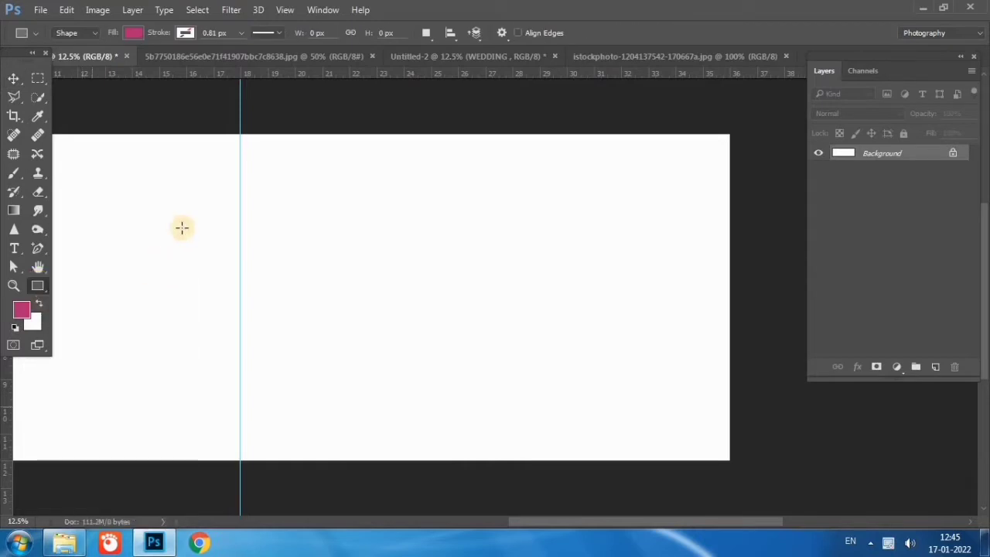
drag(242, 126, 738, 468)
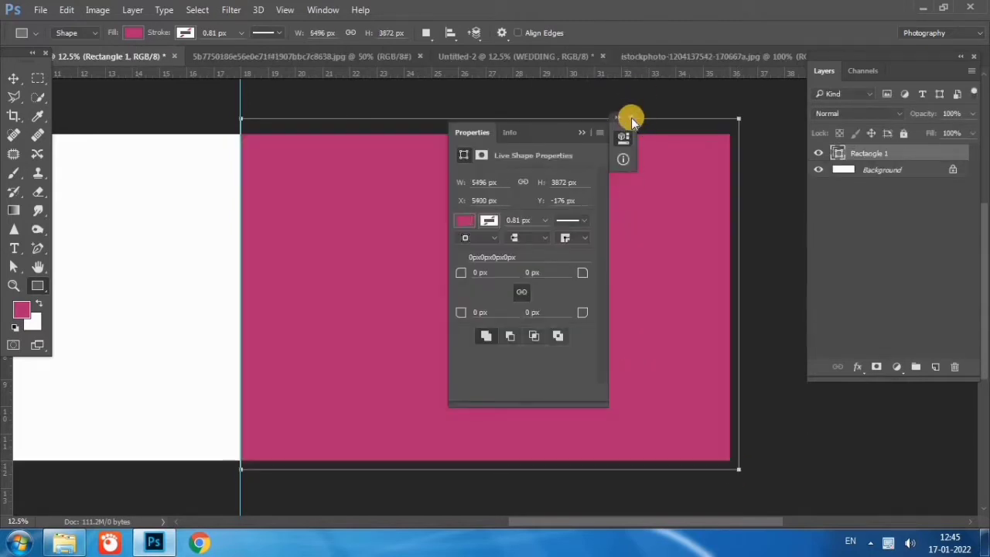
click(14, 78)
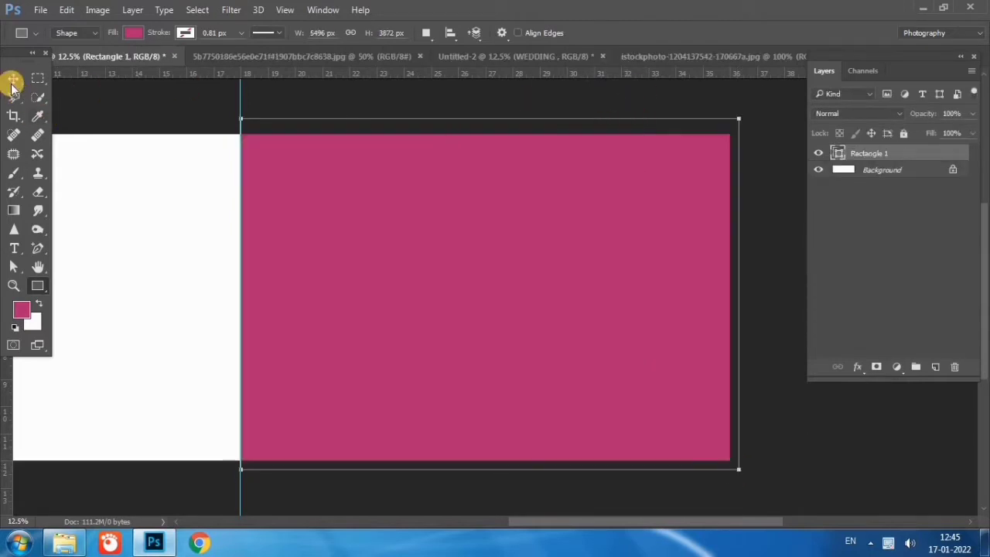
Change Rectangle 1's fill colour to black #000000
double_click(840, 155)
drag(614, 301, 555, 436)
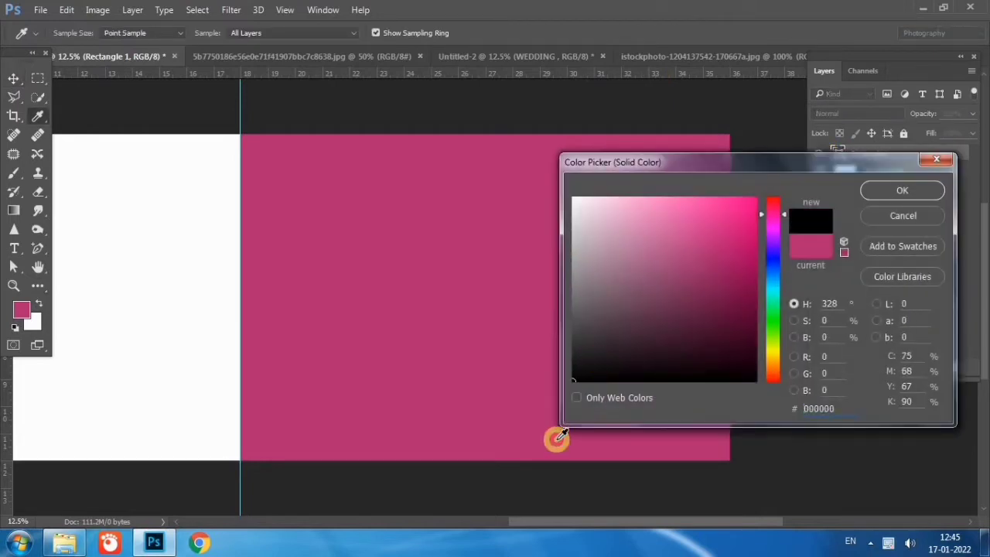
click(874, 190)
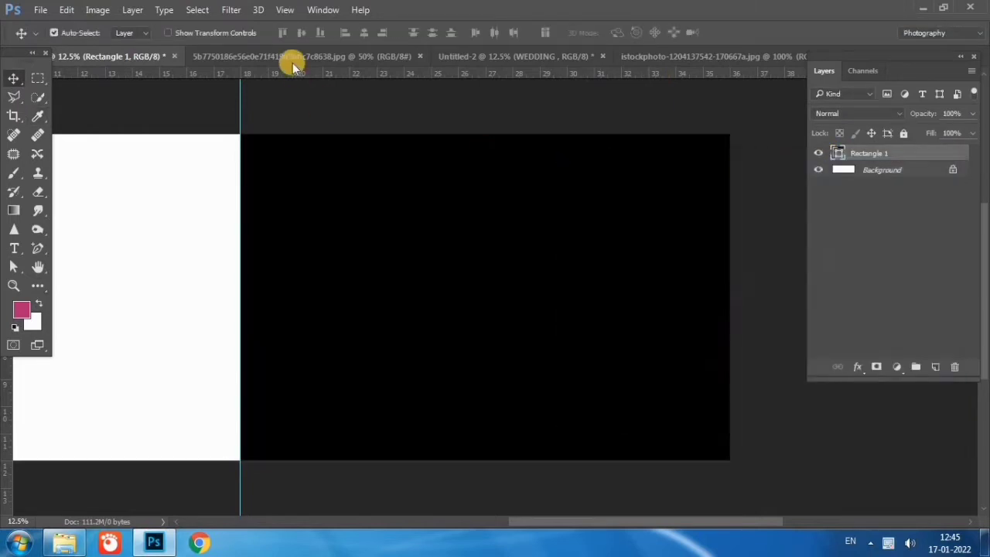
Switch to the bride photo and duplicate it onto Layer 1 with Ctrl+J
click(294, 58)
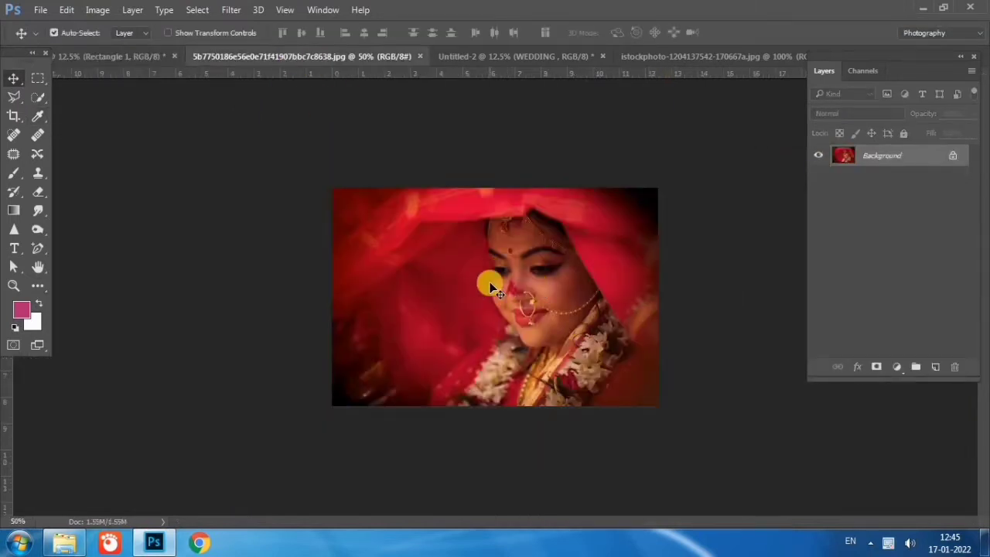
scroll(490, 287, up, 1)
scroll(490, 287, up, 1)
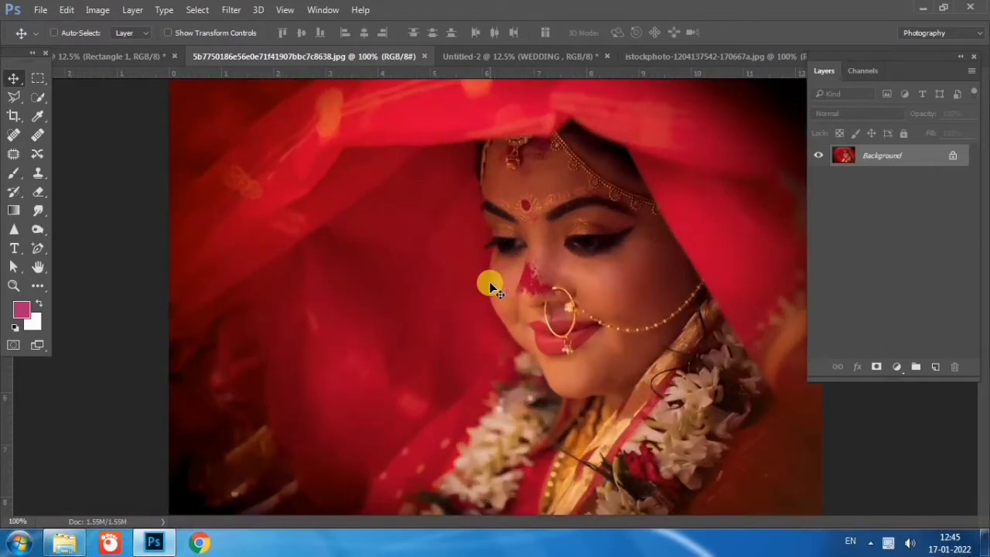
scroll(489, 287, down, 1)
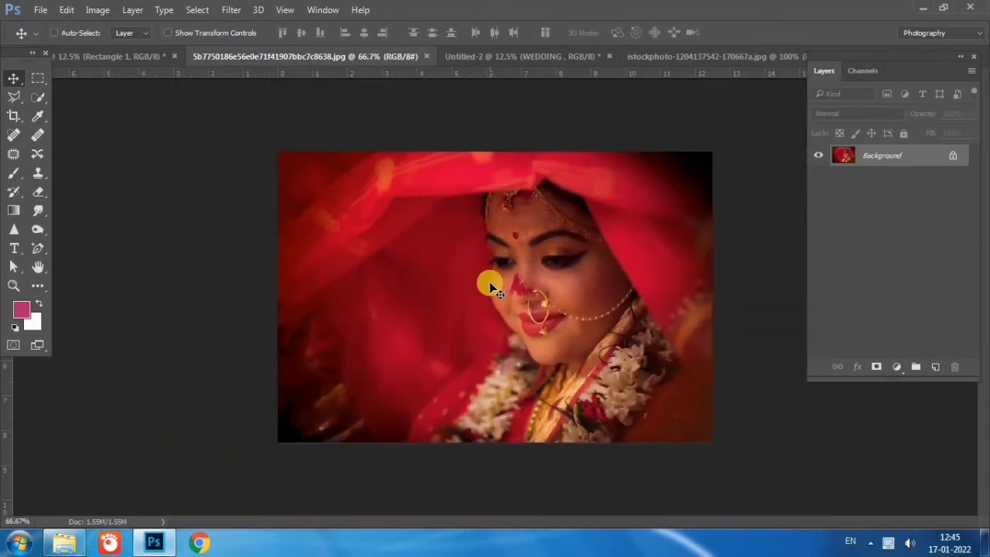
key(ctrl+j)
In Curves, raise the RGB midtones and slightly deepen the shadows
key(ctrl+m)
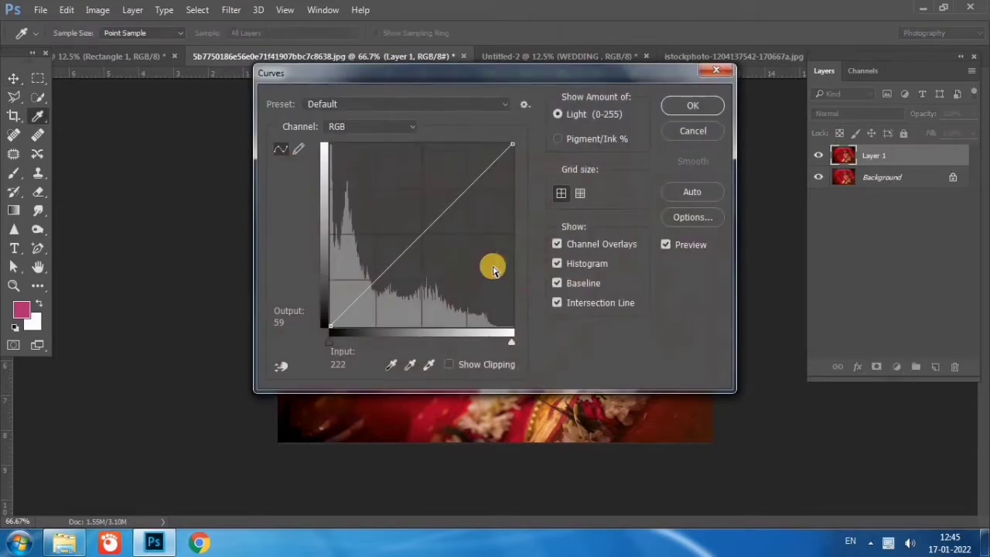
drag(518, 91, 816, 116)
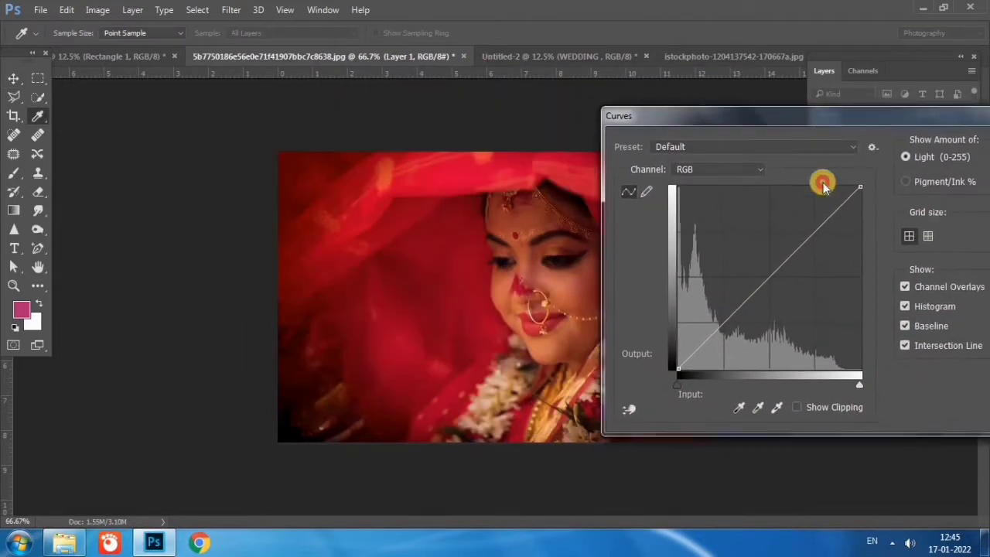
drag(815, 228, 808, 223)
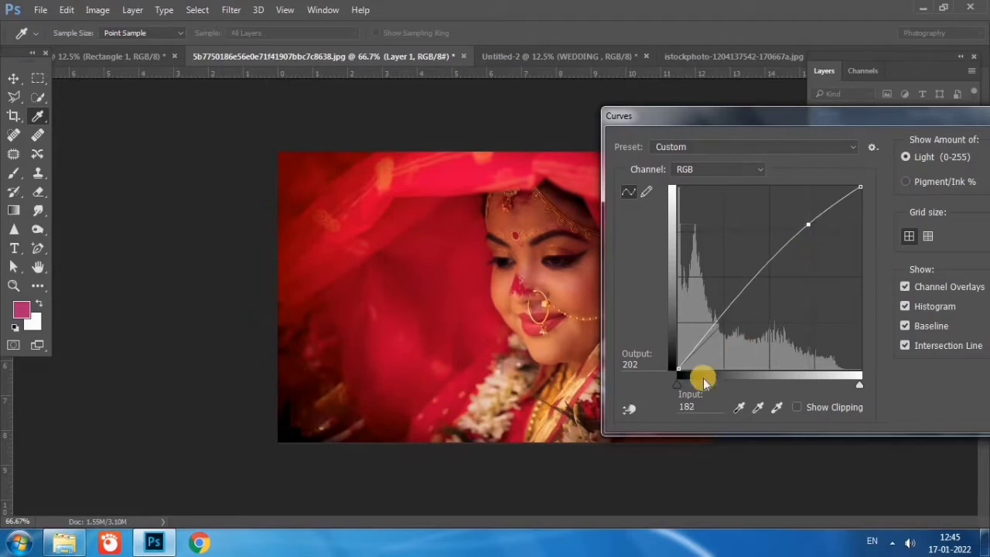
drag(679, 367, 689, 367)
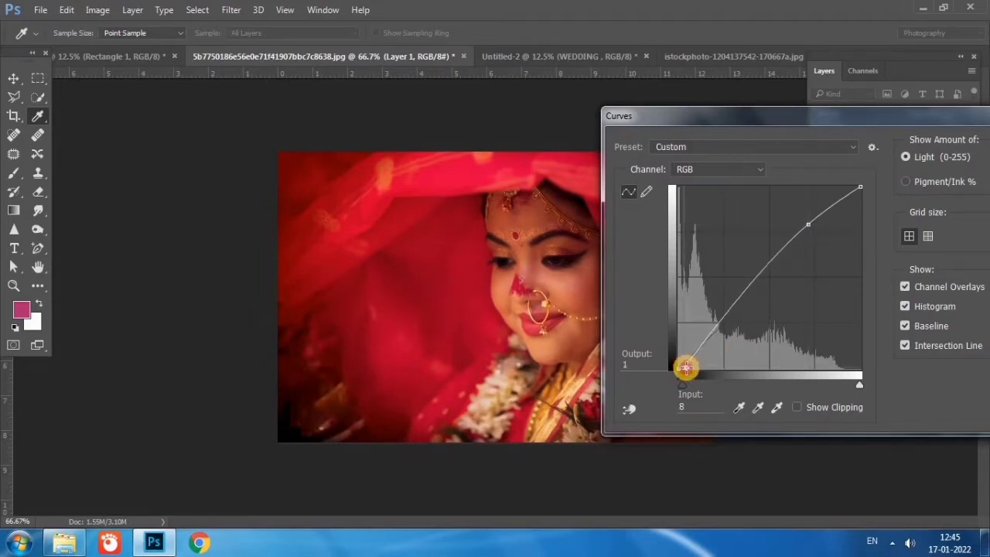
Adjust the Red curve and lift the Green and Blue curves slightly, then apply Curves
click(719, 170)
click(722, 193)
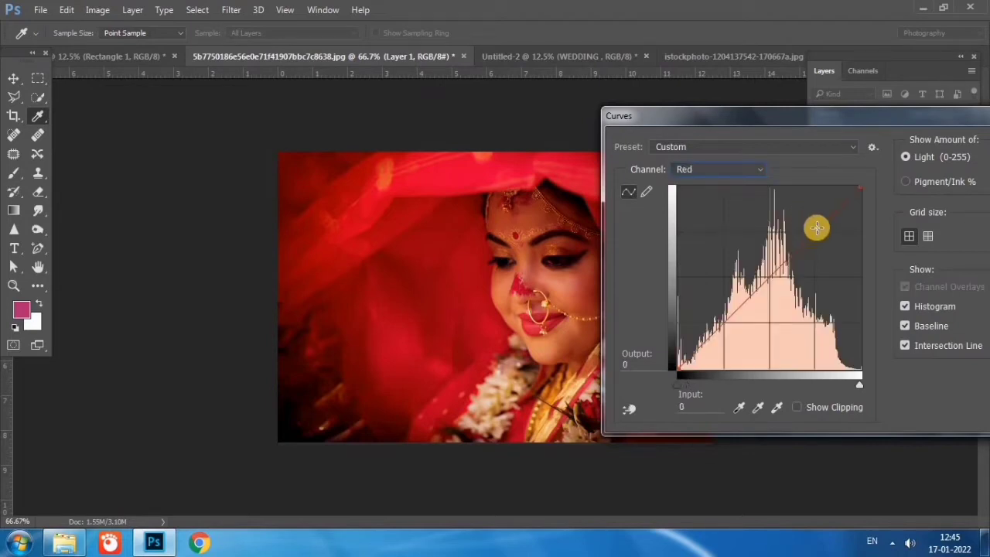
click(819, 229)
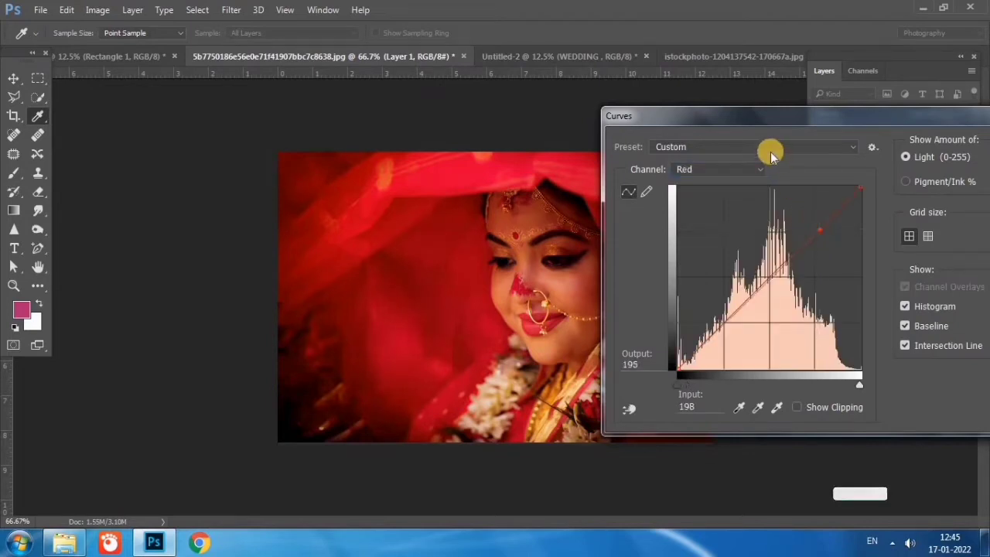
click(741, 168)
click(719, 203)
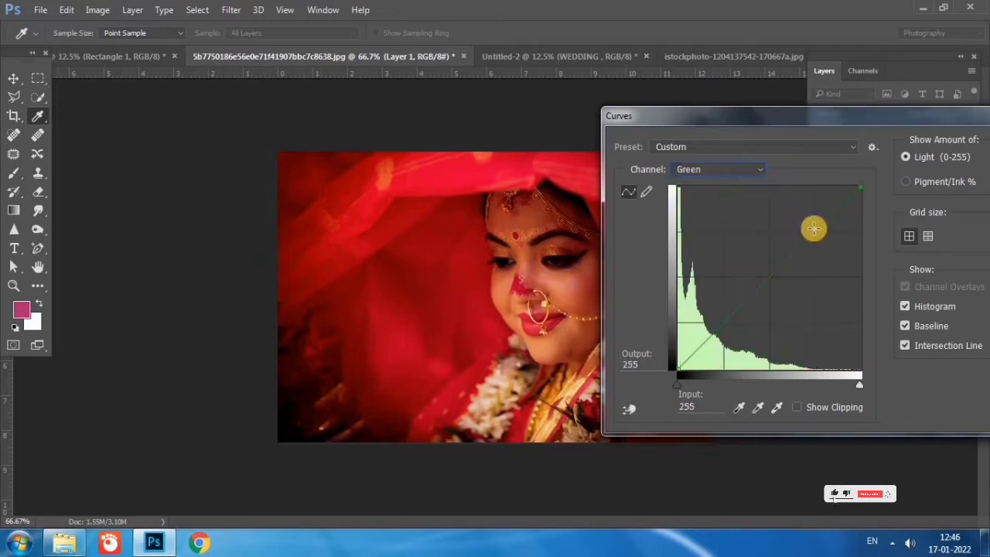
drag(818, 228, 813, 225)
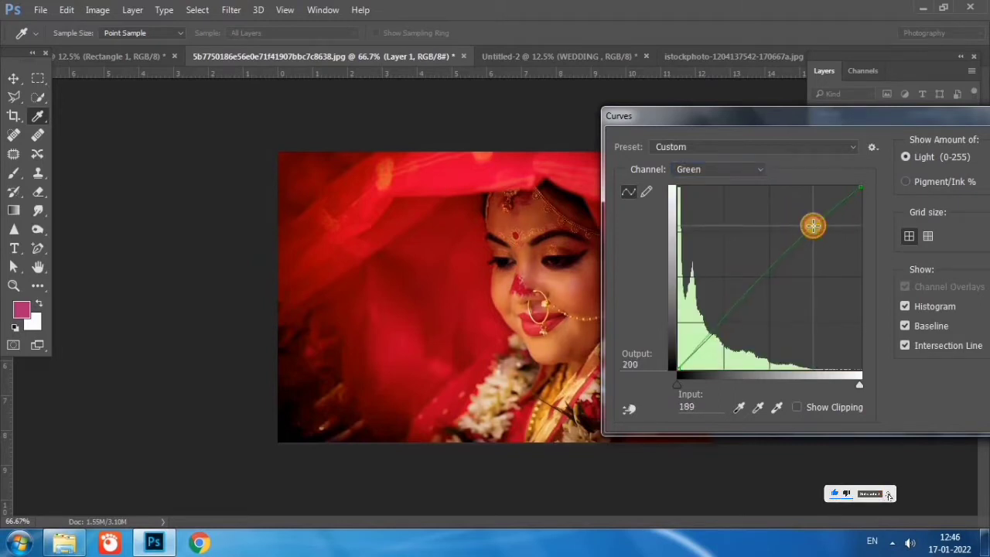
click(719, 168)
click(719, 214)
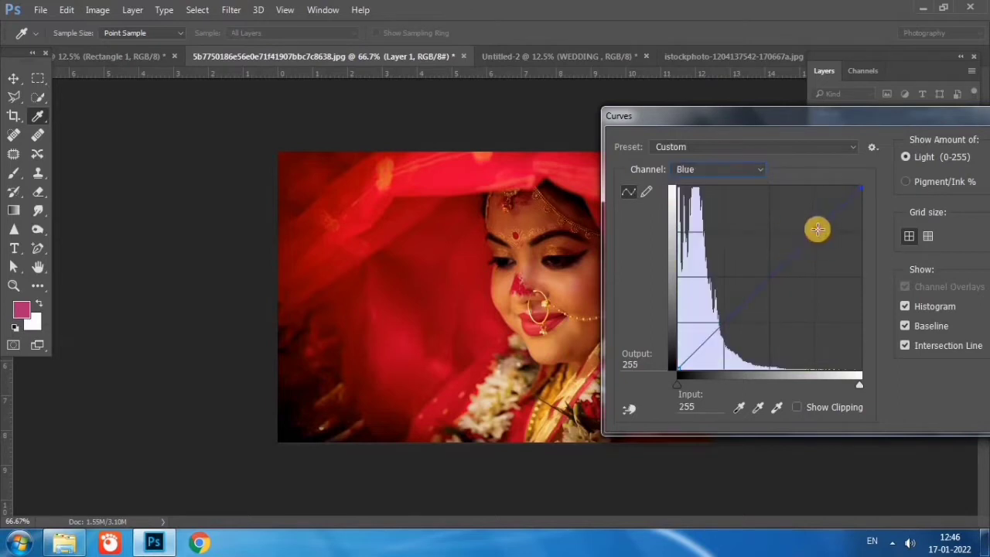
drag(817, 228, 812, 226)
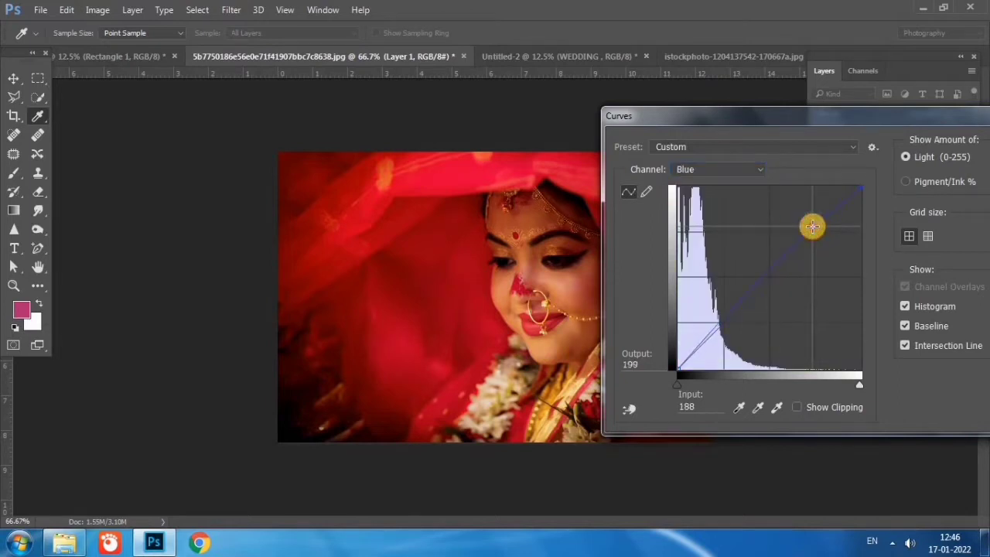
drag(864, 118, 729, 133)
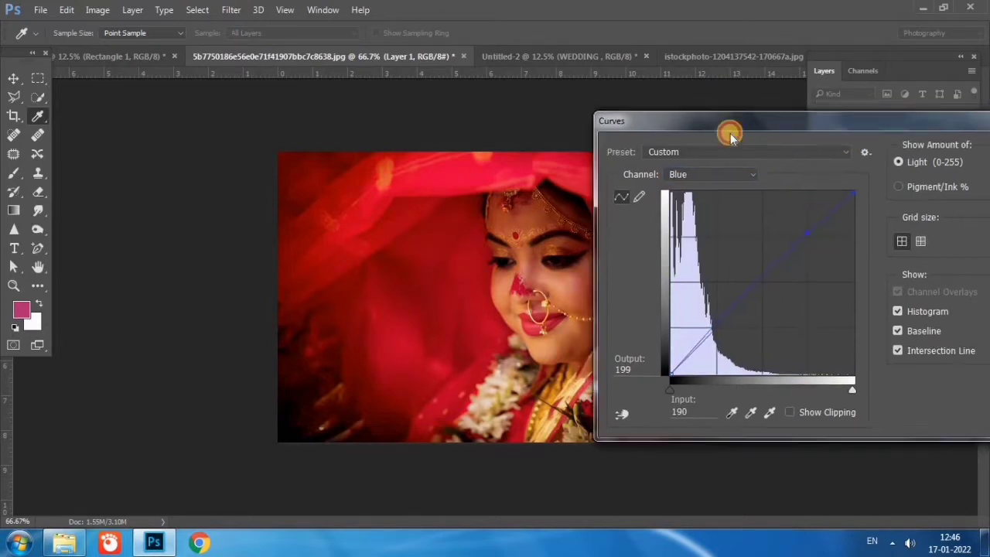
click(891, 167)
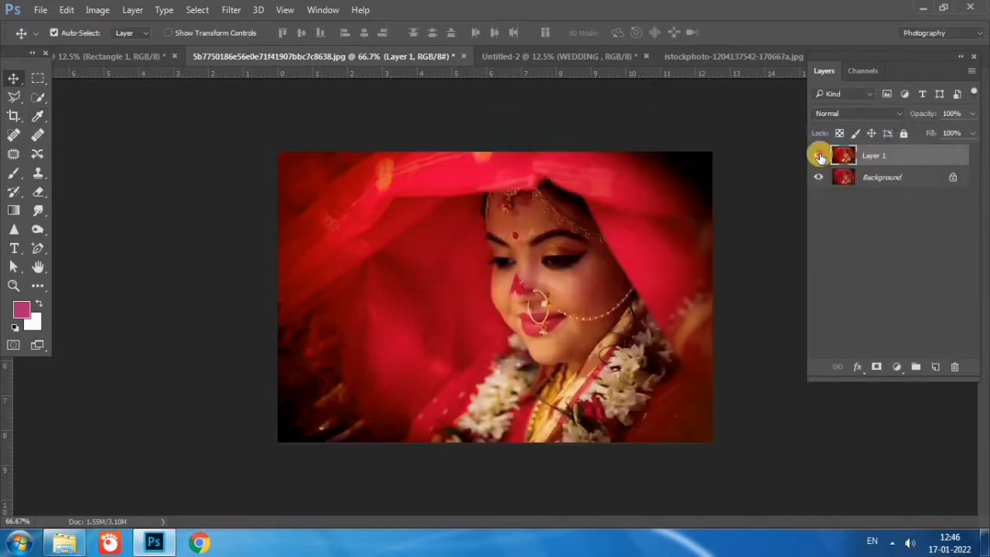
click(818, 156)
Bring the adjusted bride photo into the banner and close the photo document without saving
click(818, 156)
click(819, 156)
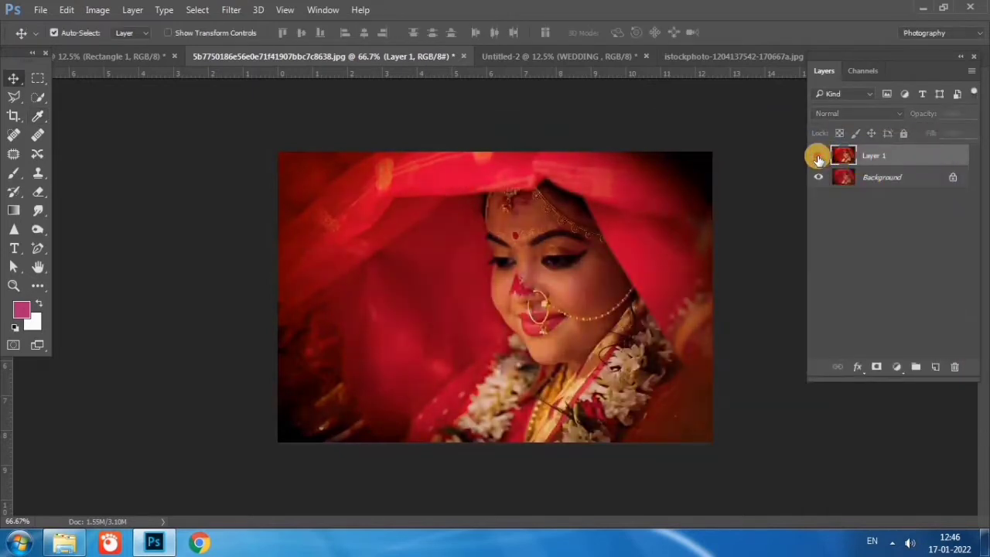
click(819, 156)
mouse_move(495, 247)
mouse_down()
mouse_move(150, 82)
mouse_move(536, 251)
mouse_up()
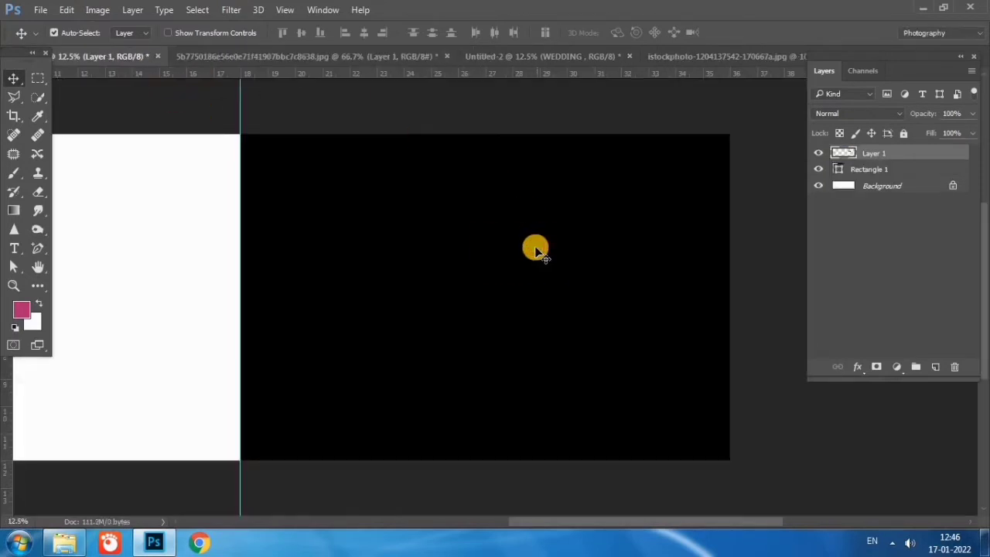
click(444, 53)
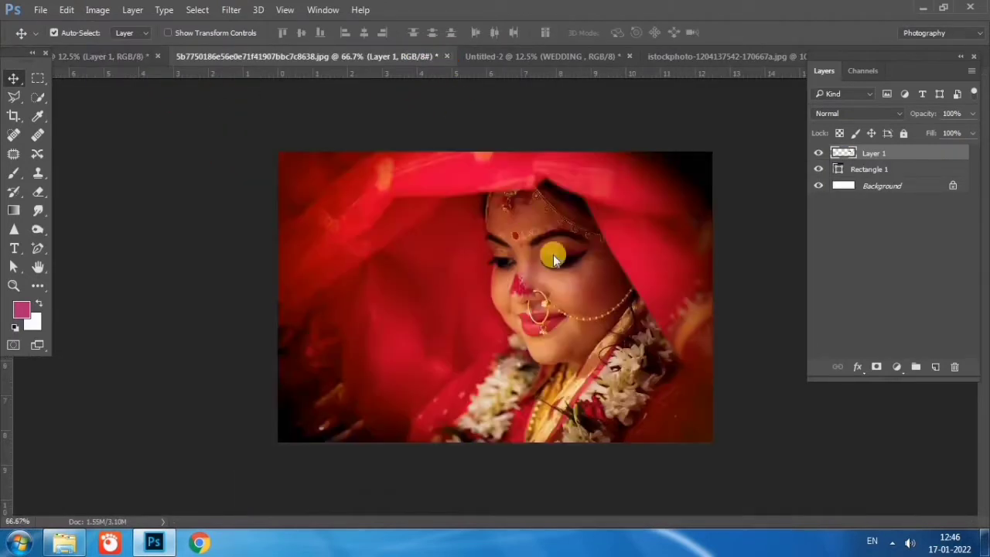
key(ctrl+w)
click(508, 219)
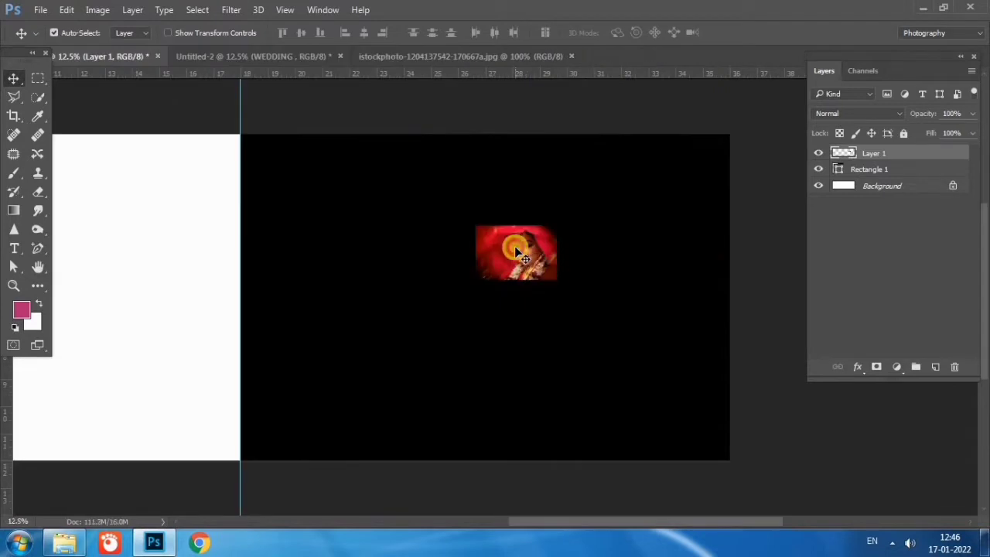
Free Transform the bride photo so it fills the banner's right half
key(ctrl+t)
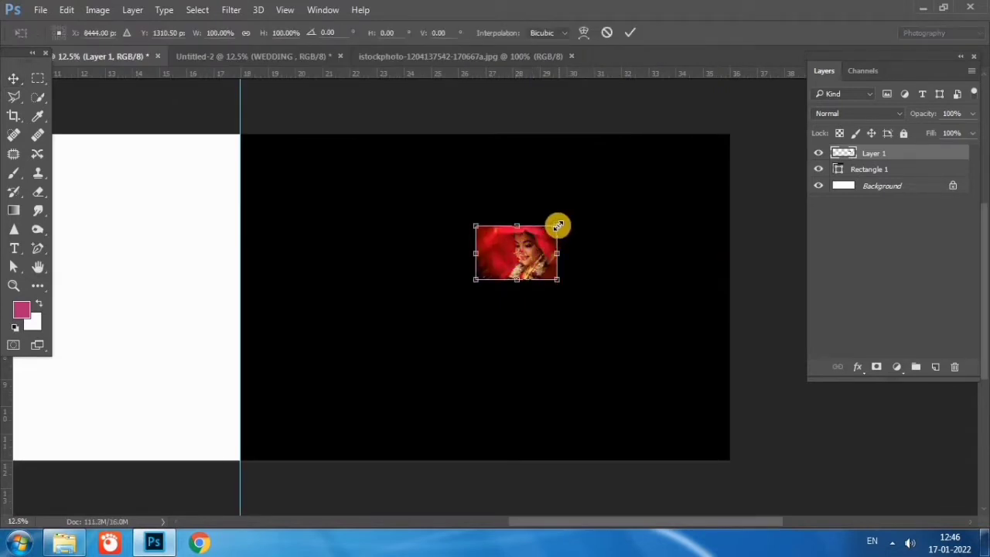
drag(557, 226, 741, 130)
drag(641, 281, 570, 290)
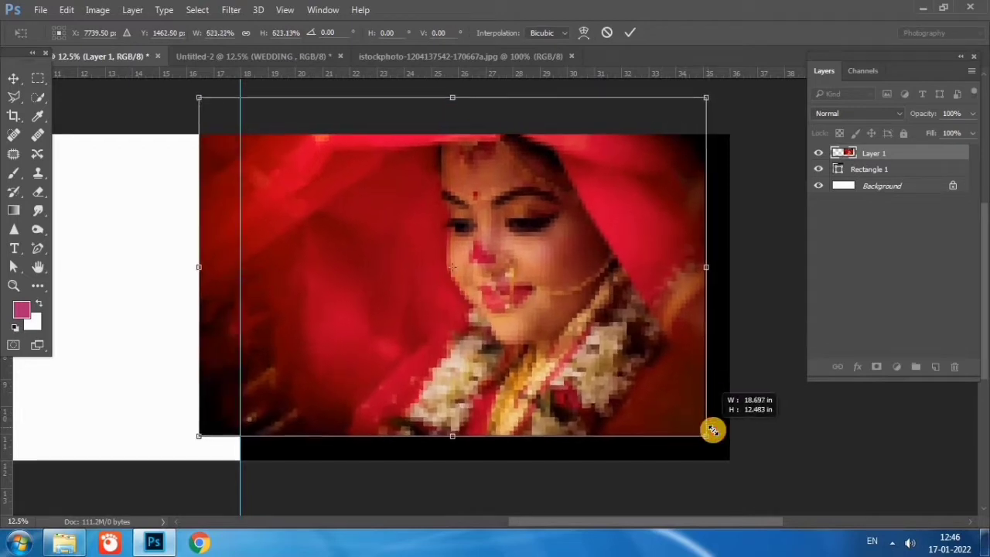
mouse_move(663, 406)
mouse_down()
mouse_move(716, 431)
mouse_move(684, 410)
mouse_move(693, 418)
mouse_up()
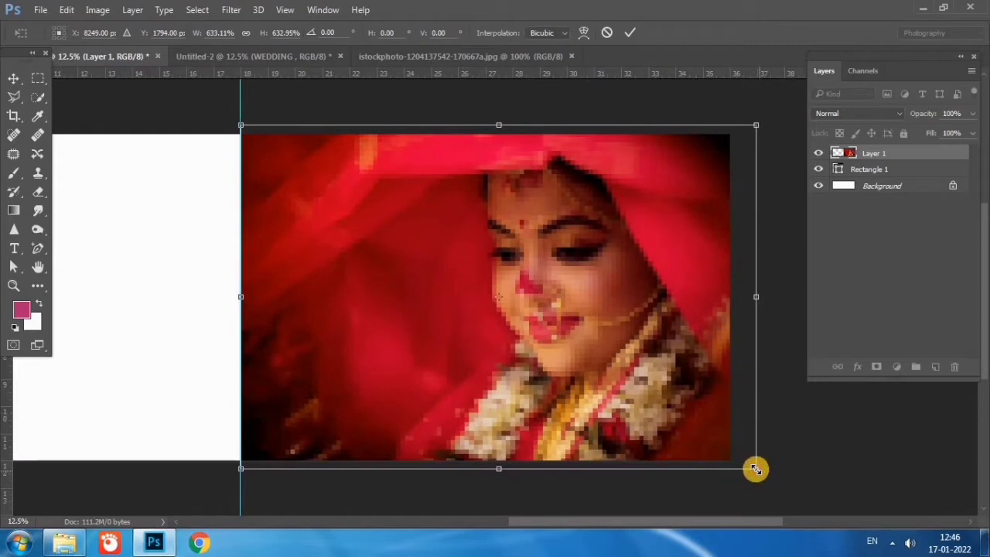
drag(756, 469, 747, 463)
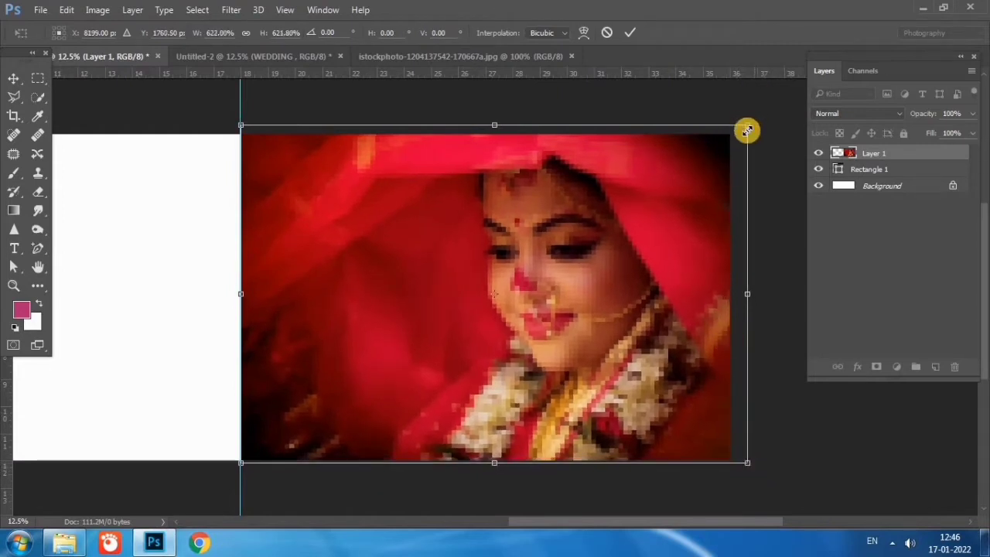
drag(740, 132, 738, 136)
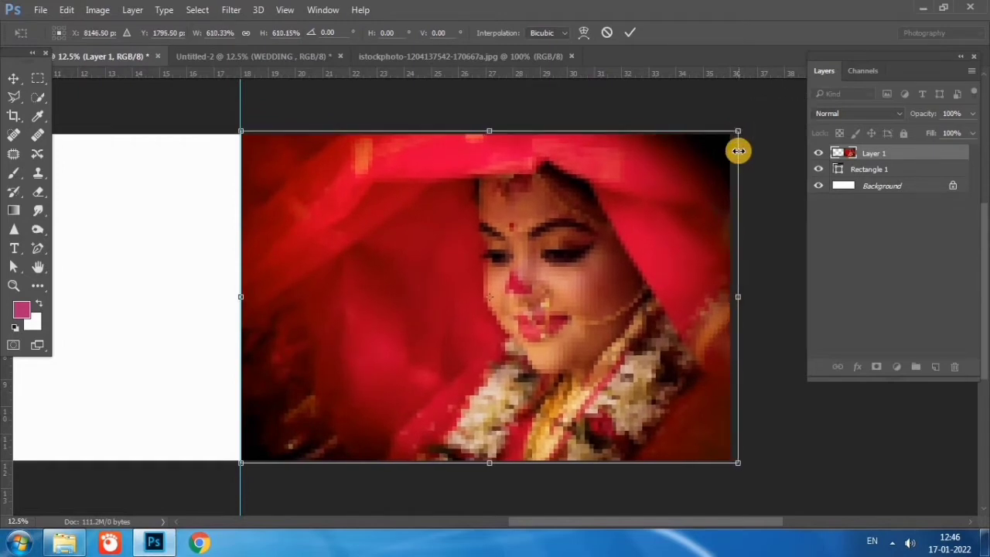
key(Return)
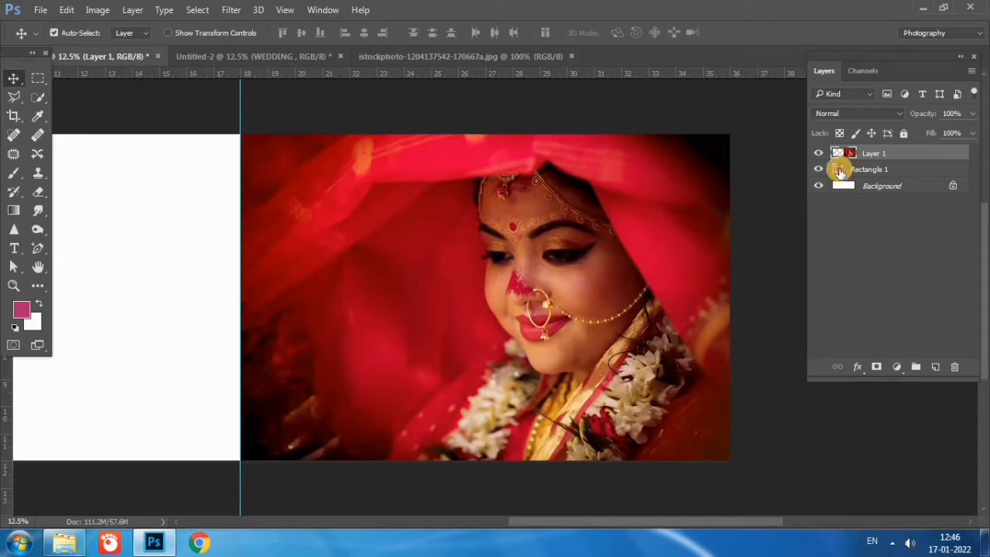
Set Rectangle 1's fill to dark red 5a0101 sampled from the photo, then select Layer 1
double_click(841, 172)
click(257, 137)
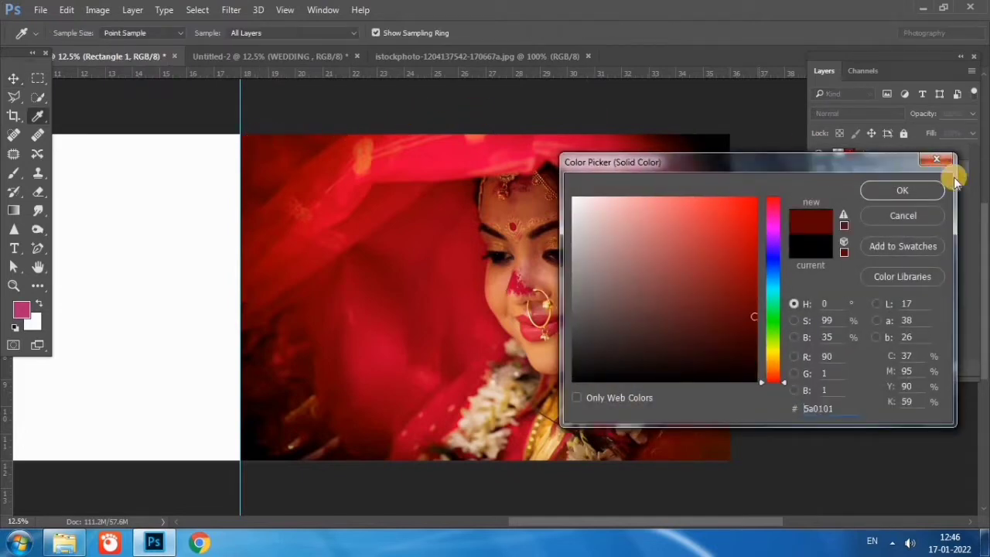
click(904, 191)
click(621, 271)
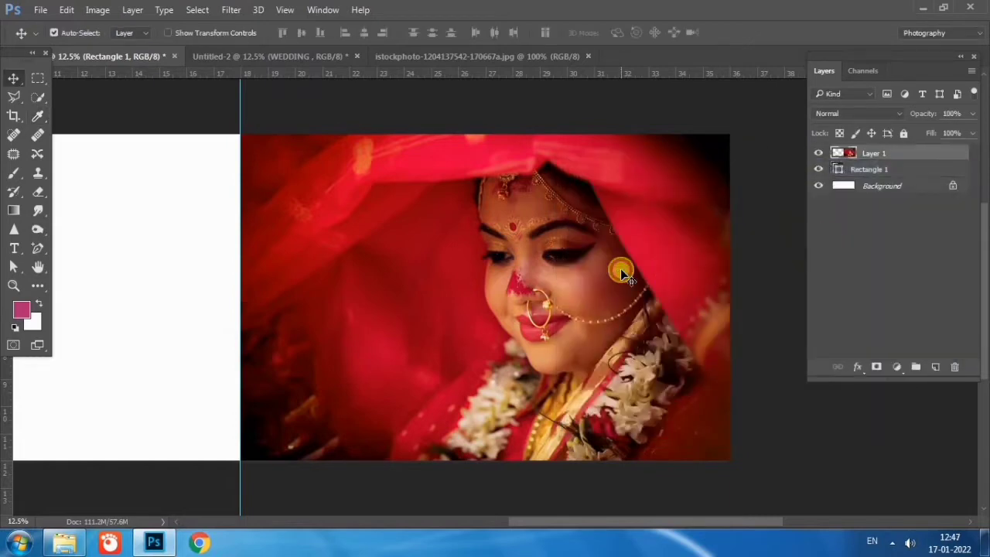
Add a layer mask to Layer 1 and paint its left edge with a 27% opacity brush
click(876, 368)
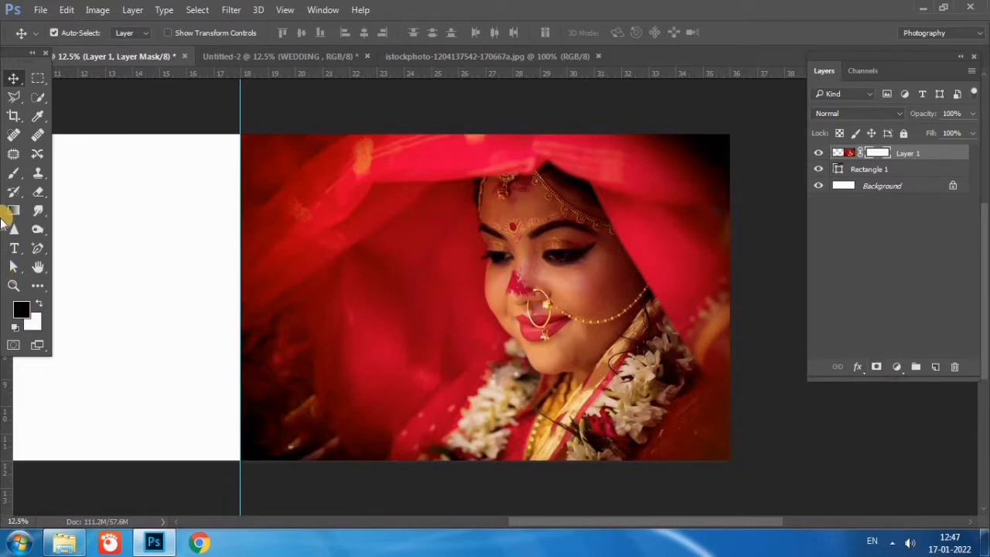
click(11, 175)
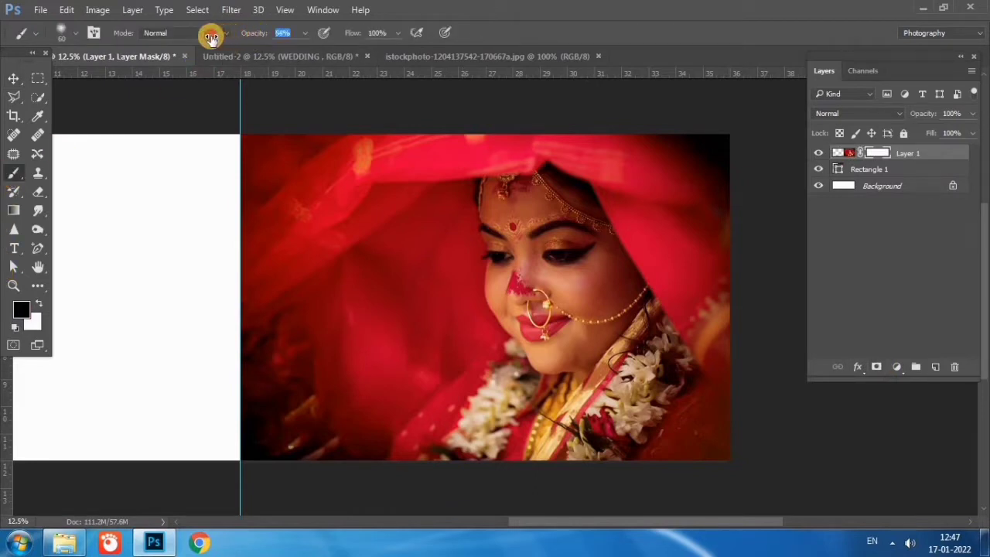
drag(254, 35, 187, 37)
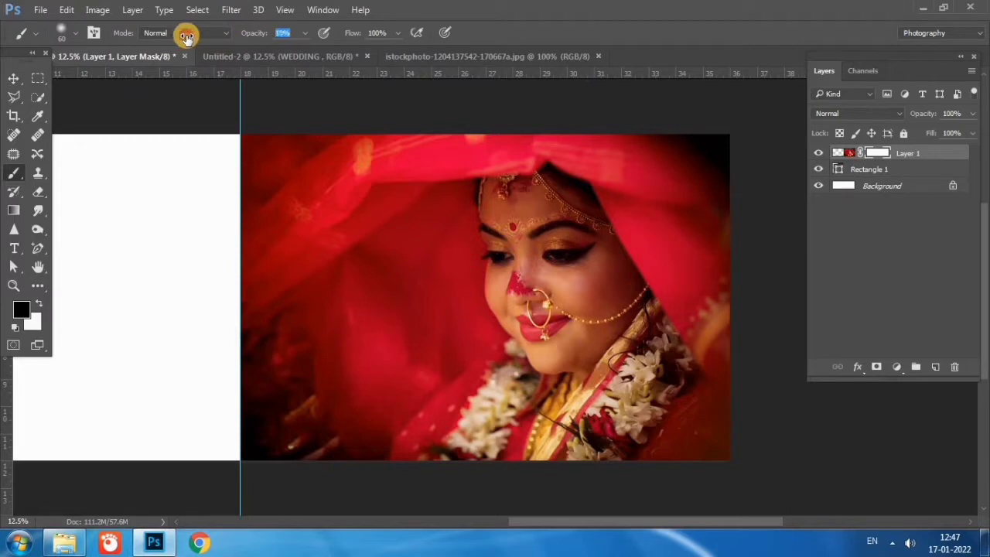
drag(199, 39, 203, 38)
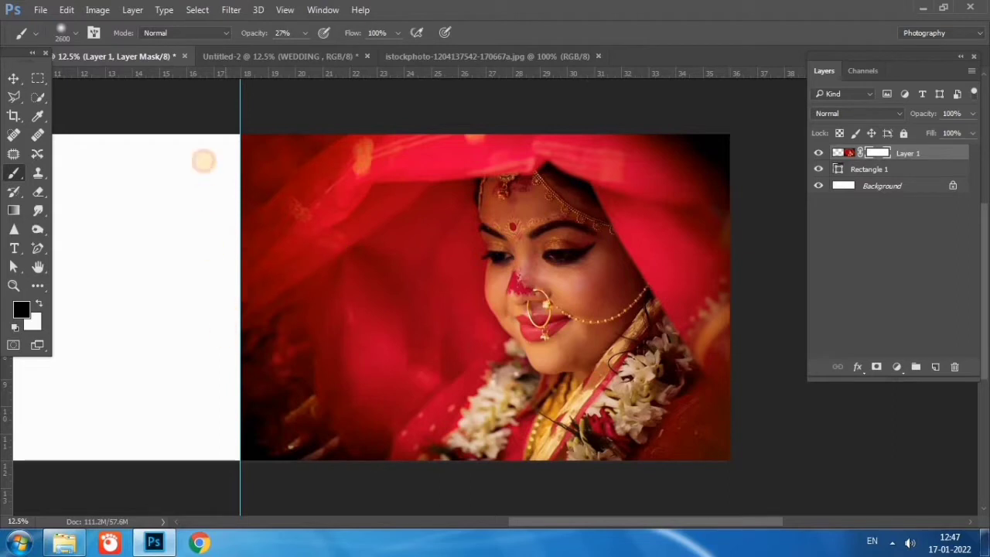
drag(231, 243, 256, 324)
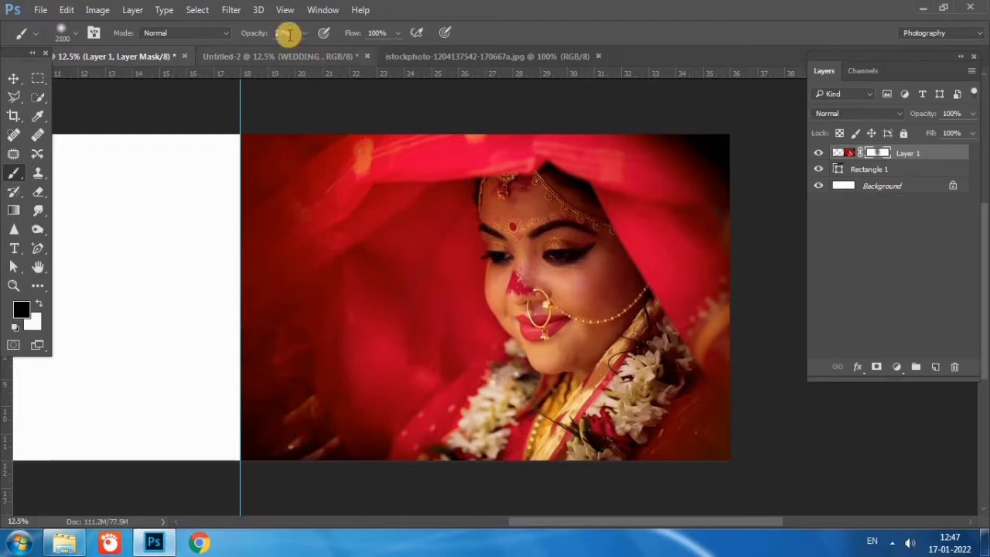
Paint more of the photo's left area on the mask at 50% opacity
drag(252, 33, 266, 37)
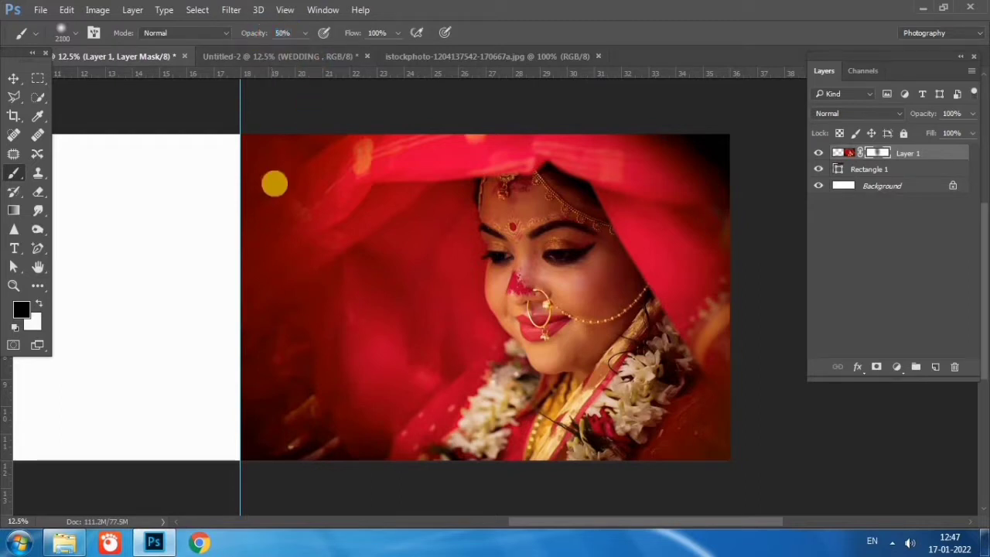
mouse_move(294, 200)
mouse_down()
mouse_move(291, 341)
mouse_move(324, 445)
mouse_up()
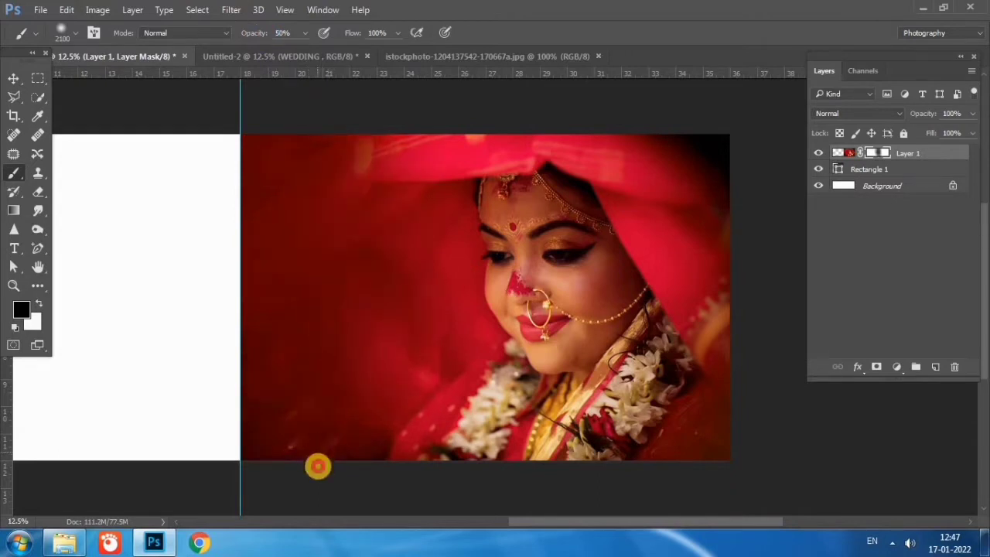
scroll(582, 298, up, 1)
scroll(584, 301, down, 1)
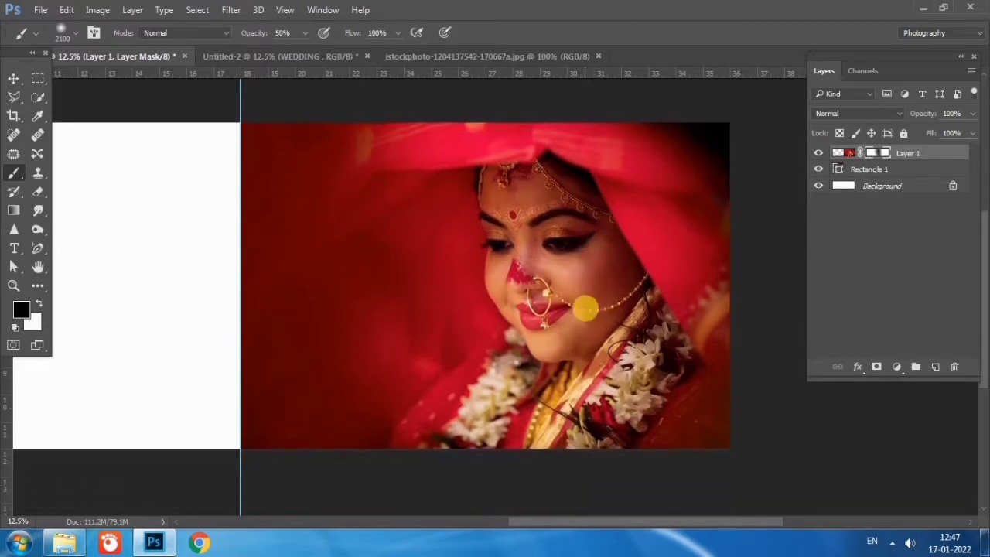
scroll(650, 332, down, 1)
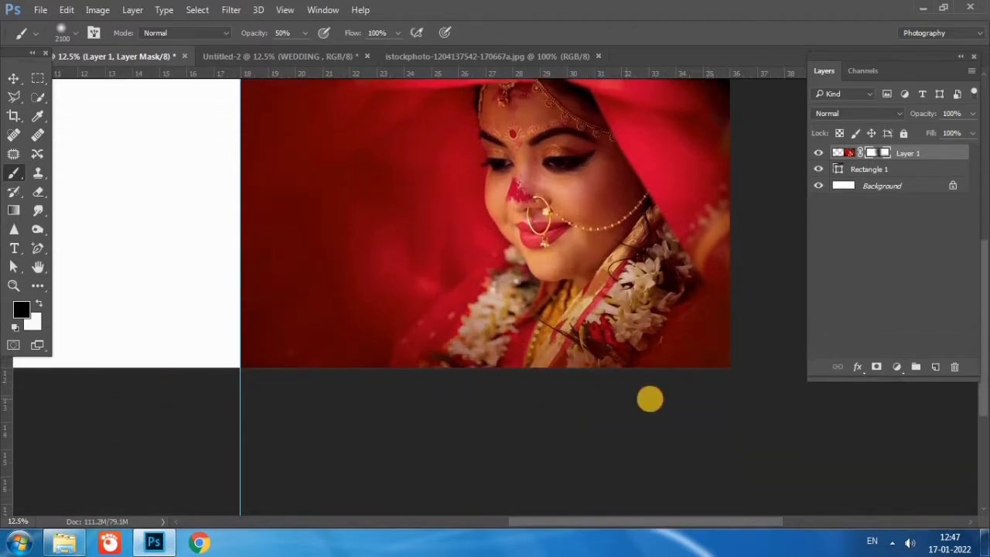
scroll(649, 397, up, 1)
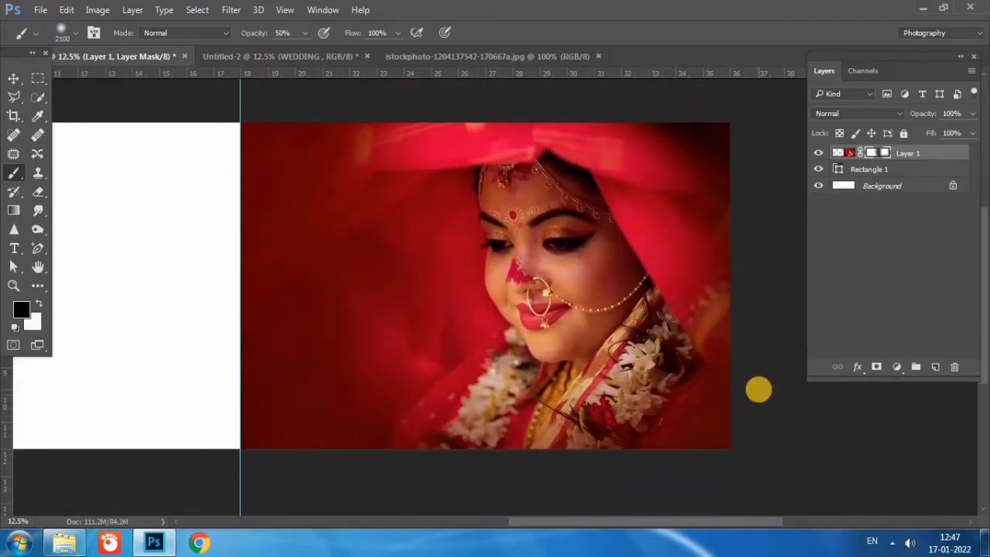
scroll(750, 348, up, 2)
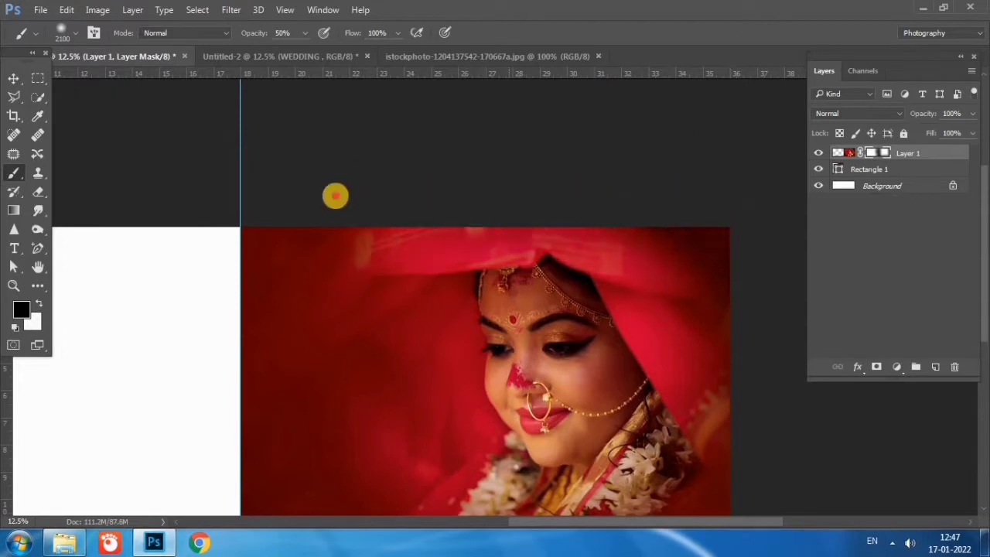
scroll(431, 348, down, 1)
scroll(431, 349, down, 2)
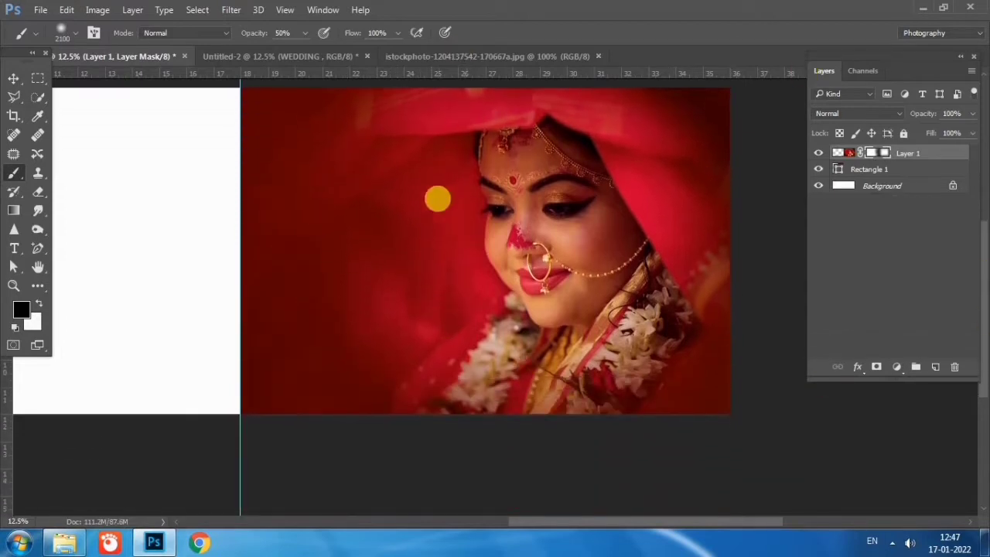
click(15, 77)
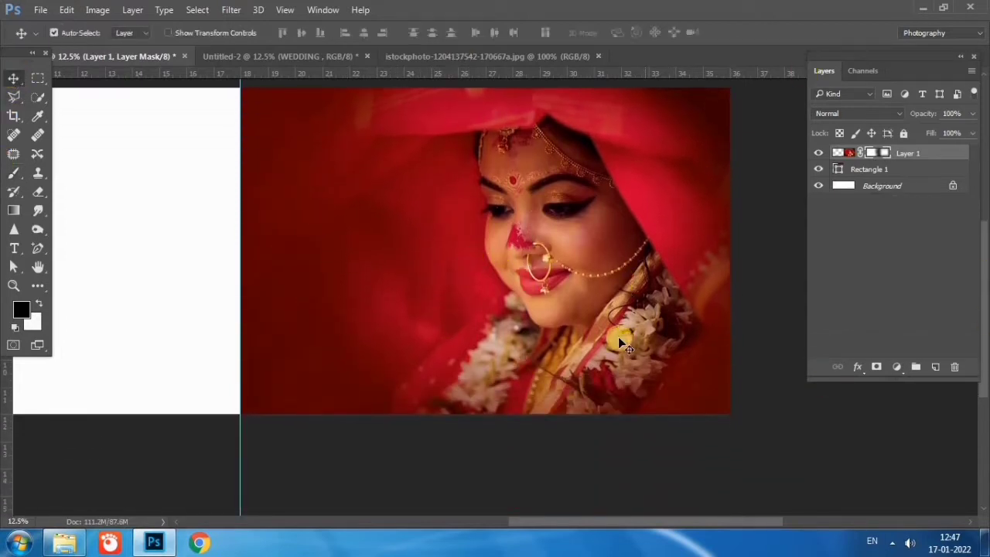
scroll(618, 336, up, 1)
scroll(533, 248, up, 1)
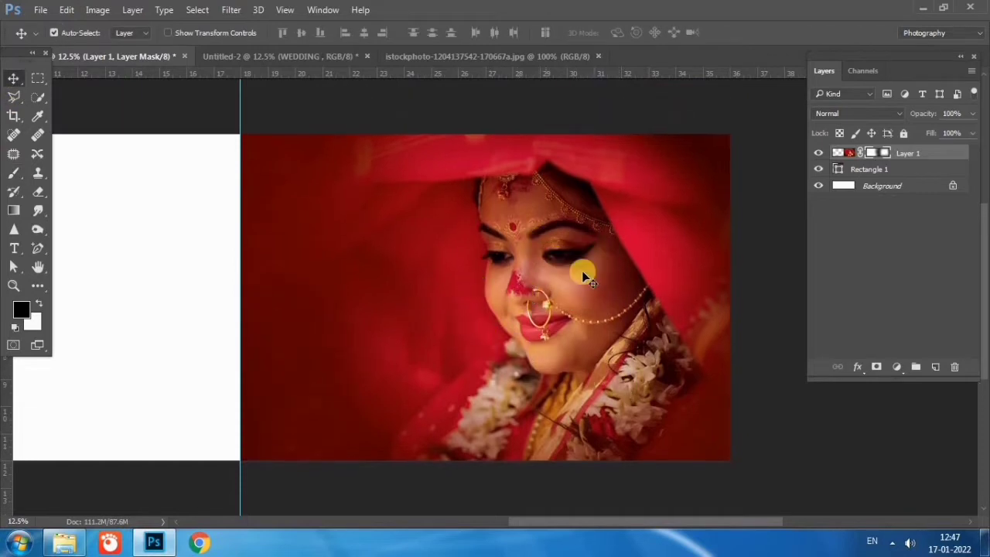
Delete the existing layer mask and add a Hide All mask to the photo
right_click(878, 155)
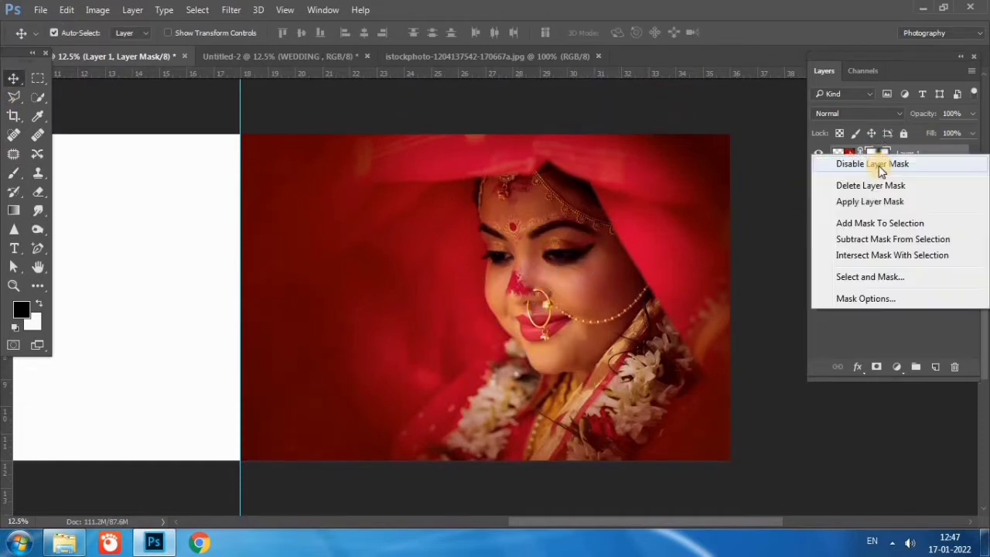
click(871, 185)
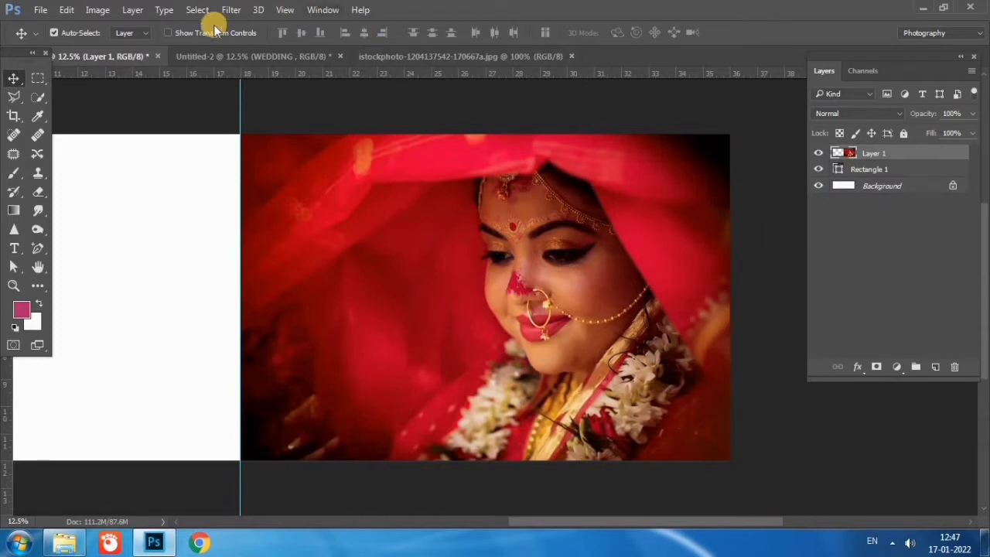
click(136, 10)
mouse_move(186, 201)
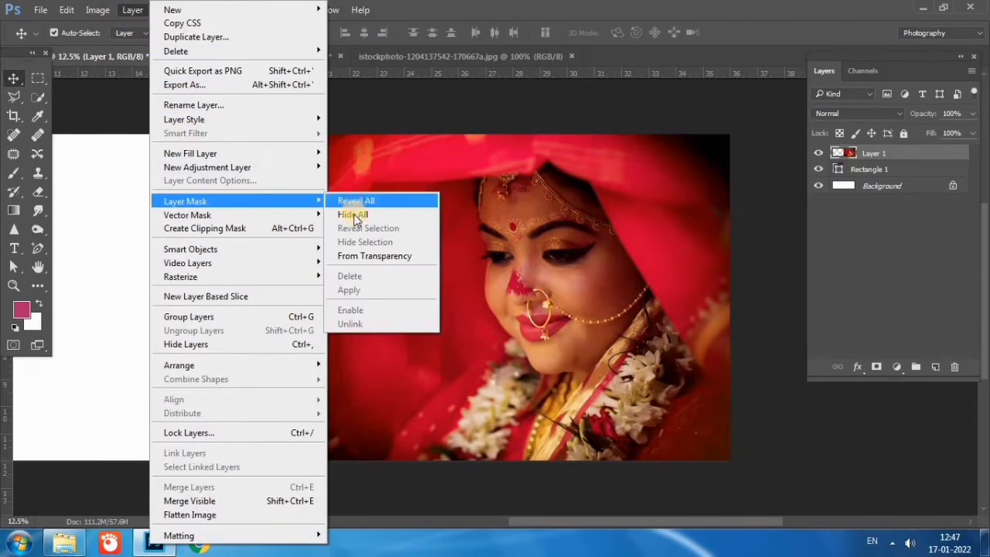
click(348, 215)
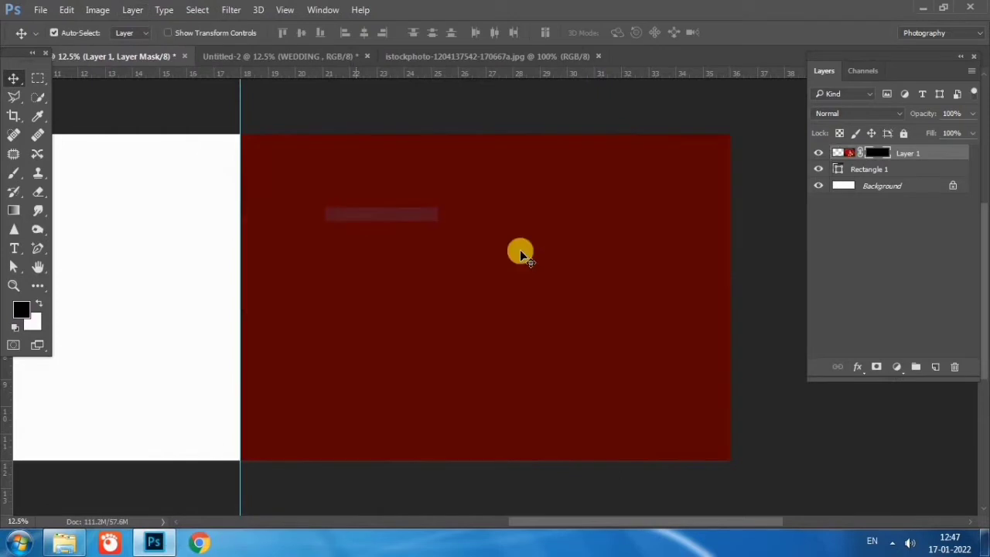
Paint white on the mask to reveal the bride's face, headpiece, jewellery and garland
click(38, 304)
click(17, 172)
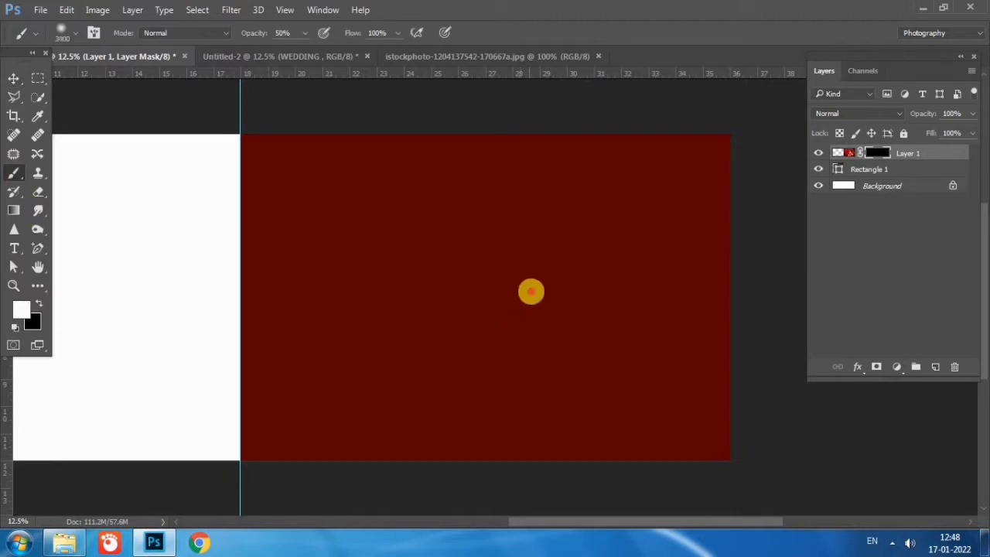
click(531, 291)
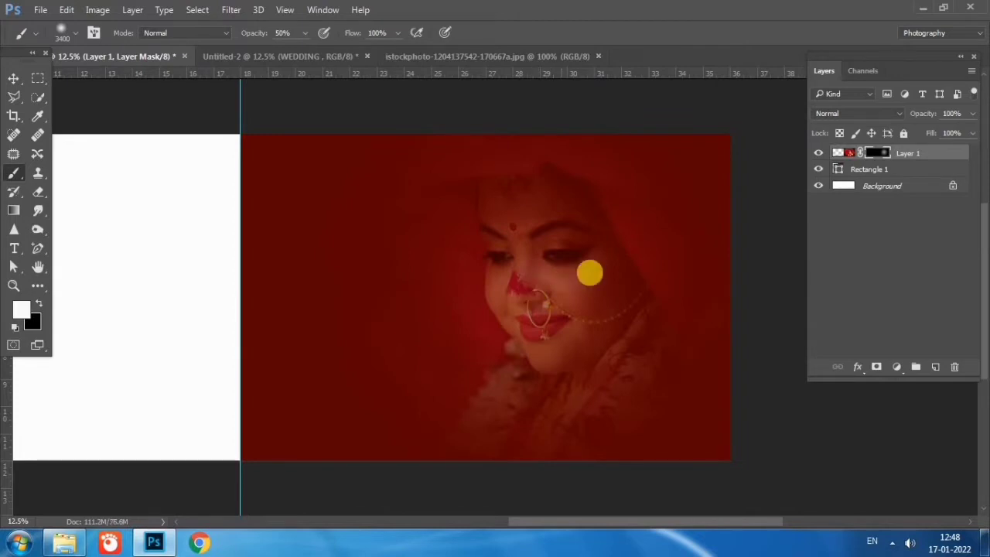
mouse_move(589, 273)
mouse_down()
mouse_move(552, 254)
mouse_move(531, 259)
mouse_up()
click(455, 301)
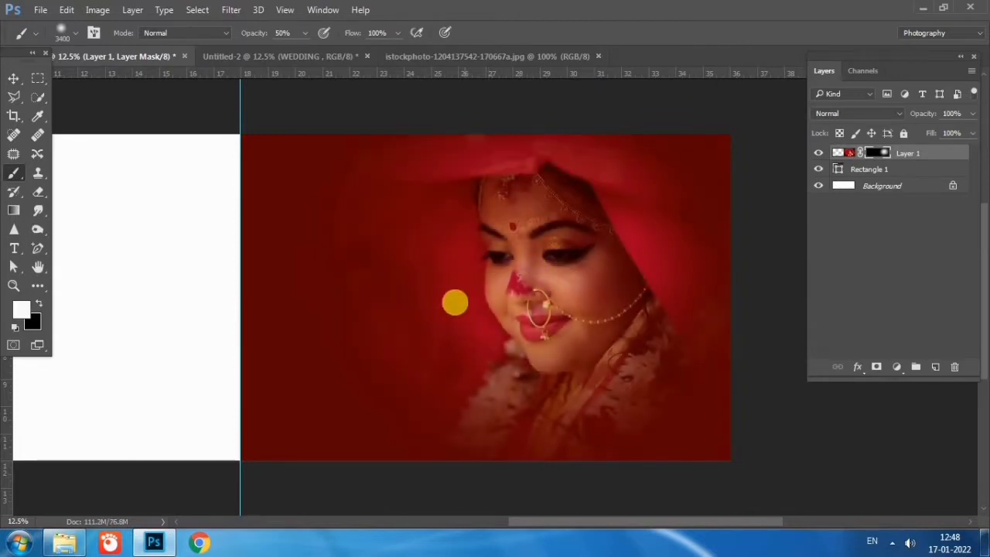
drag(456, 323, 614, 345)
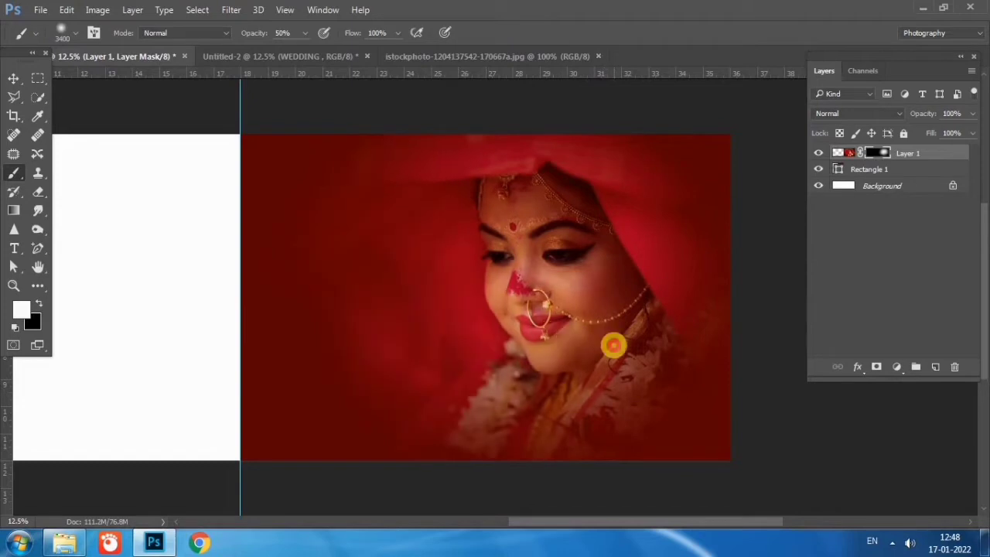
click(615, 349)
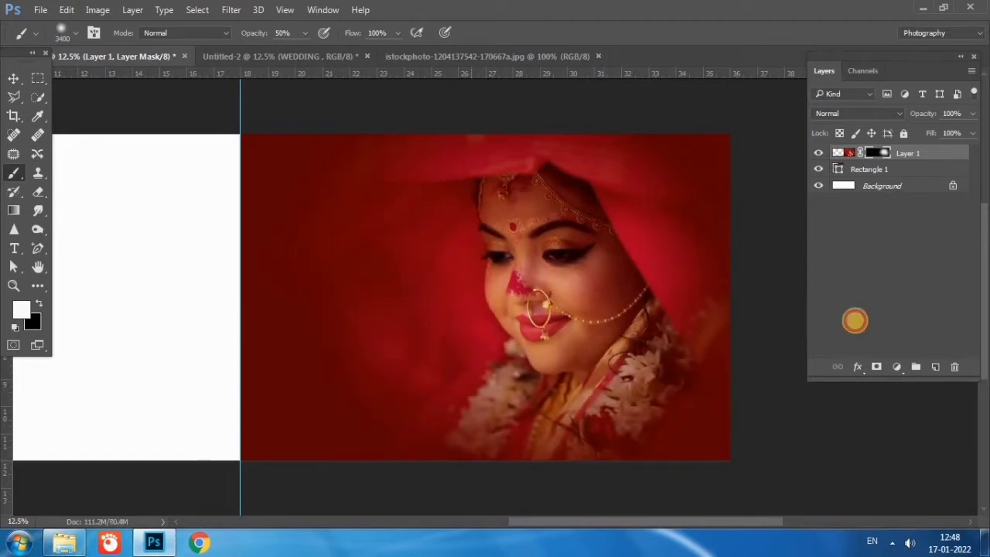
click(14, 78)
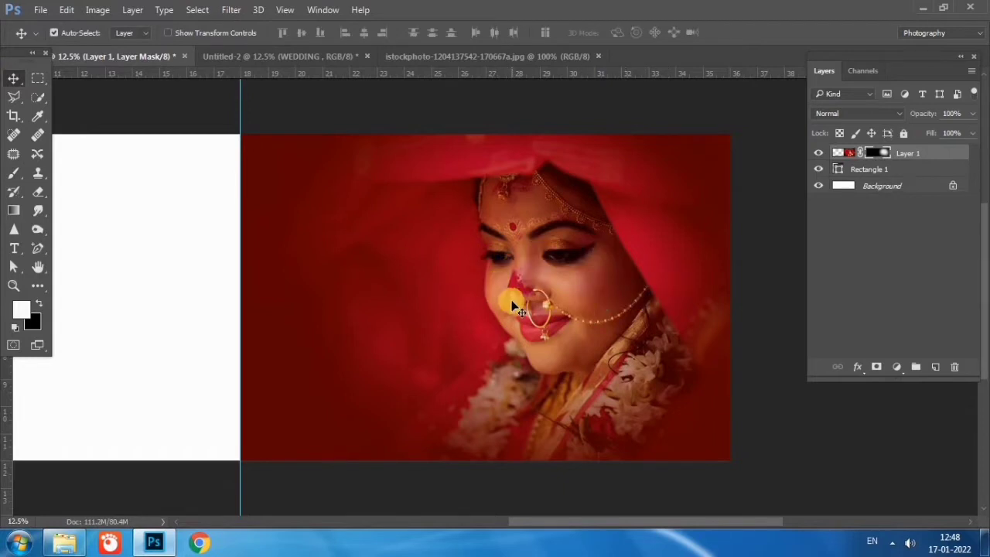
scroll(513, 306, up, 1)
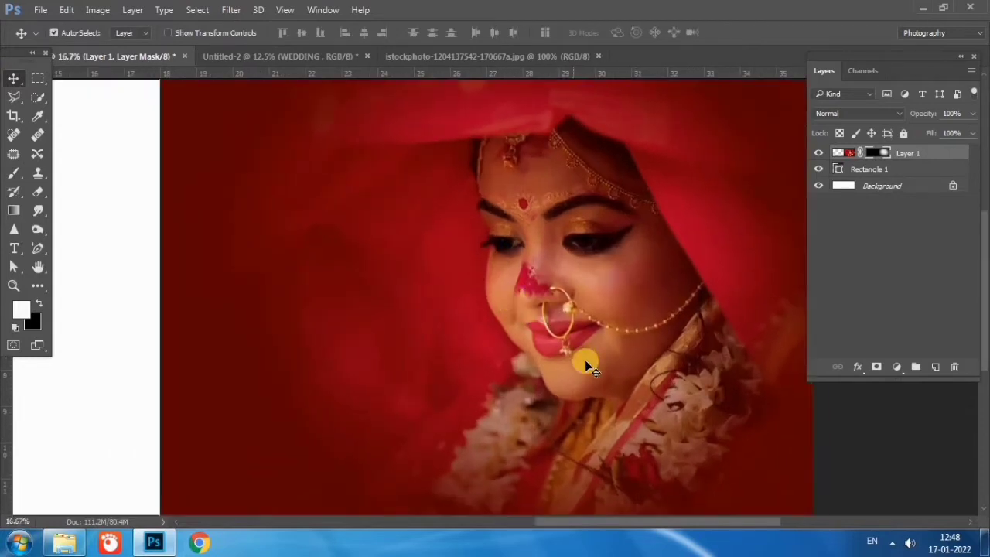
scroll(587, 365, down, 2)
scroll(595, 380, up, 1)
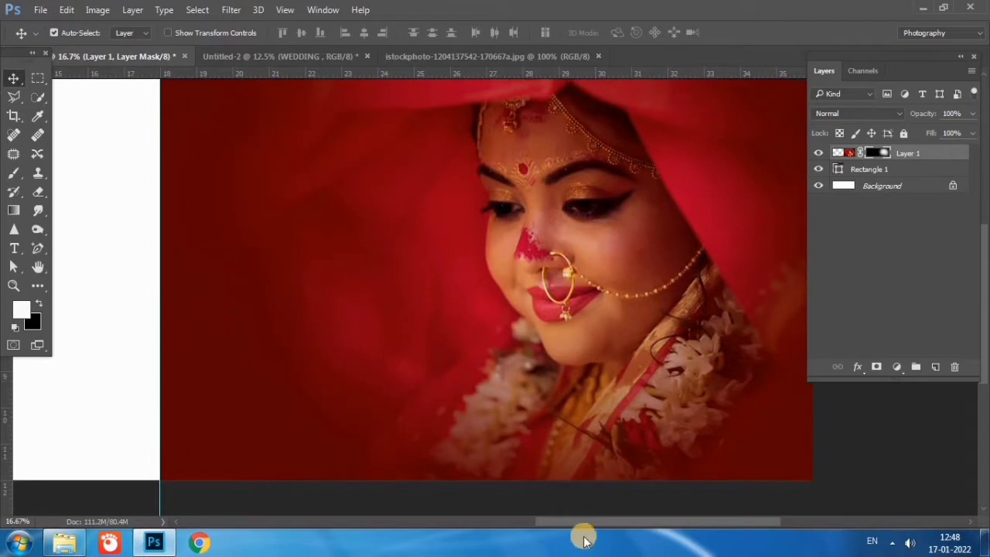
drag(595, 519, 574, 495)
scroll(593, 430, up, 1)
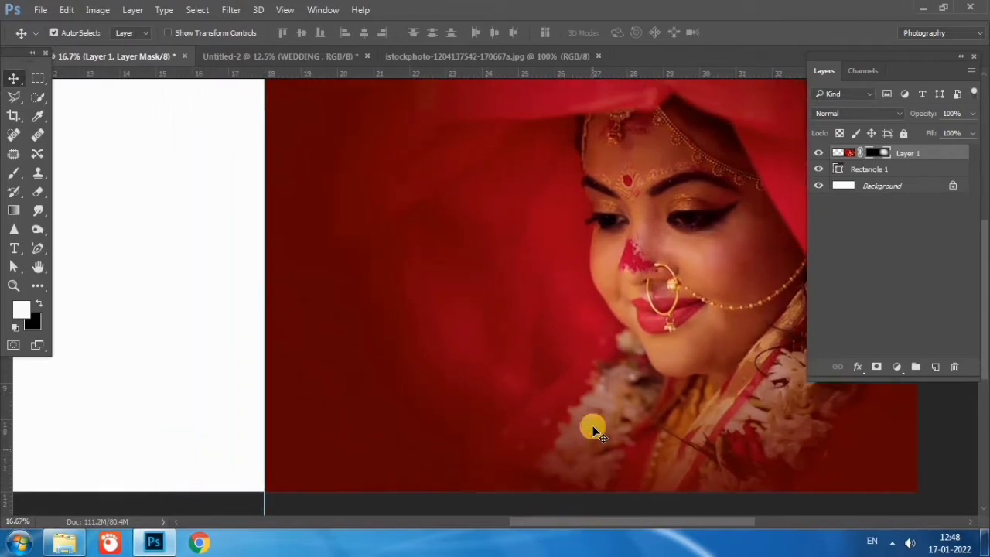
scroll(593, 430, up, 1)
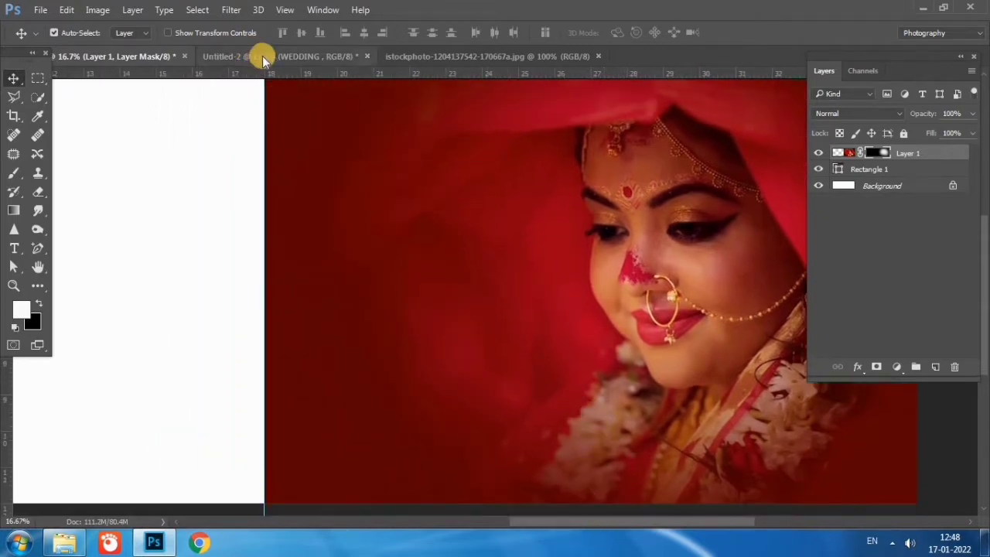
Drag the CEREMONY text layer from Untitled-2 onto the bride photo banner
click(263, 55)
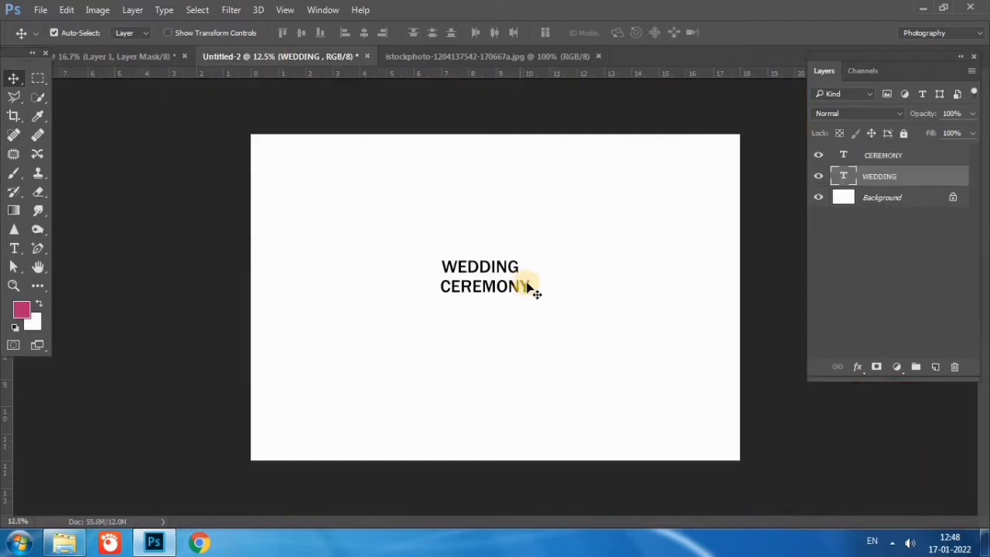
drag(527, 288, 521, 292)
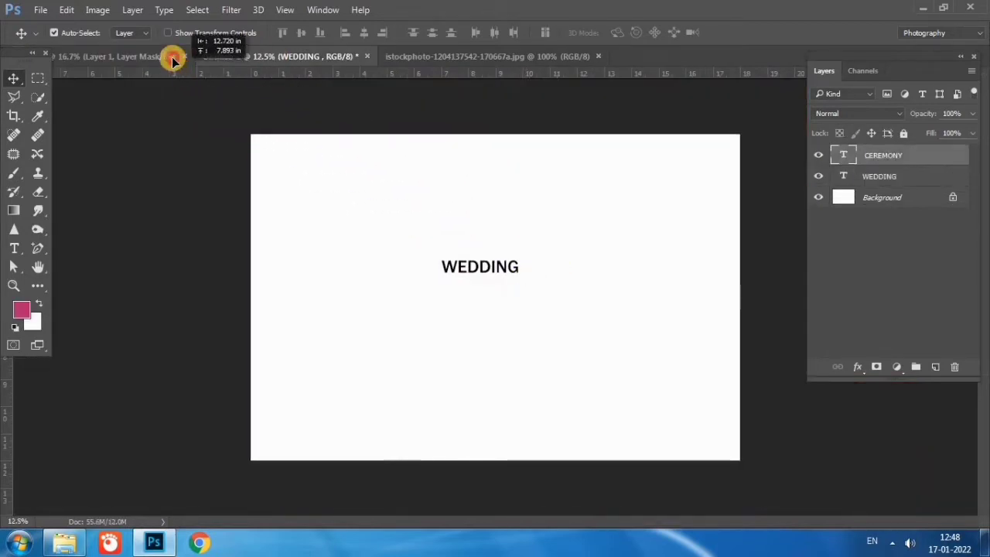
drag(204, 91, 578, 368)
drag(554, 407, 567, 389)
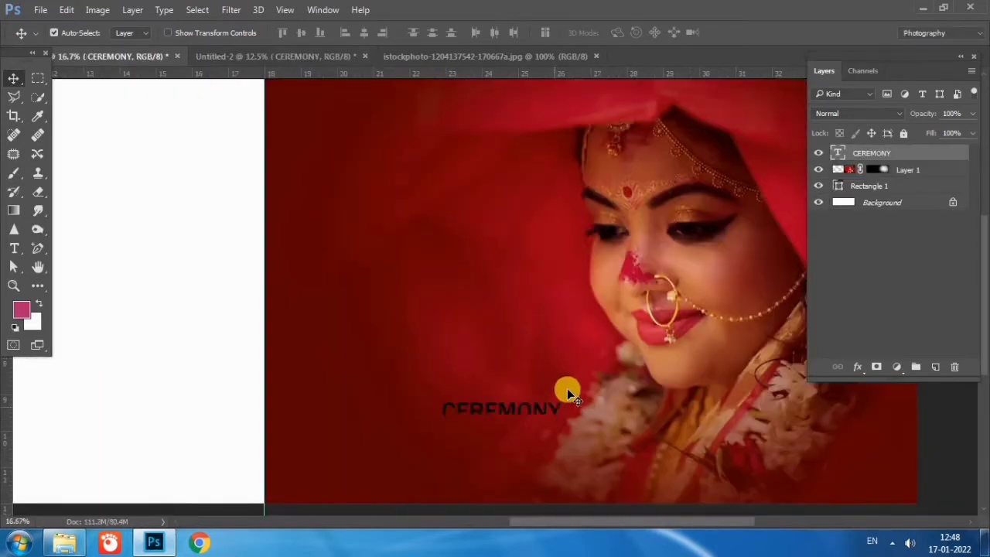
Make the CEREMONY text white (ffffff) at 72 pt
double_click(839, 151)
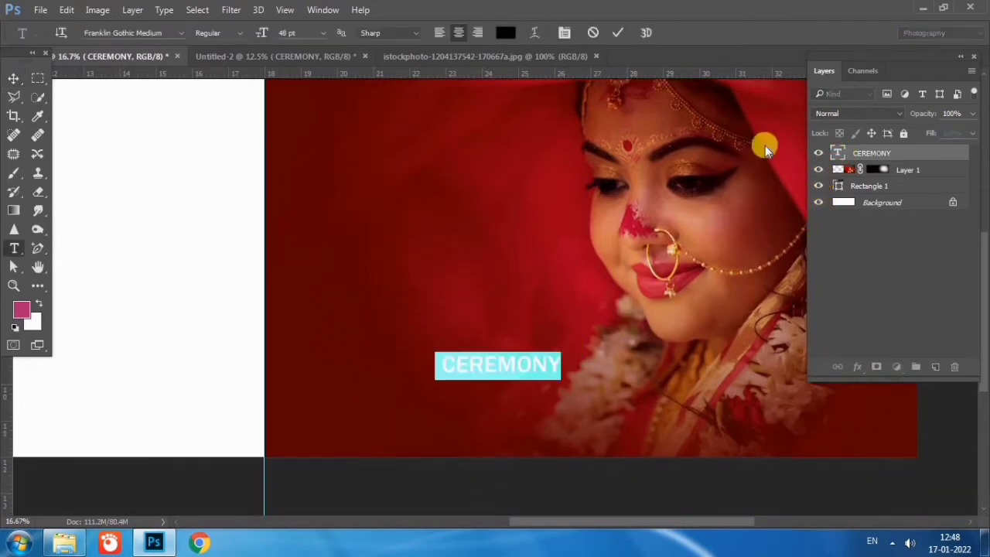
click(505, 33)
drag(637, 250, 499, 129)
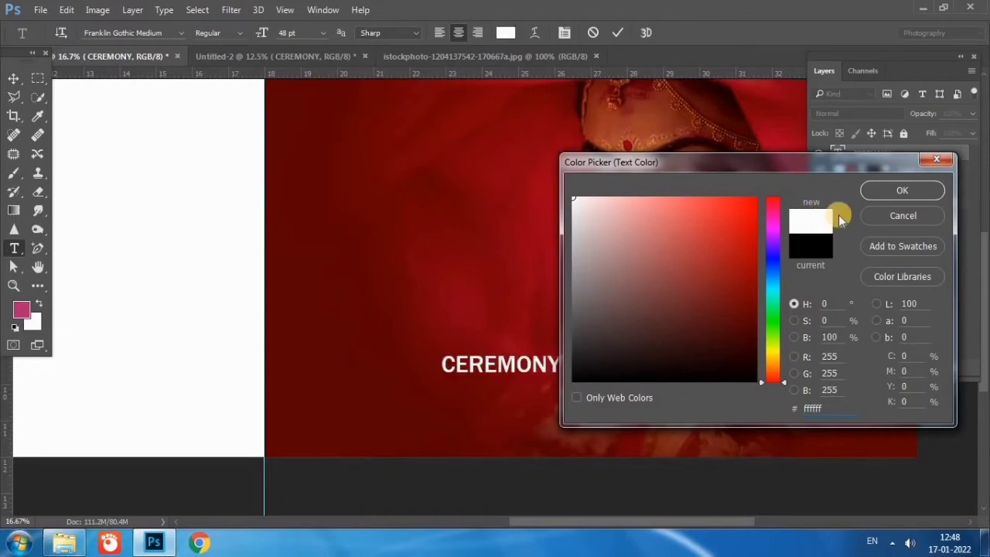
click(882, 190)
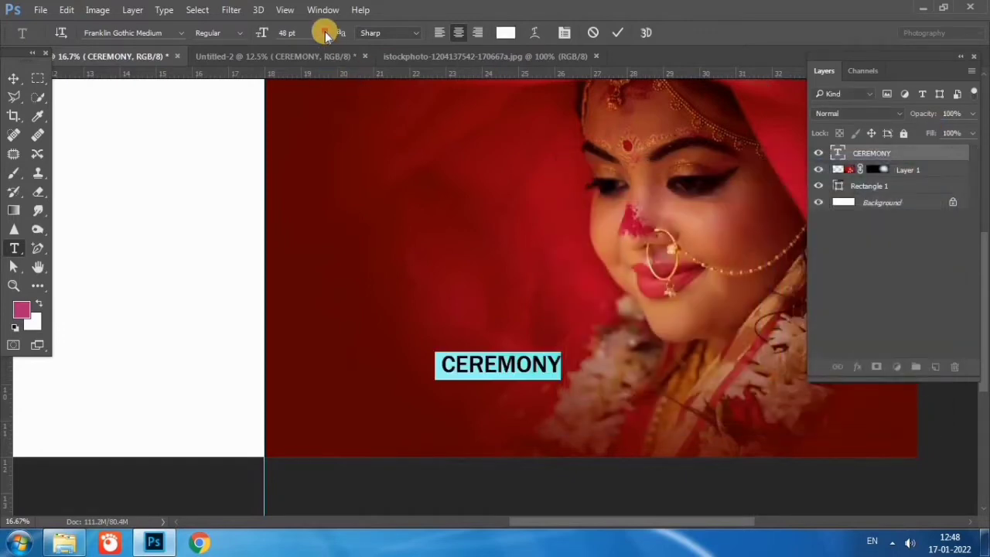
click(323, 32)
click(311, 278)
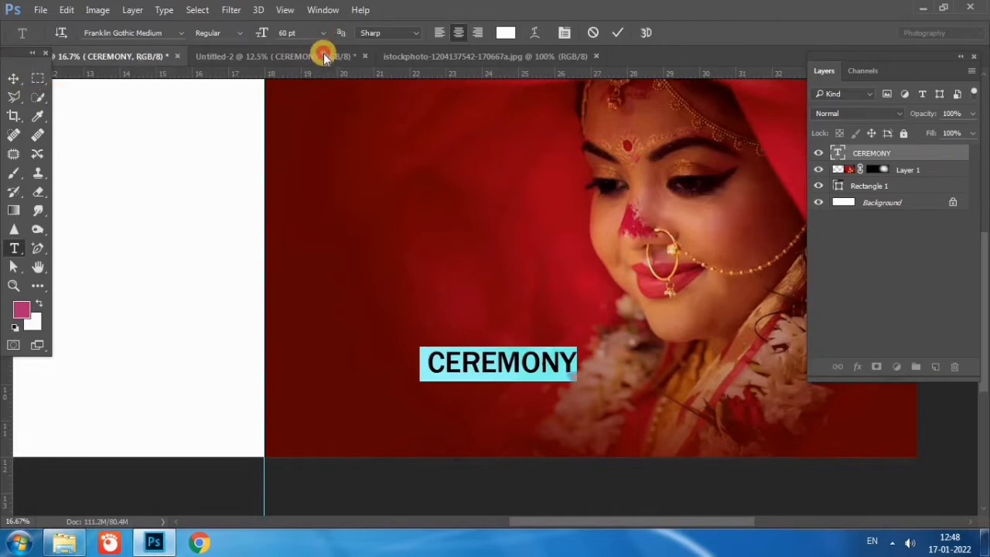
click(324, 32)
click(317, 295)
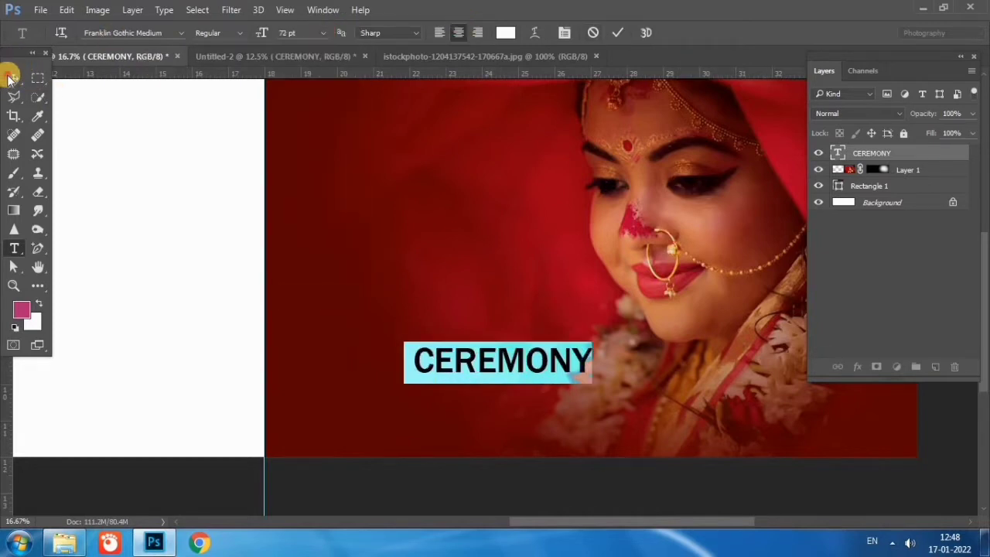
click(11, 78)
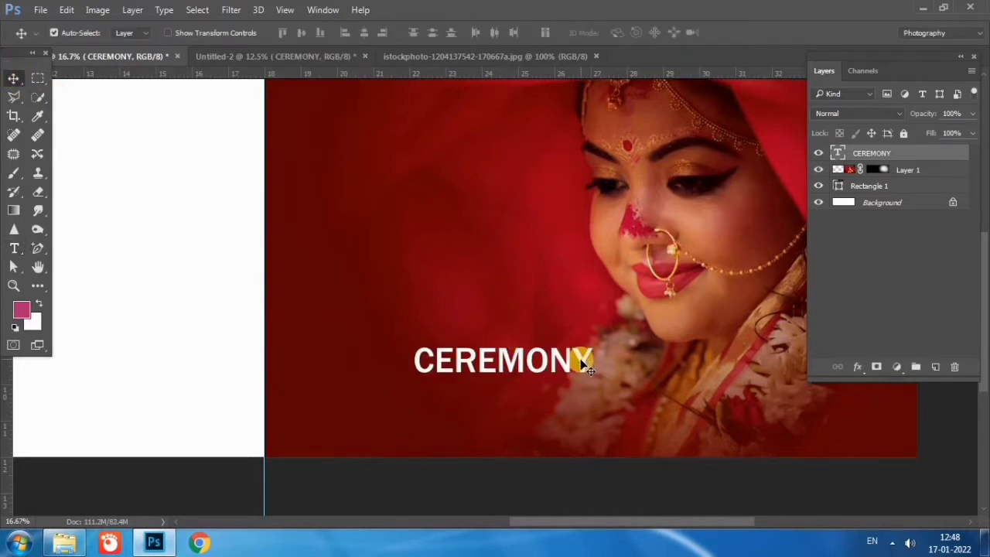
Move CEREMONY lower right, stretch it taller, and fade it to 36% opacity
drag(587, 369, 638, 402)
key(ctrl)
key(ctrl+t)
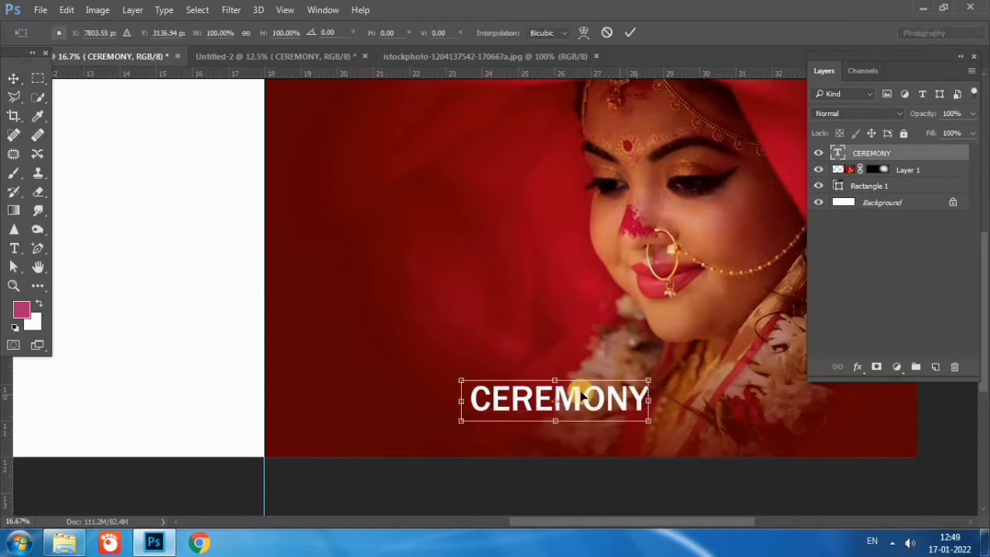
drag(556, 380, 558, 364)
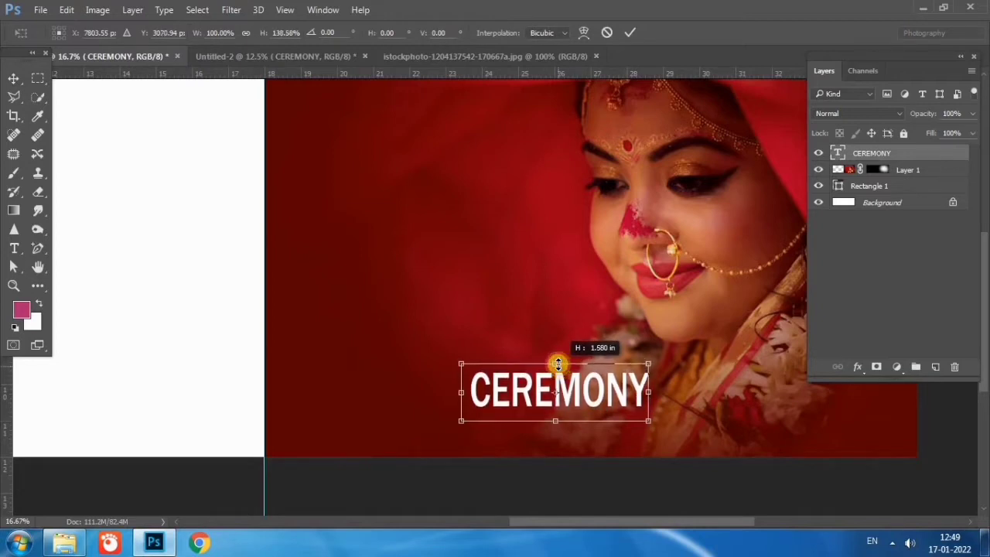
key(Return)
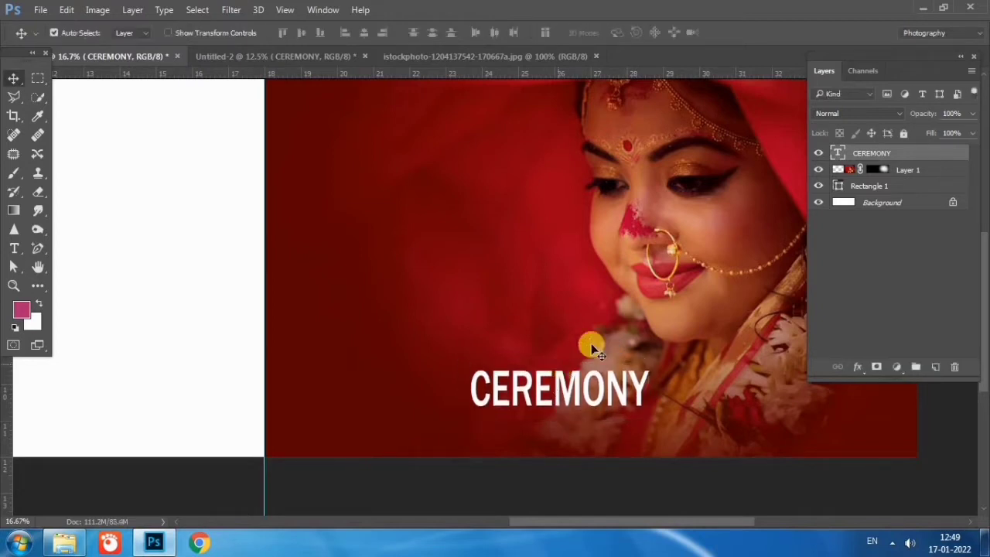
drag(920, 114, 877, 115)
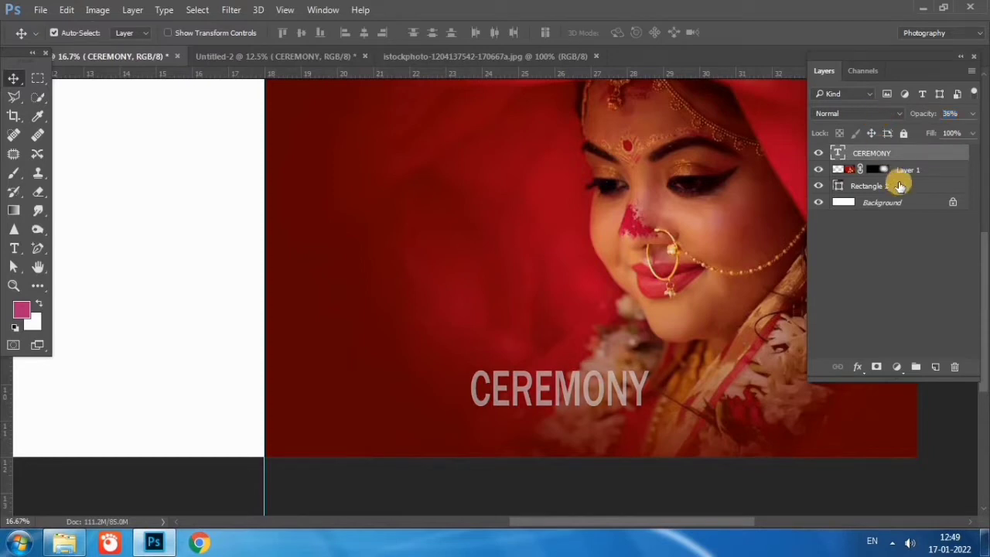
Drag the WEDDING text from Untitled-2 into the banner just left of CEREMONY
click(267, 60)
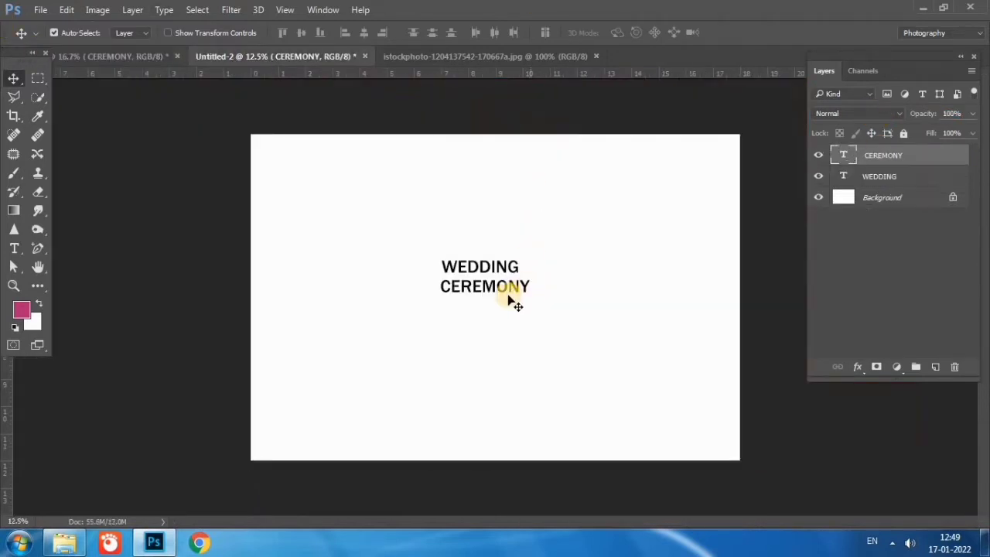
mouse_move(518, 271)
mouse_down()
mouse_move(143, 59)
mouse_move(419, 338)
mouse_up()
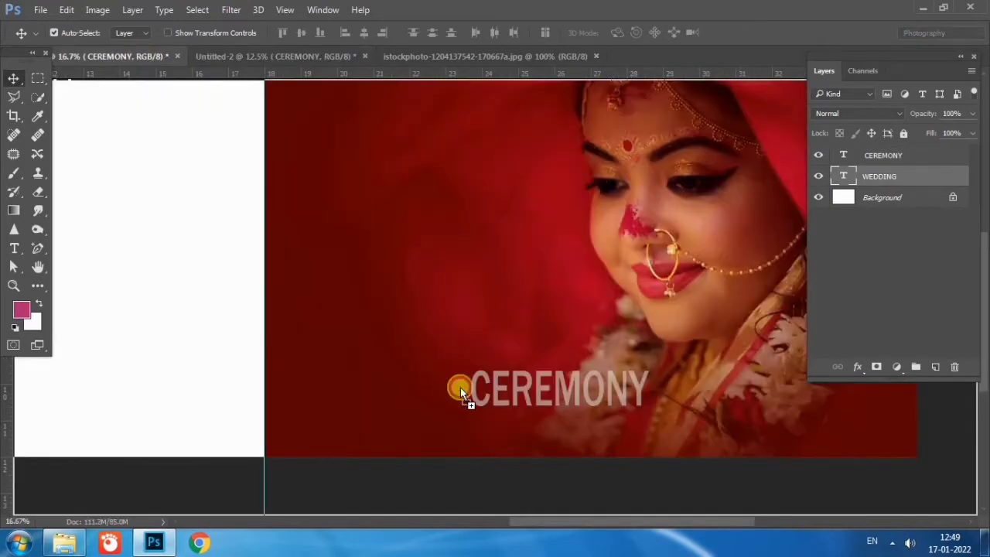
drag(461, 387, 481, 393)
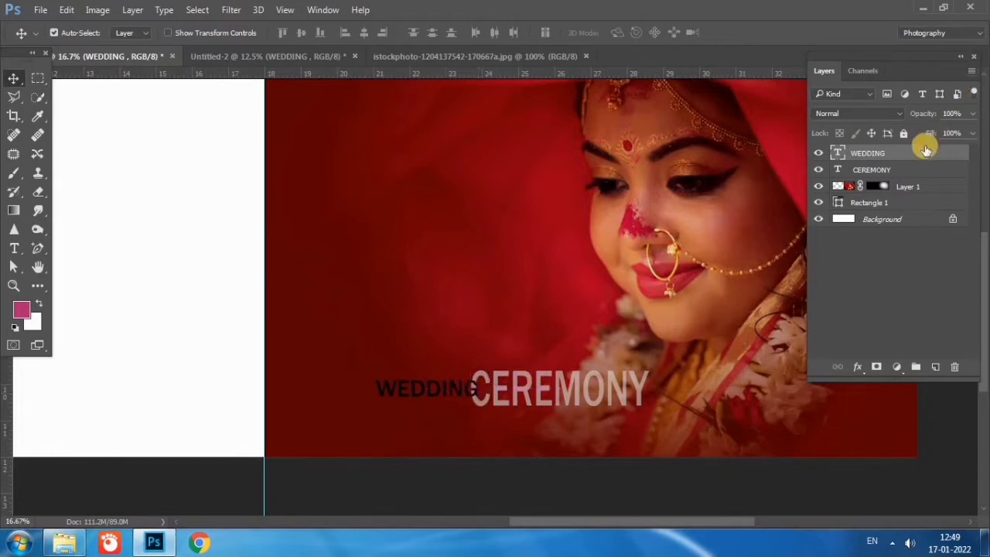
Set the WEDDING text colour to white ffffff
double_click(835, 154)
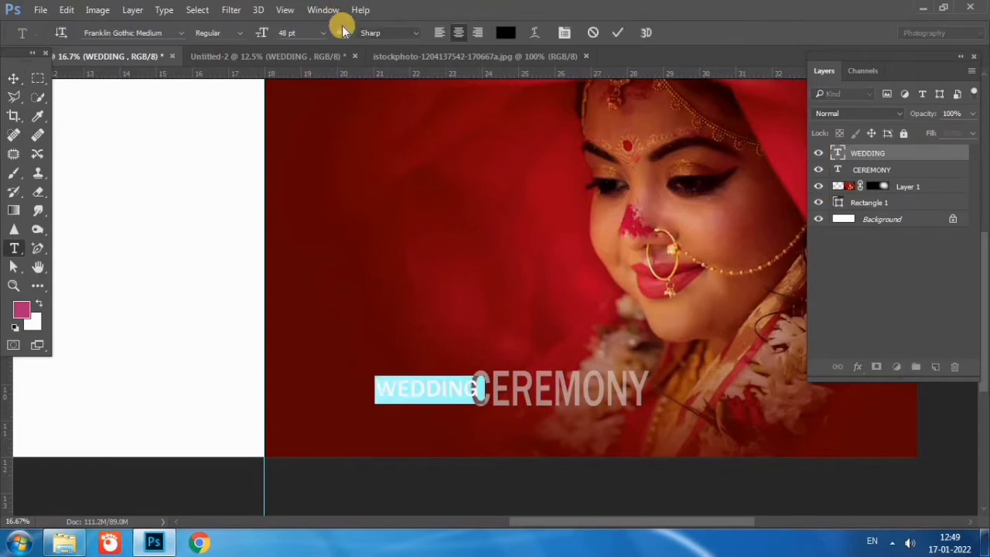
click(506, 32)
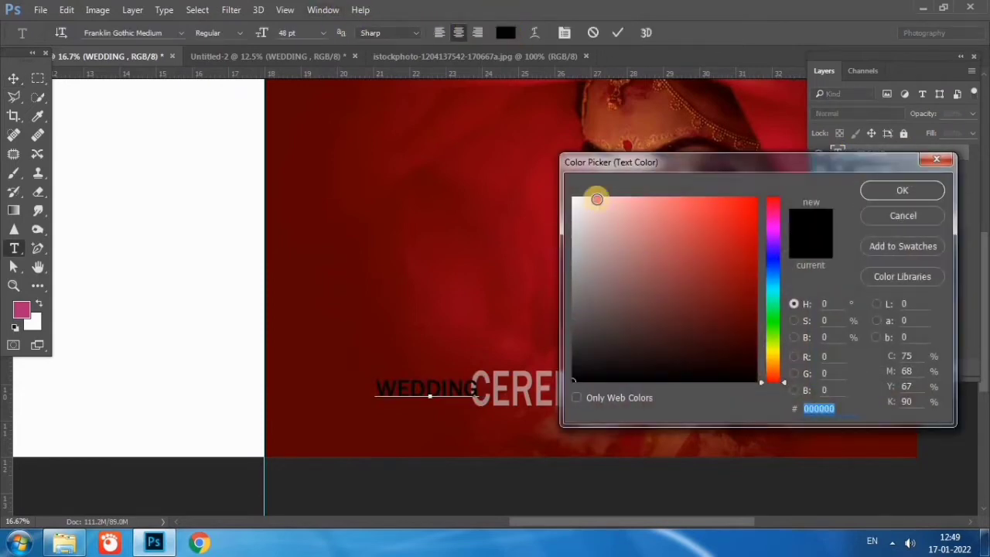
click(573, 198)
click(896, 190)
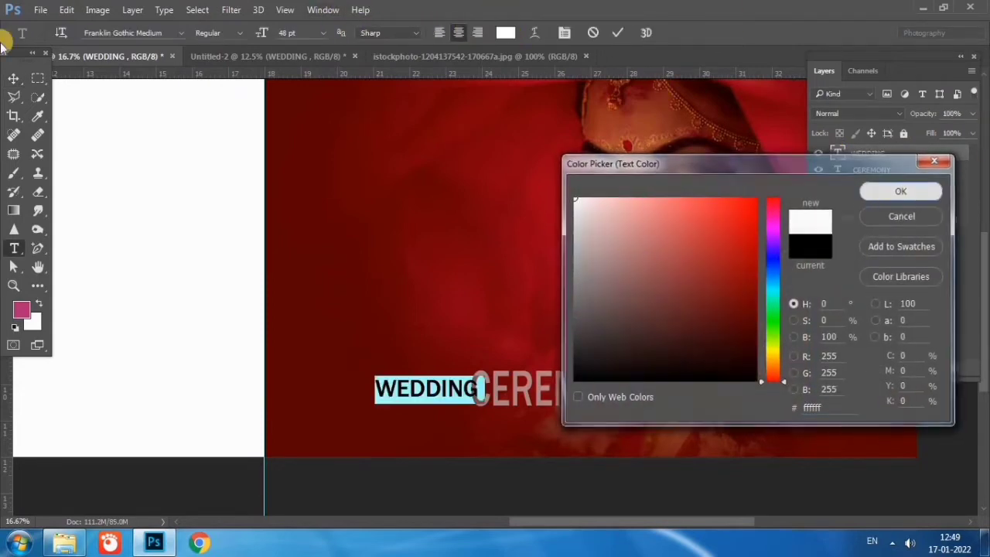
click(13, 78)
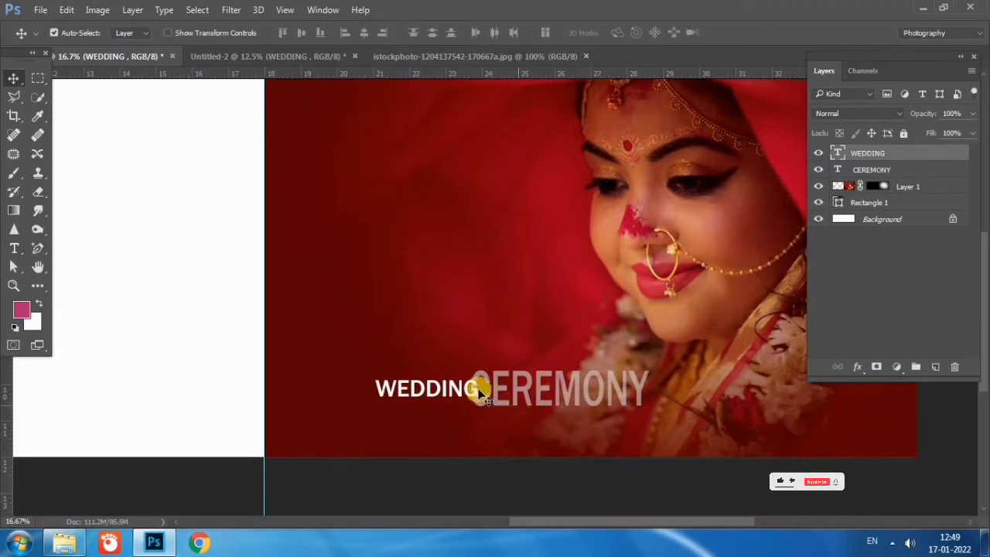
Nudge WEDDING into place beside CEREMONY and lower its opacity slightly
drag(477, 394, 473, 398)
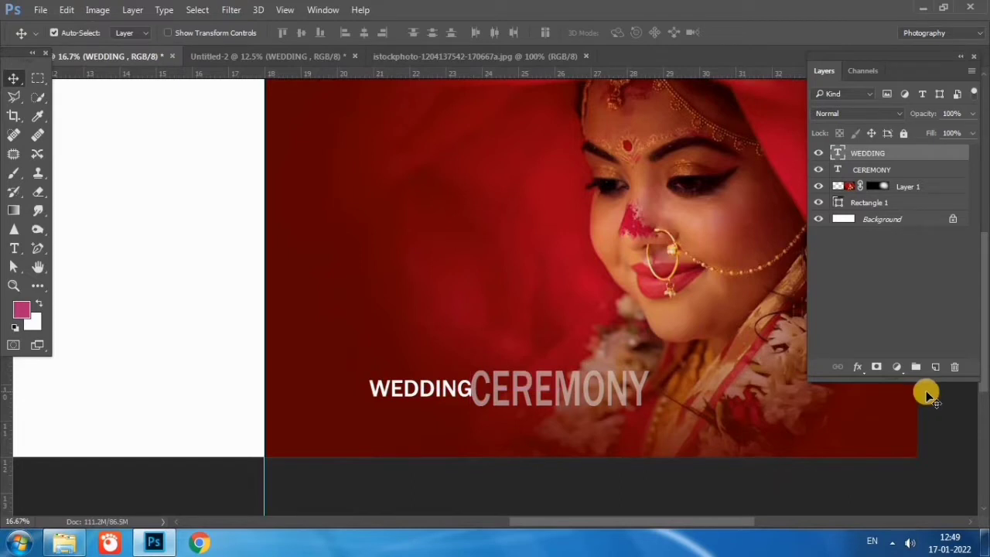
key(Right)
key(Right)
key(Right)
key(Right)
key(Right)
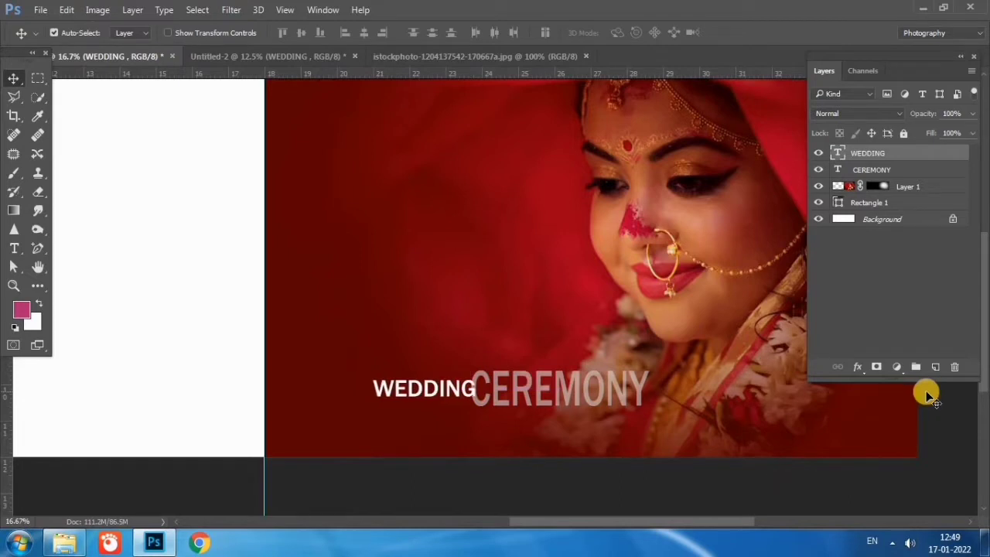
key(Right)
key(Right)
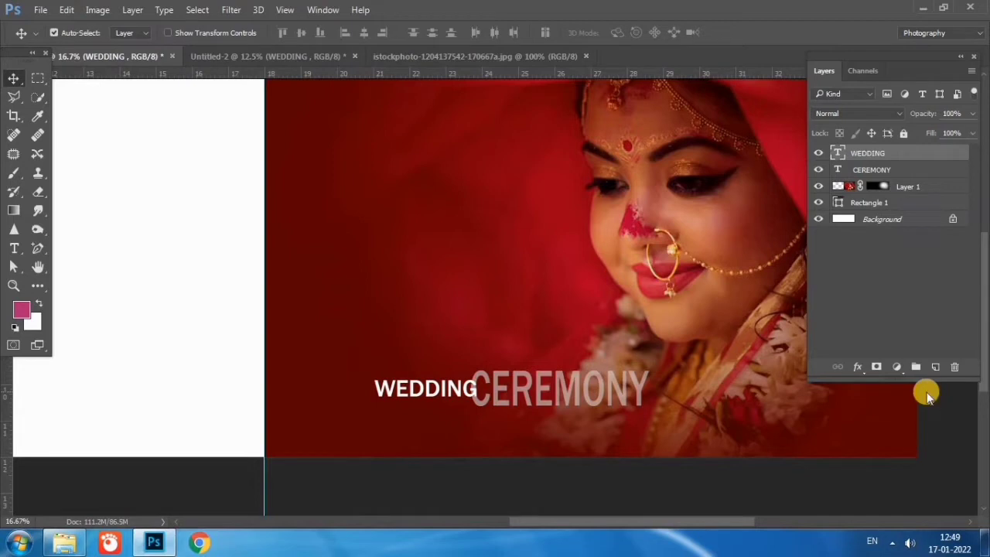
key(Right)
key(Right)
key(Left)
key(Left)
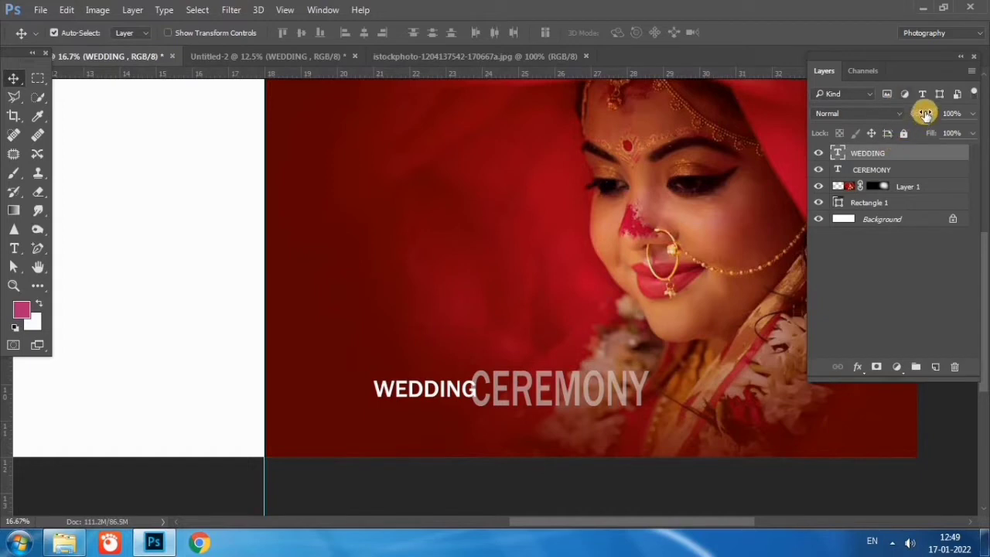
drag(925, 113, 918, 114)
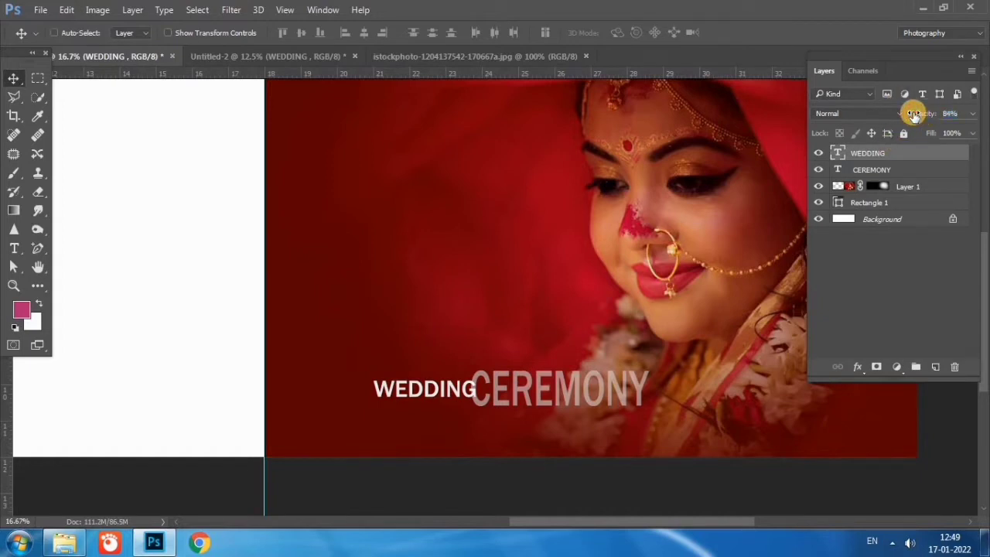
Move WEDDING and CEREMONY together lower left and scale them to about 85%
key(ctrl+minus)
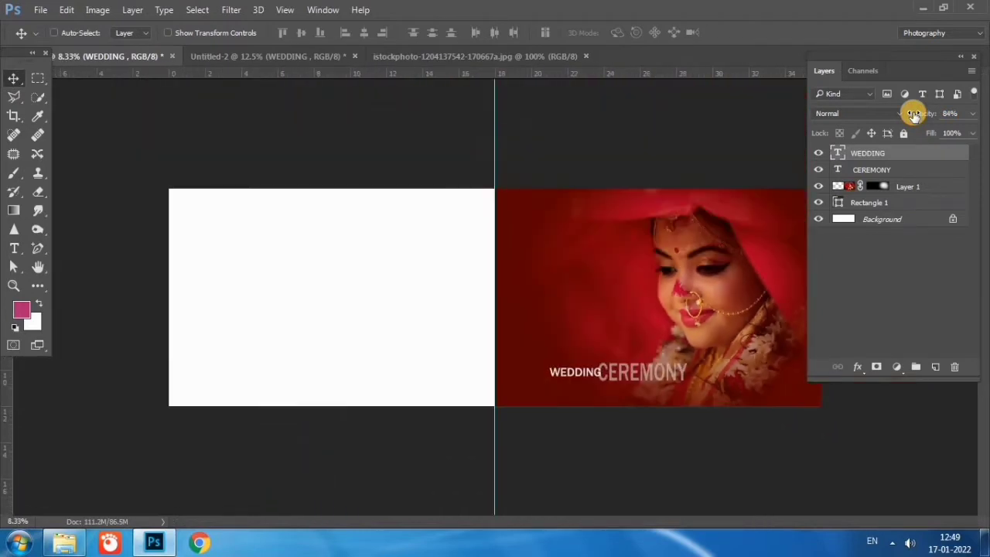
key(ctrl+plus)
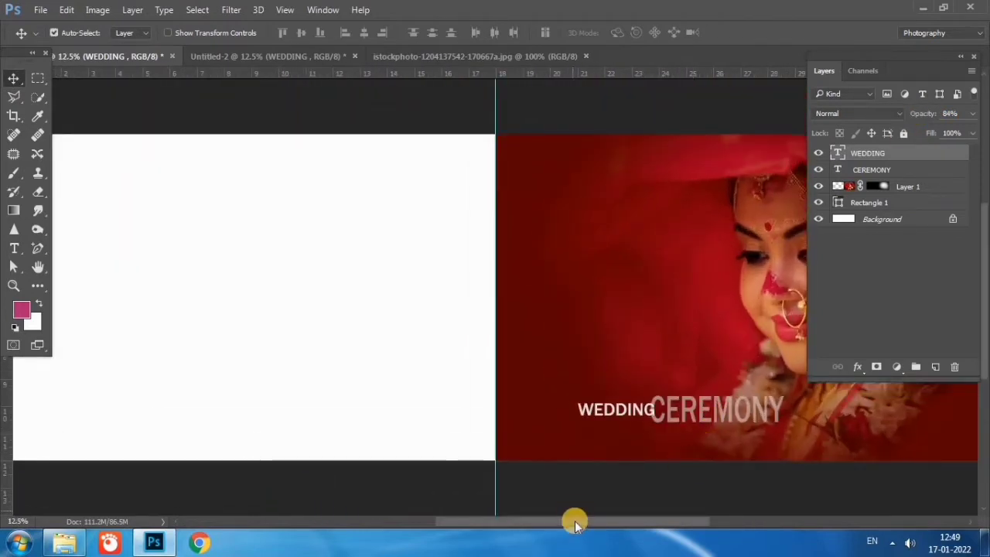
drag(575, 523, 636, 523)
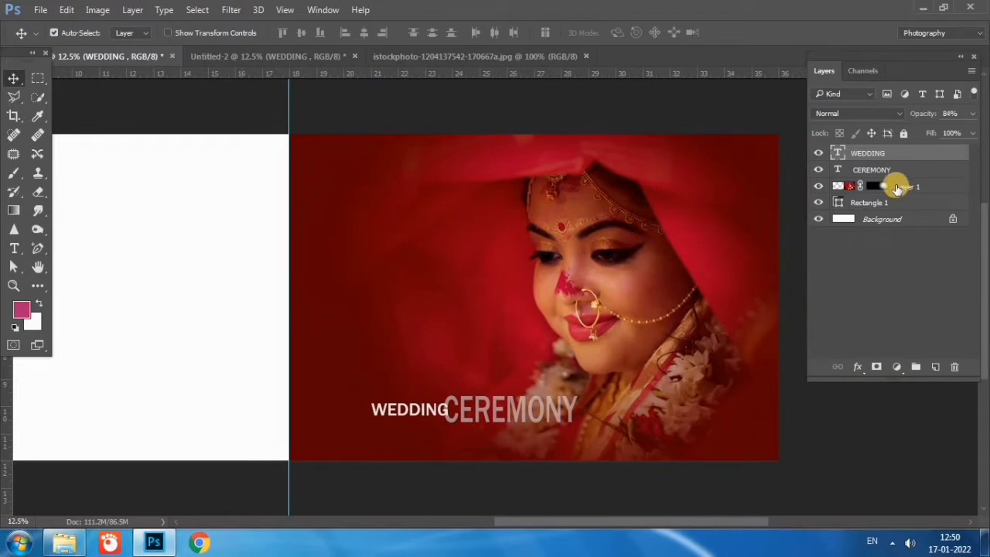
shift+click(899, 170)
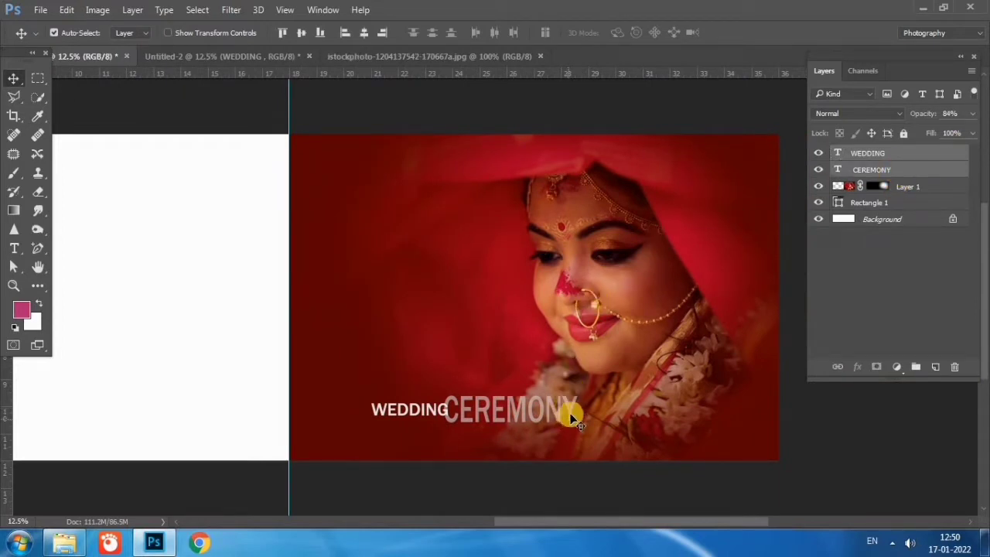
drag(572, 418, 518, 424)
key(ctrl+t)
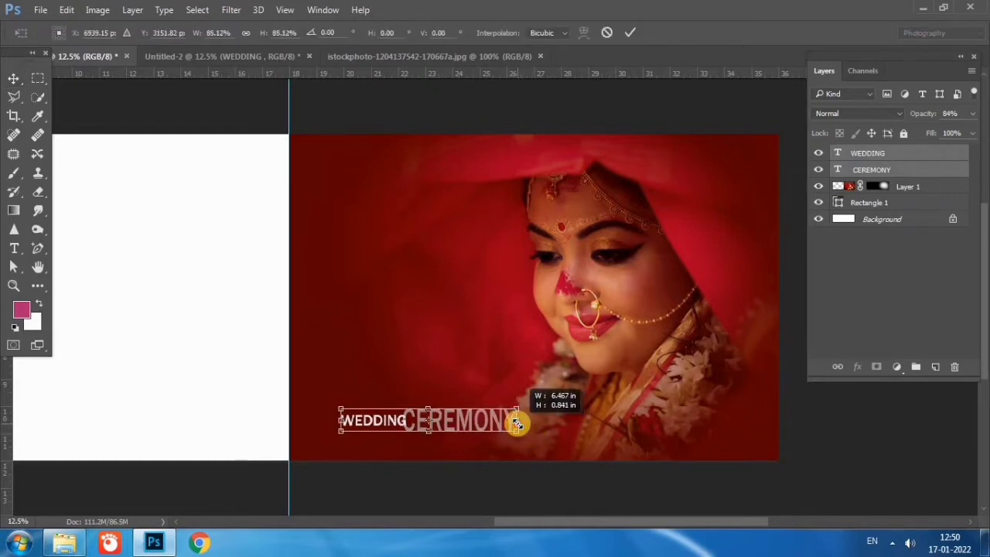
key(Return)
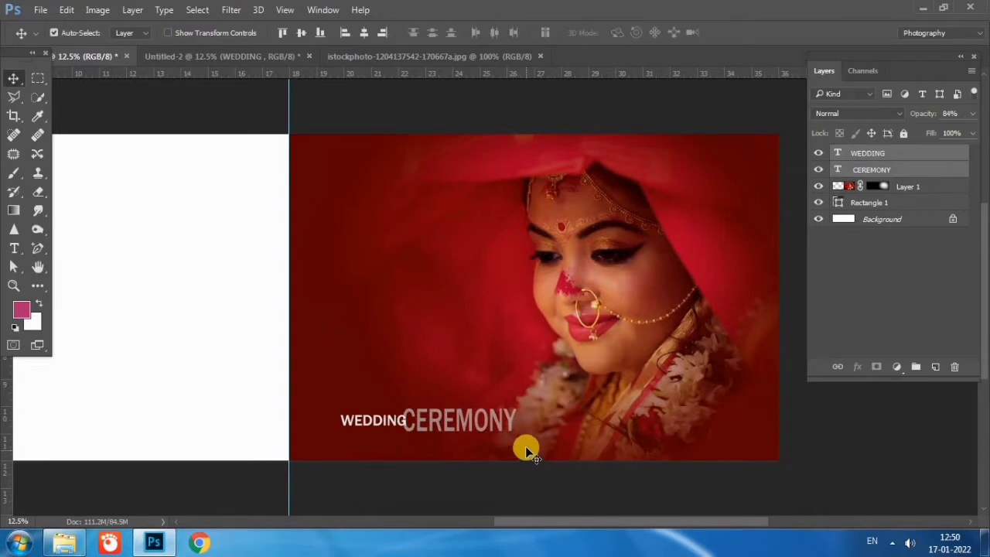
Draw a tall white rectangle over the left side of the bride photo
click(916, 153)
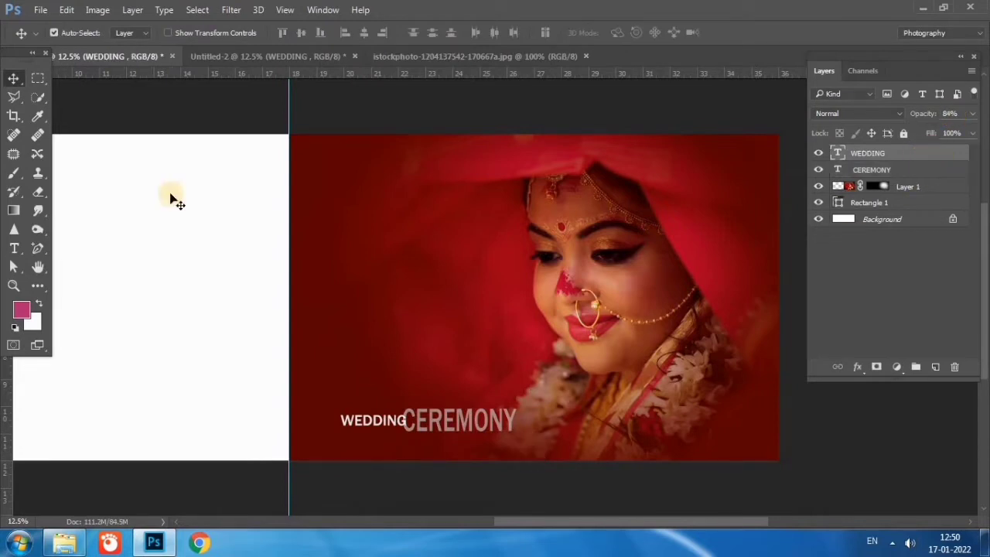
click(37, 283)
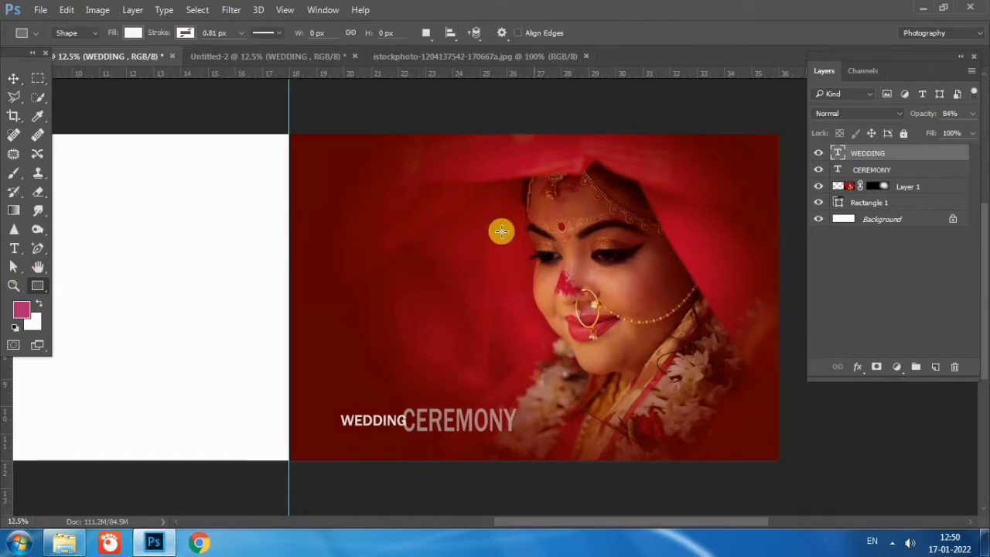
alt+scroll(501, 233, up, 1)
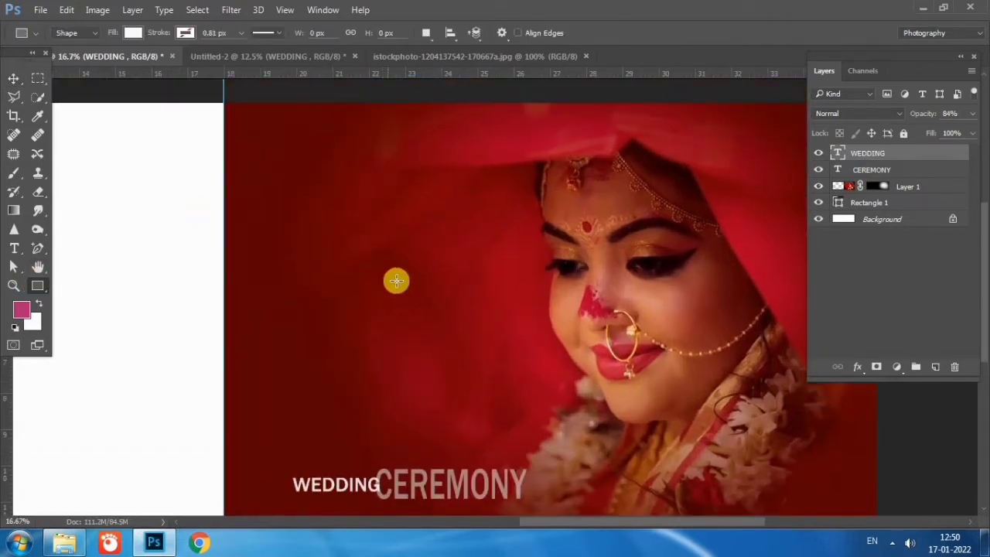
mouse_move(400, 275)
mouse_down()
mouse_move(452, 393)
mouse_move(503, 423)
mouse_up()
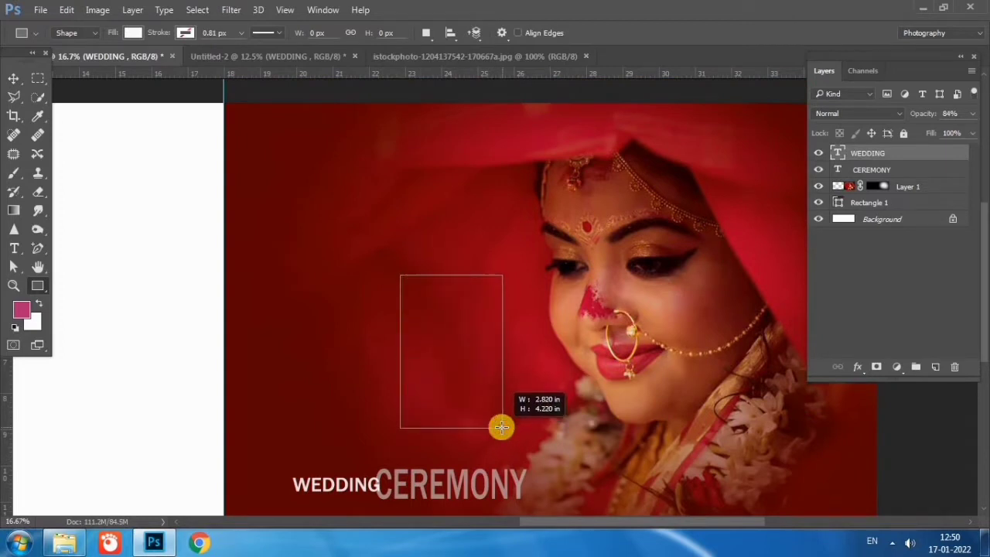
drag(503, 423, 502, 423)
Move the white rectangle left so it lines up with WEDDING's left edge
click(628, 117)
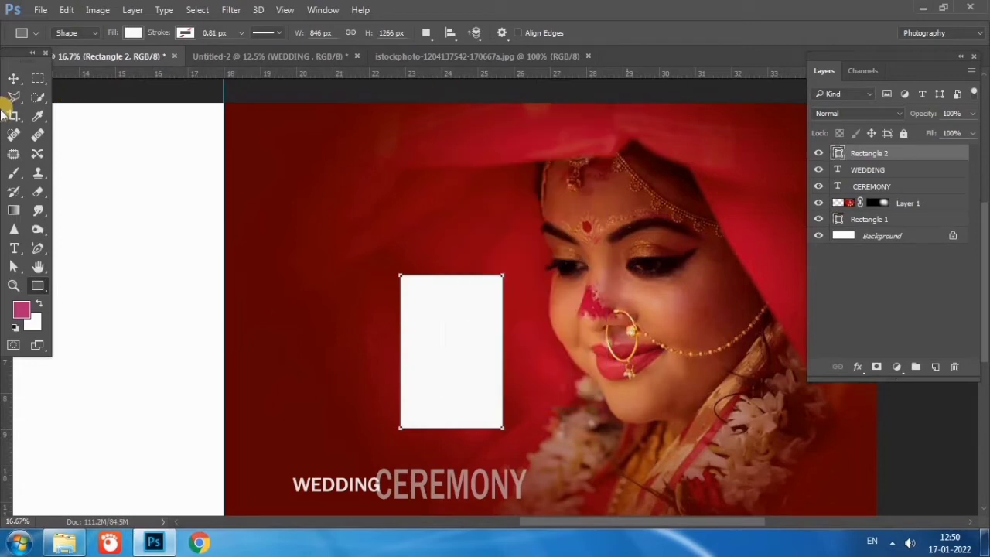
click(13, 78)
drag(441, 377, 328, 372)
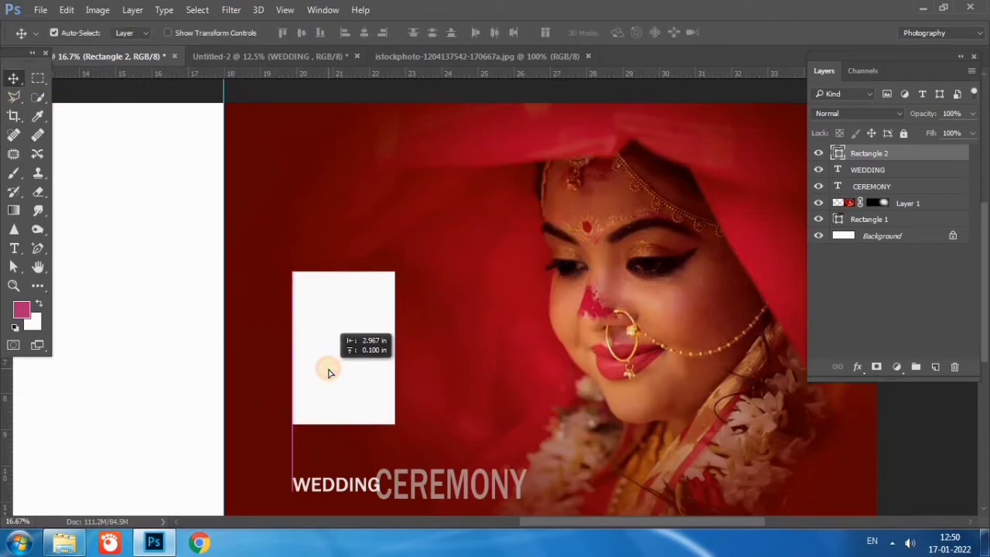
drag(328, 373, 321, 373)
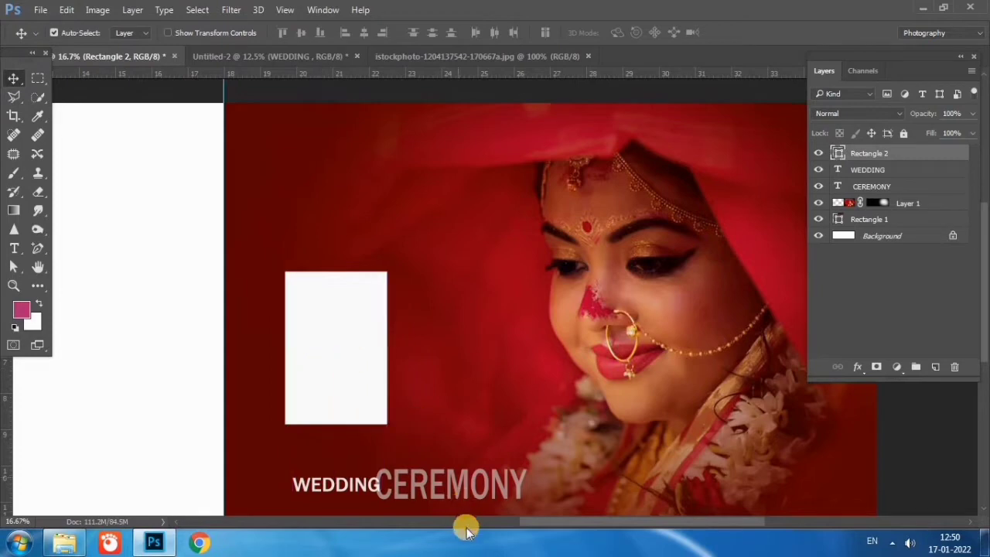
Shift the bride photo slightly right, then reselect the white rectangle
drag(551, 520, 587, 520)
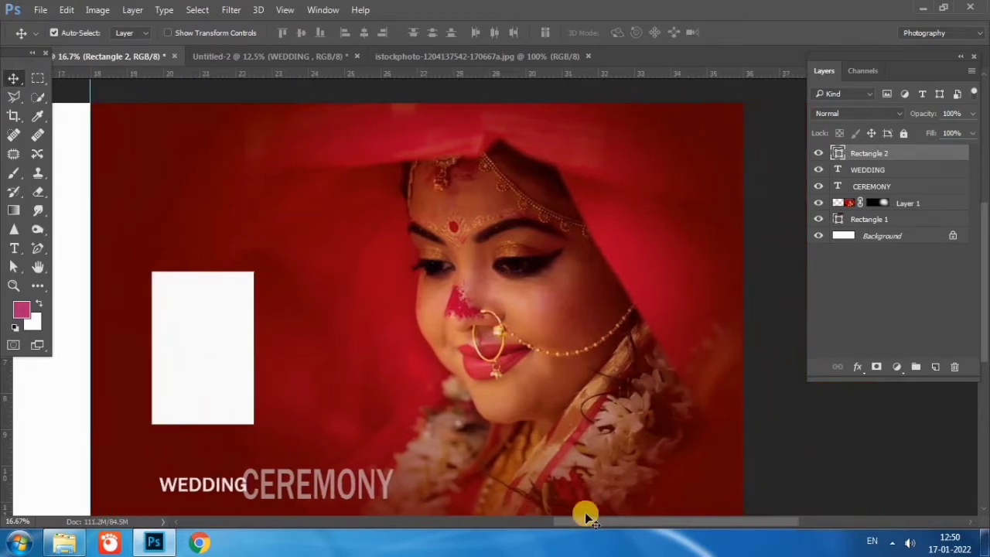
drag(502, 356, 528, 360)
drag(566, 523, 518, 526)
click(383, 359)
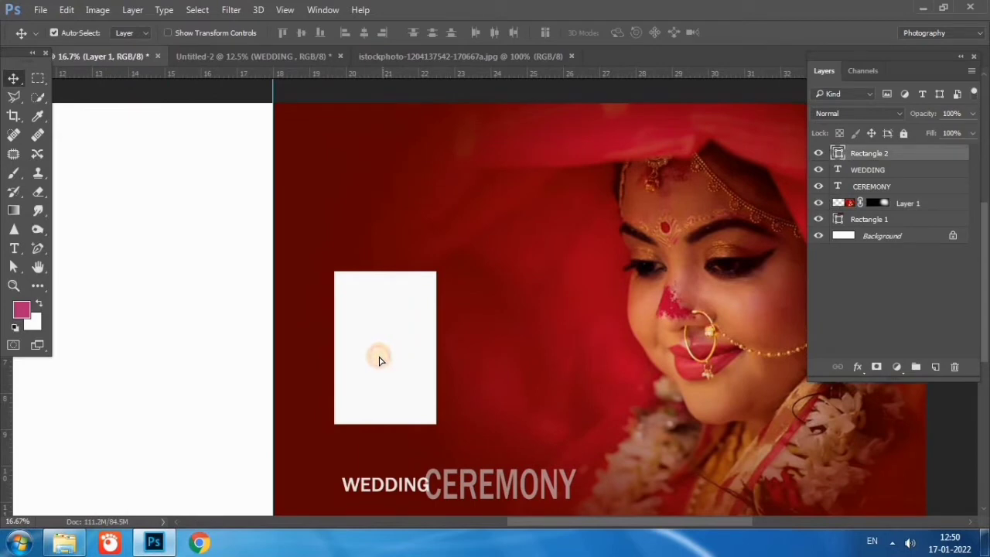
Duplicate the white rectangle and place the copy just right of the original
drag(379, 359, 372, 358)
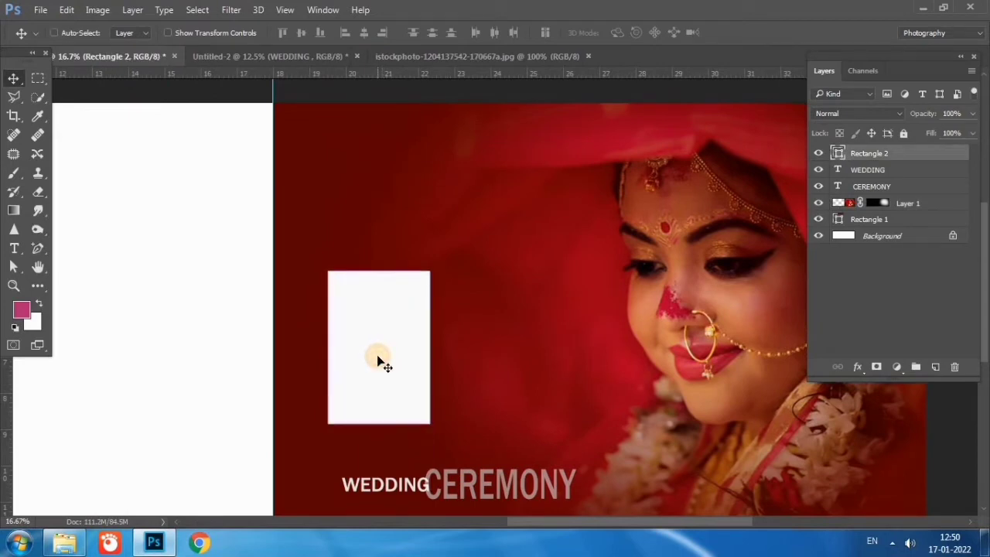
key(ctrl+j)
key(shift+Right)
key(shift+Right)
key(shift+Right)
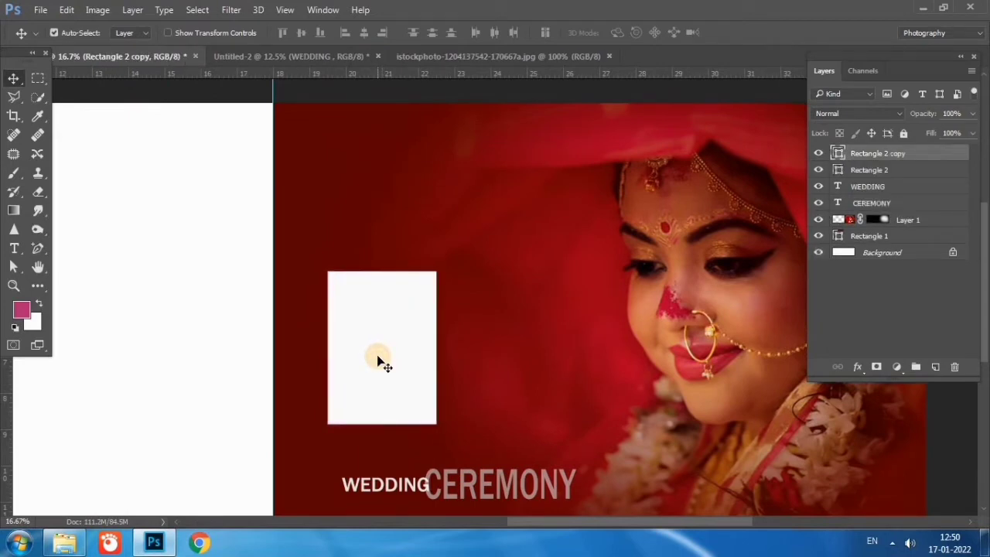
key(shift+Right)
key(shift+Right)
key(shift+Right)
key(shift+Right)
key(shift+Right)
key(shift+Right)
key(shift+Right)
key(shift+Right)
key(shift+Right)
key(shift+Right)
key(shift+Right)
key(shift+Right)
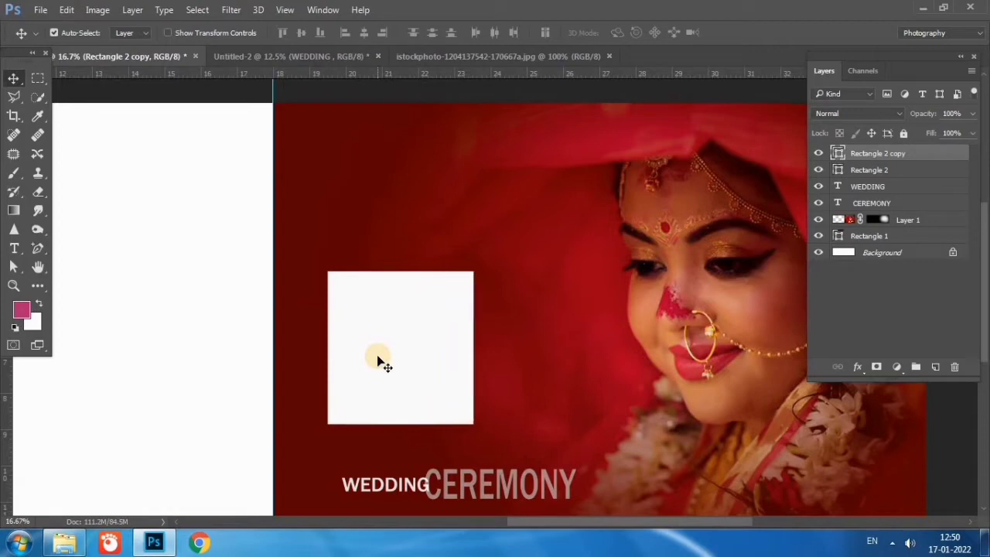
key(shift+Right)
key(shift+Right)
key(shift+Right)
key(shift+Right)
key(shift+Right)
key(shift+Right)
key(shift+Right)
key(shift+Right)
key(shift+Right)
key(shift+Right)
key(shift+Right)
key(shift+Right)
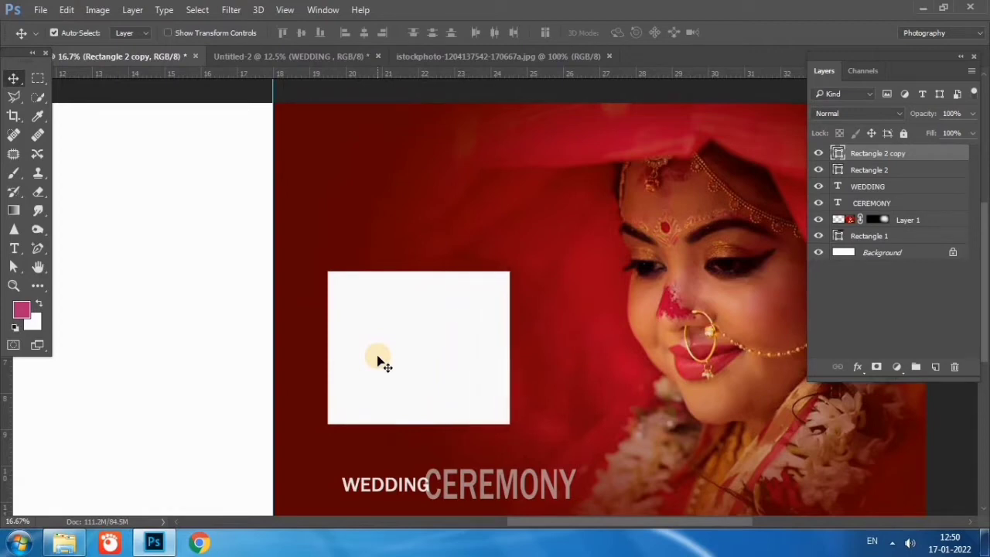
key(shift+Right)
key(shift+Right)
key(shift+Right)
key(shift+Right)
key(shift+Right)
key(shift+Right)
key(shift+Right)
key(shift+Right)
key(shift+Right)
key(shift+Right)
key(shift+Right)
key(shift+Right)
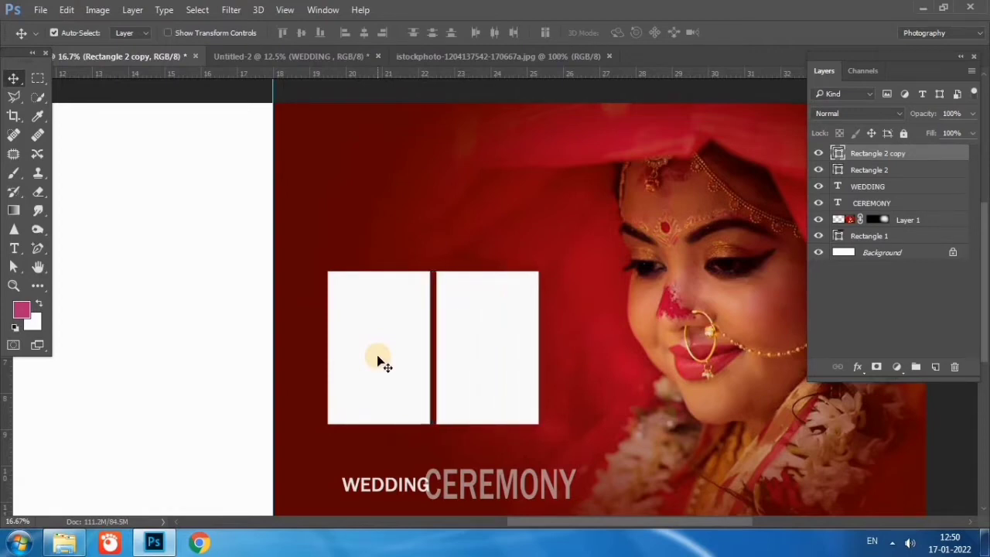
key(shift+Left)
key(shift+Left)
key(shift+Left)
key(shift+Left)
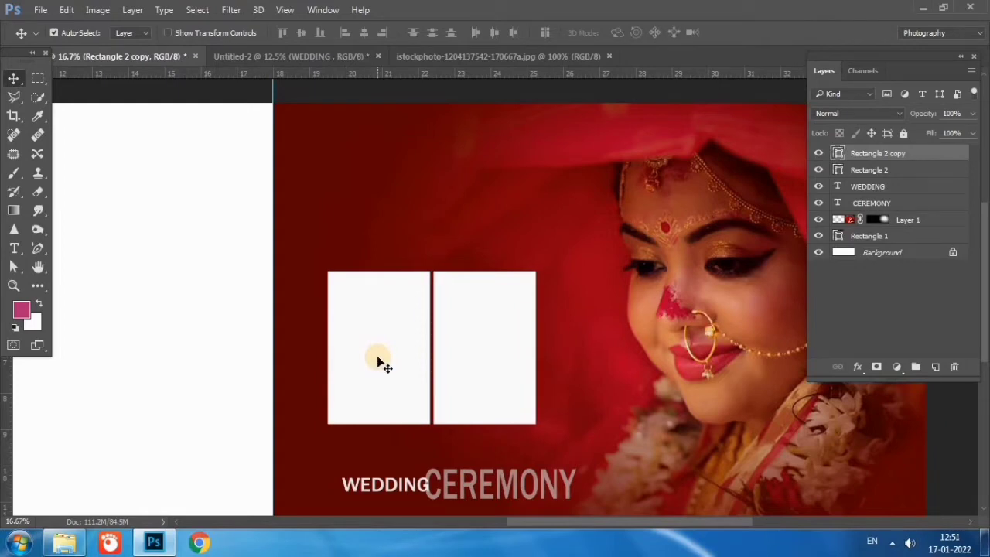
key(shift+Left)
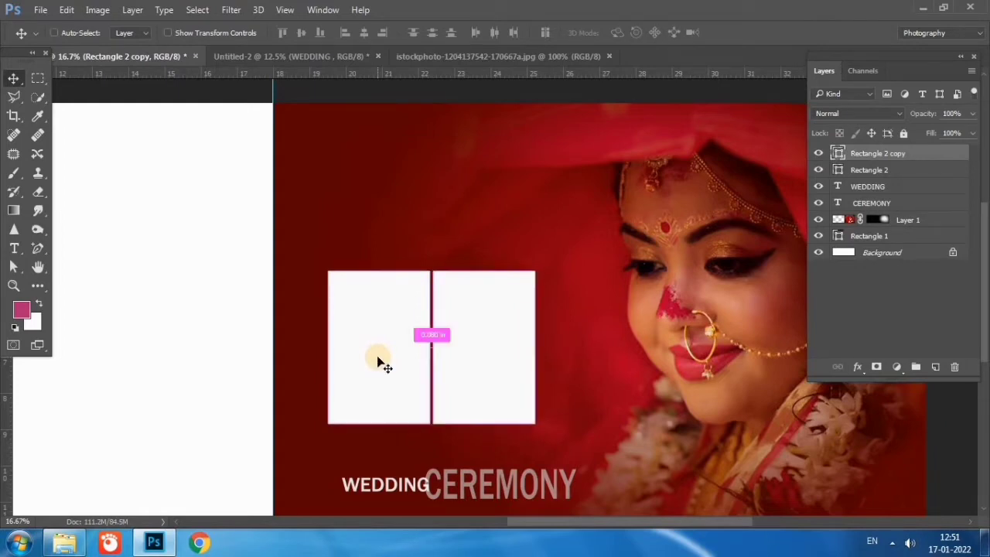
Shrink the right rectangle to half height and stack a copy below it
key(ctrl+t)
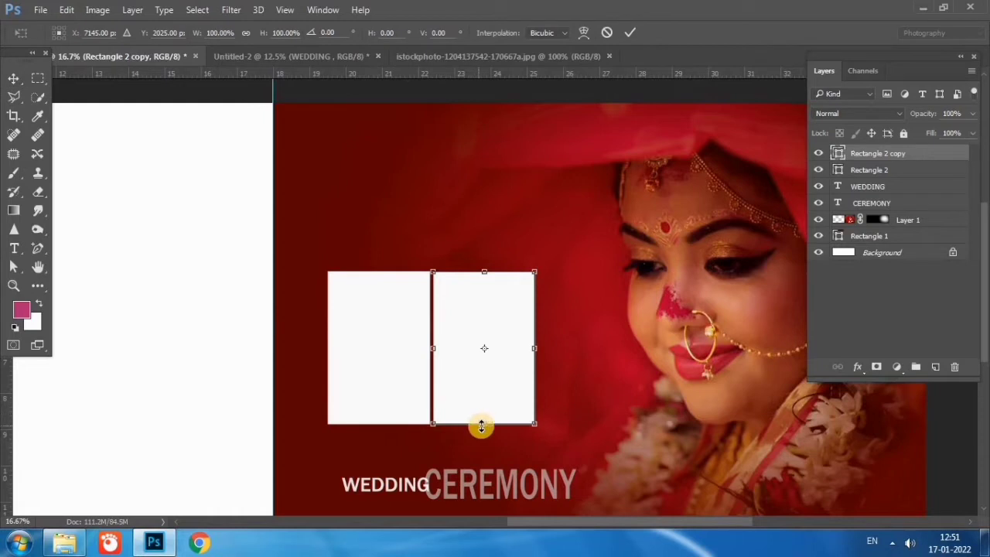
mouse_move(481, 425)
mouse_down()
mouse_move(476, 338)
mouse_move(476, 352)
mouse_up()
key(Return)
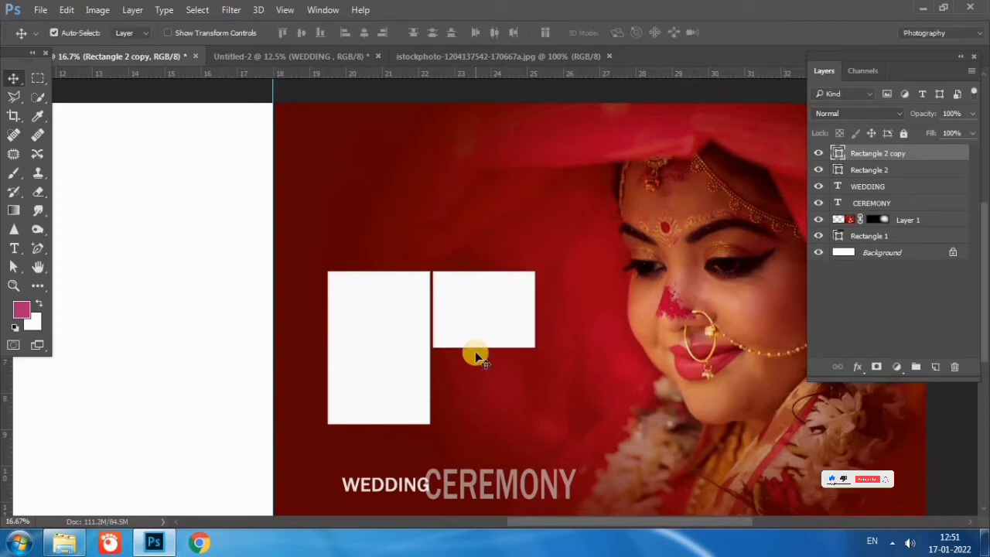
alt+click(475, 351)
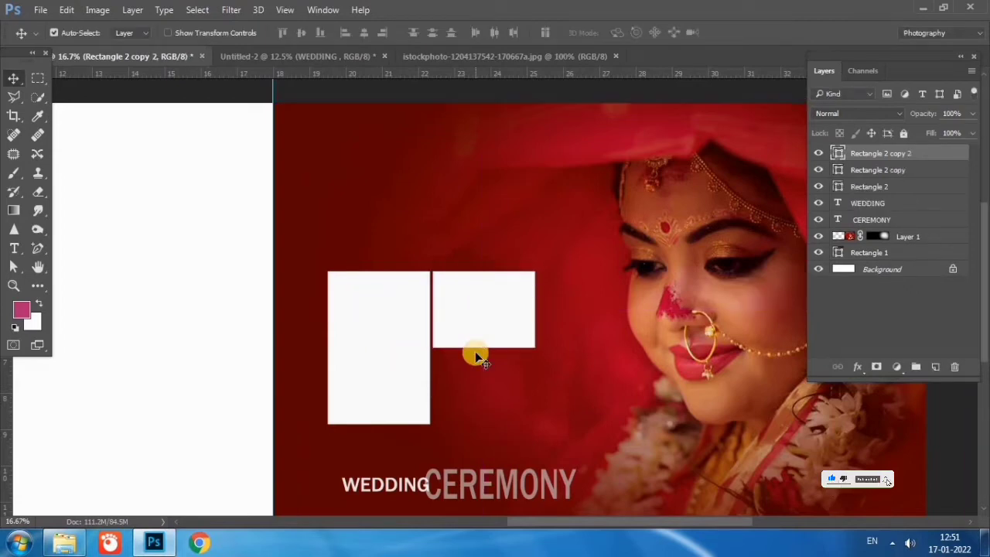
drag(476, 353, 476, 355)
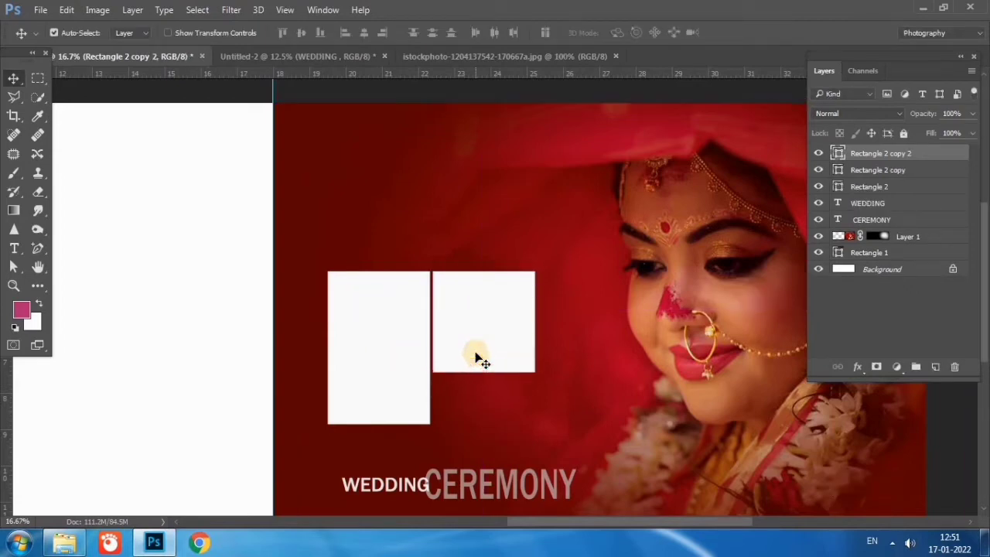
key(shift+Down)
key(shift+Down)
key(shift+Down)
key(shift+Down)
key(shift+Down)
key(shift+Down)
key(shift+Down)
key(shift+Down)
key(shift+Down)
key(shift+Down)
key(shift+Down)
key(shift+Down)
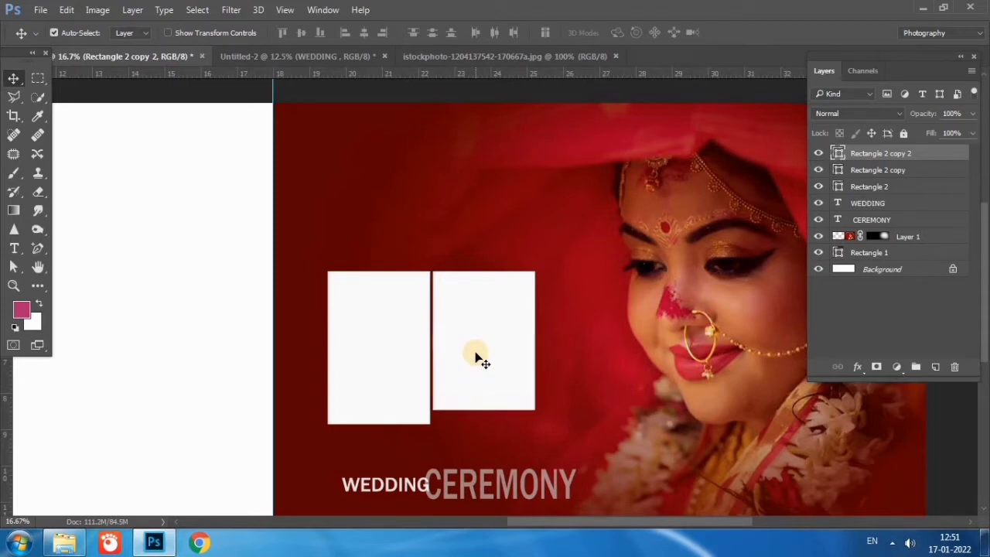
key(shift+Down)
key(shift+Down)
key(shift+Down)
key(shift+Down)
key(shift+Down)
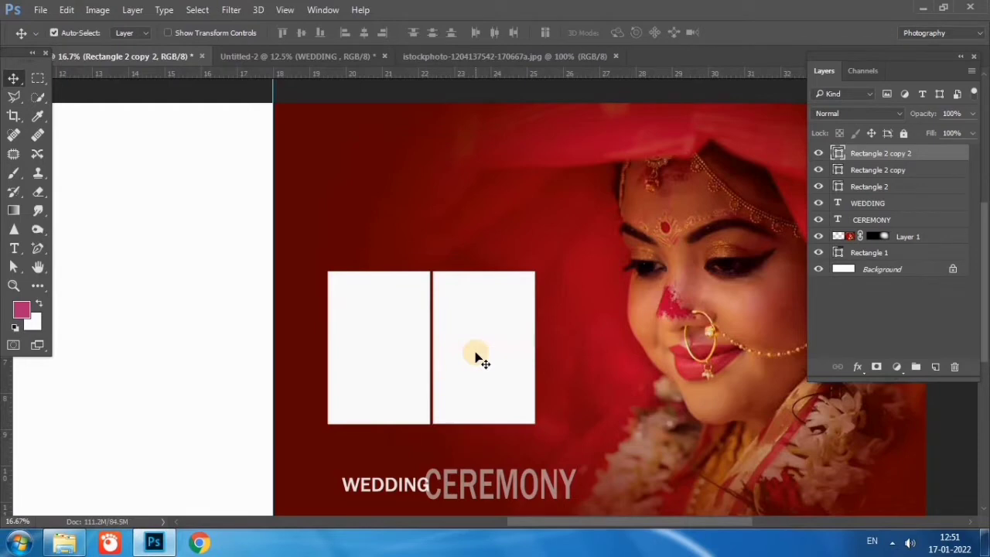
Slightly shorten the two stacked right-hand rectangles together
shift+click(924, 170)
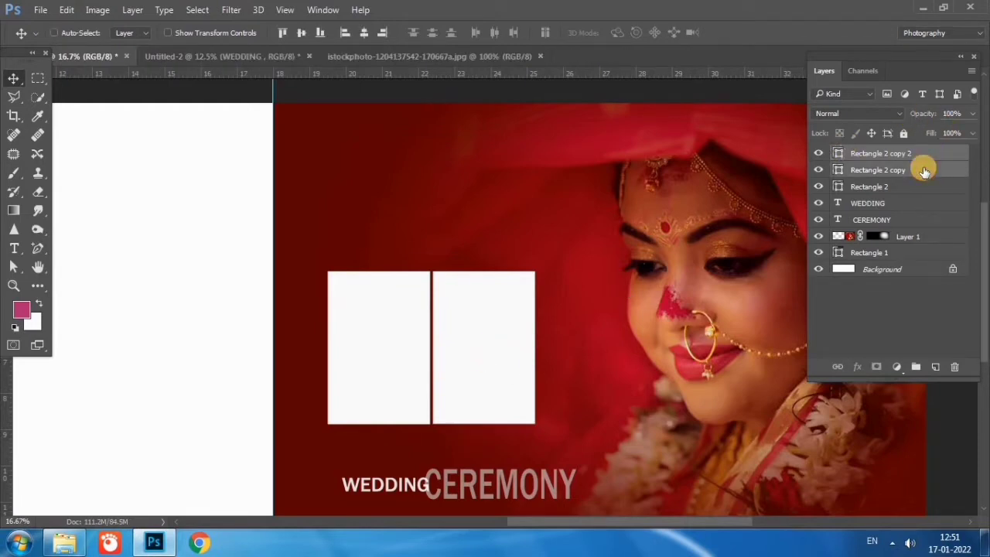
key(ctrl+t)
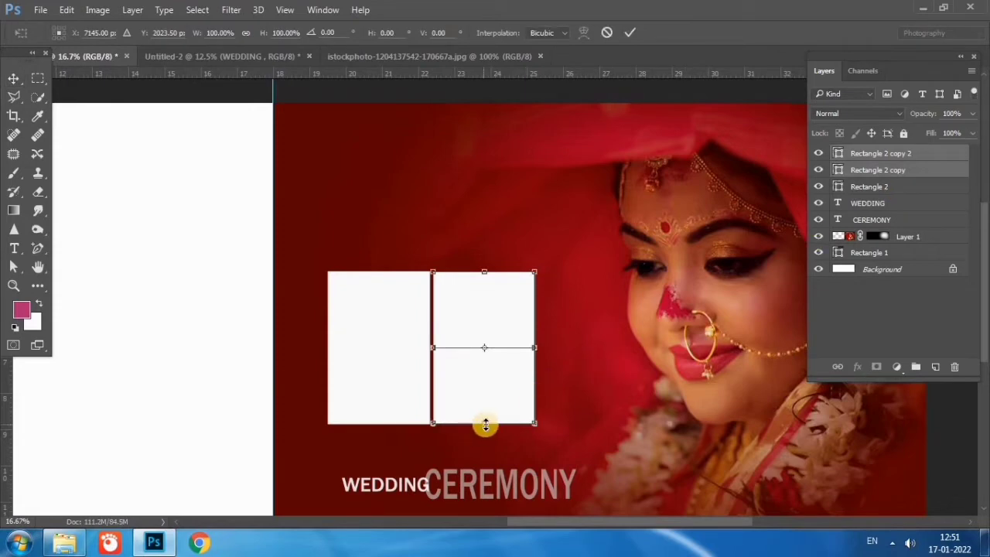
drag(486, 422, 485, 418)
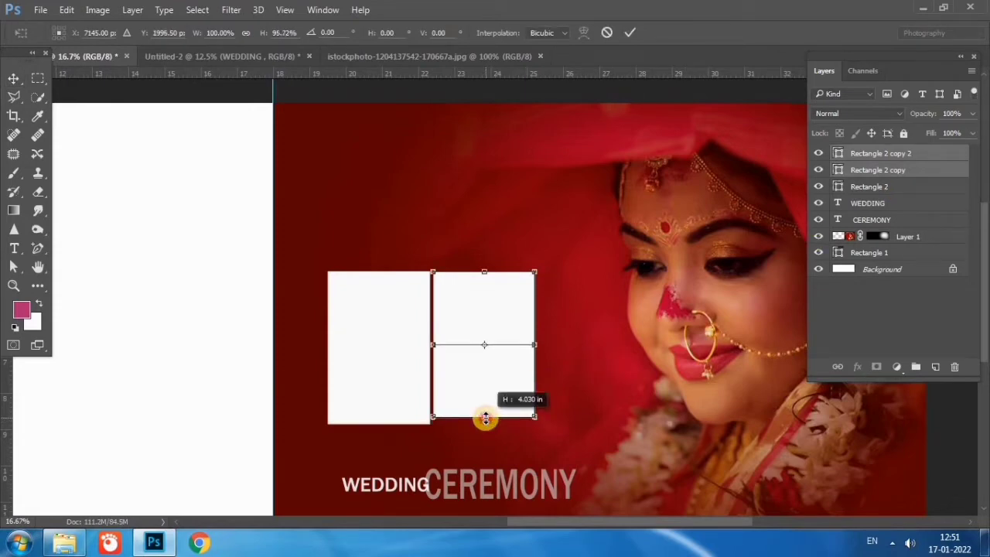
key(Return)
click(614, 373)
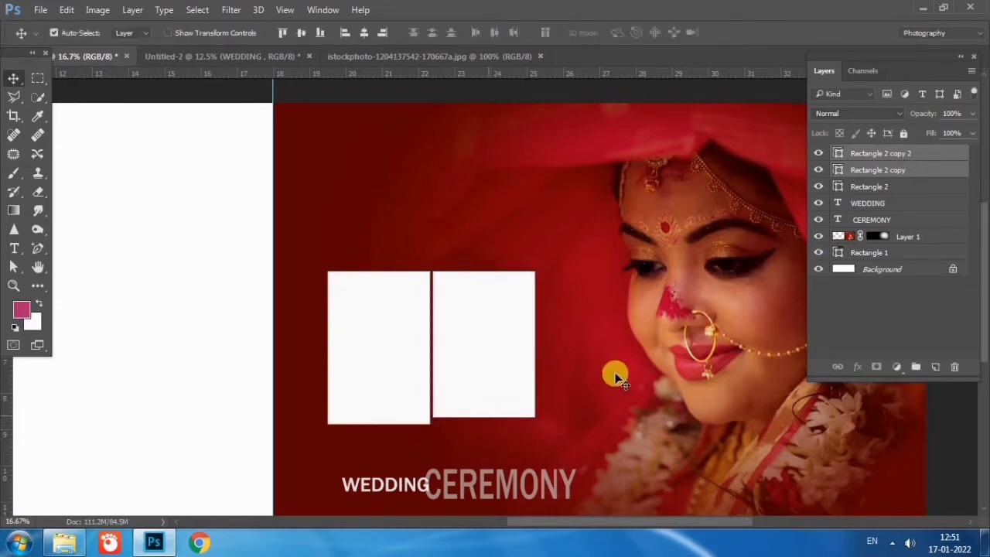
click(482, 396)
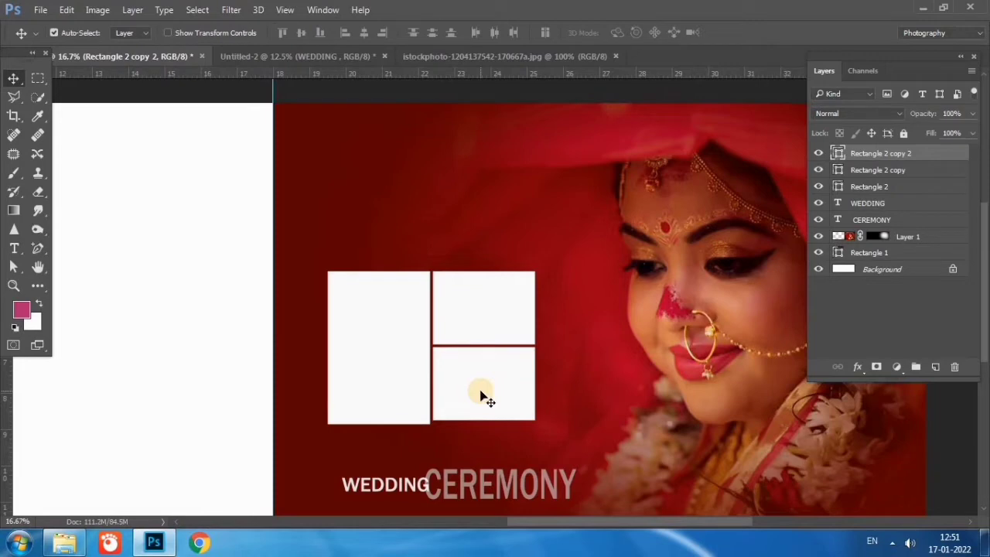
Match the tall left rectangle's bottom to the right column, then zoom out
click(345, 379)
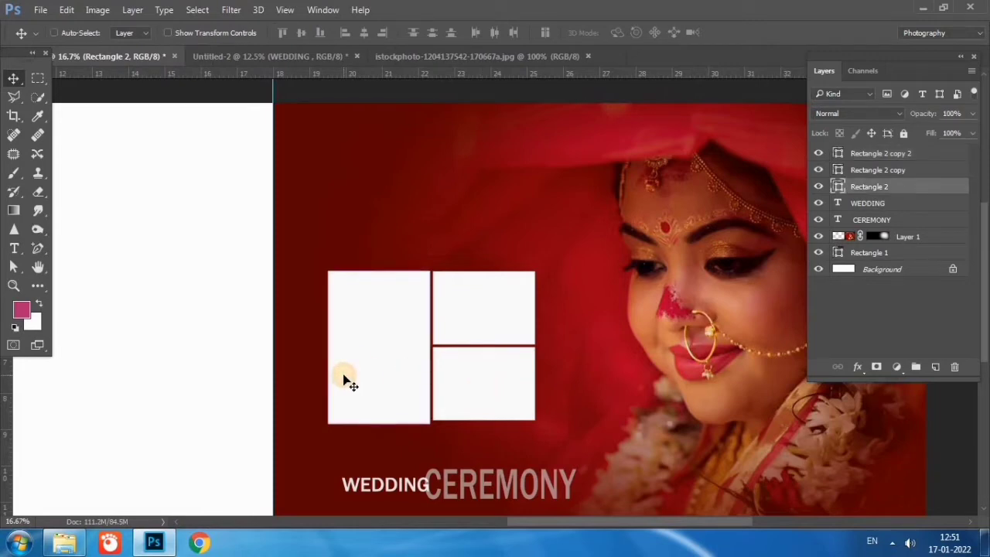
key(ctrl+t)
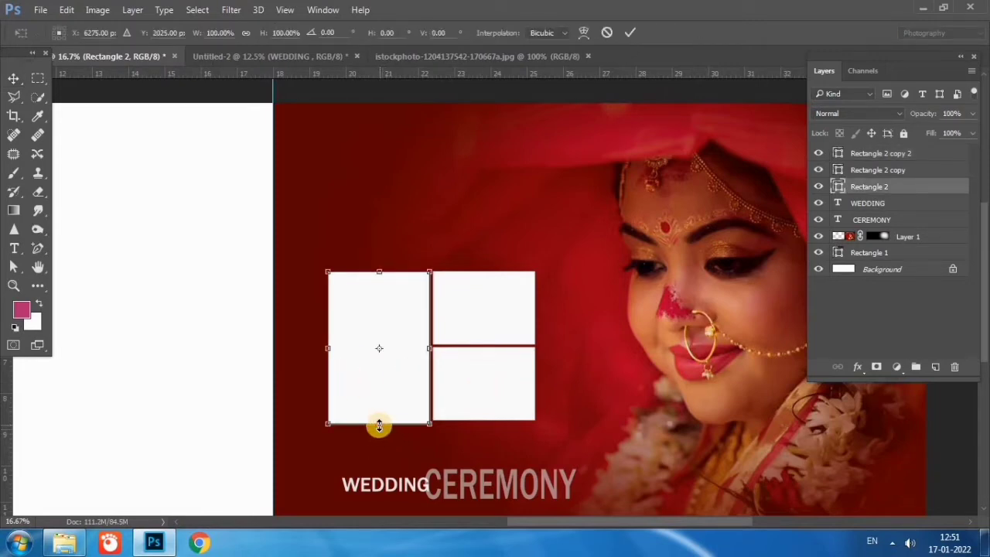
drag(379, 424, 379, 420)
key(Return)
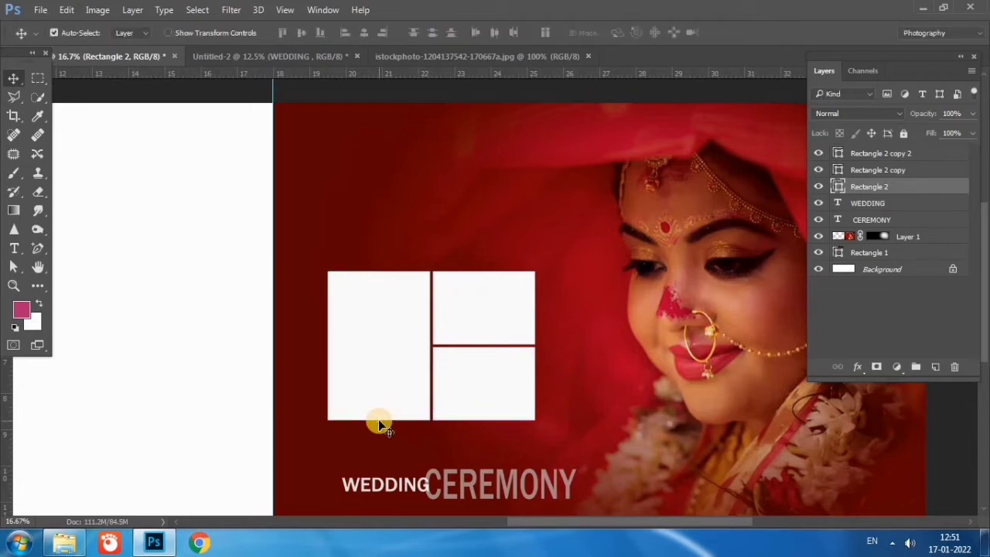
click(919, 155)
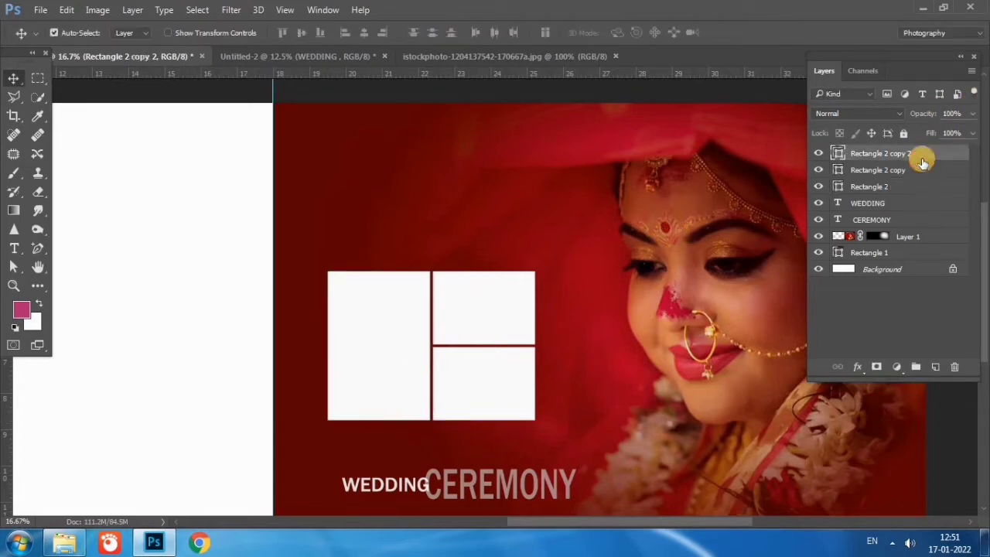
key(ctrl+minus)
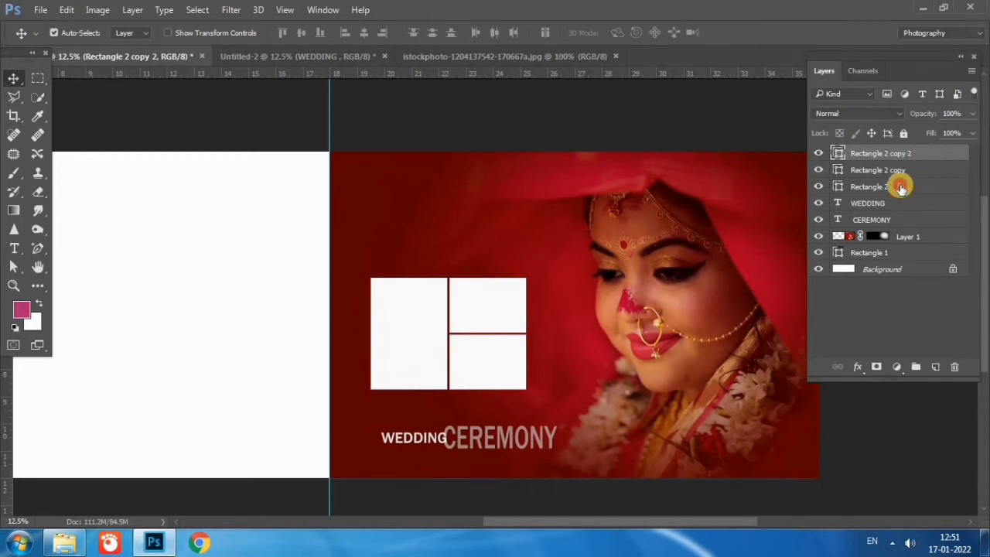
Scale the three white box layers down together slightly
shift+click(901, 188)
key(ctrl+t)
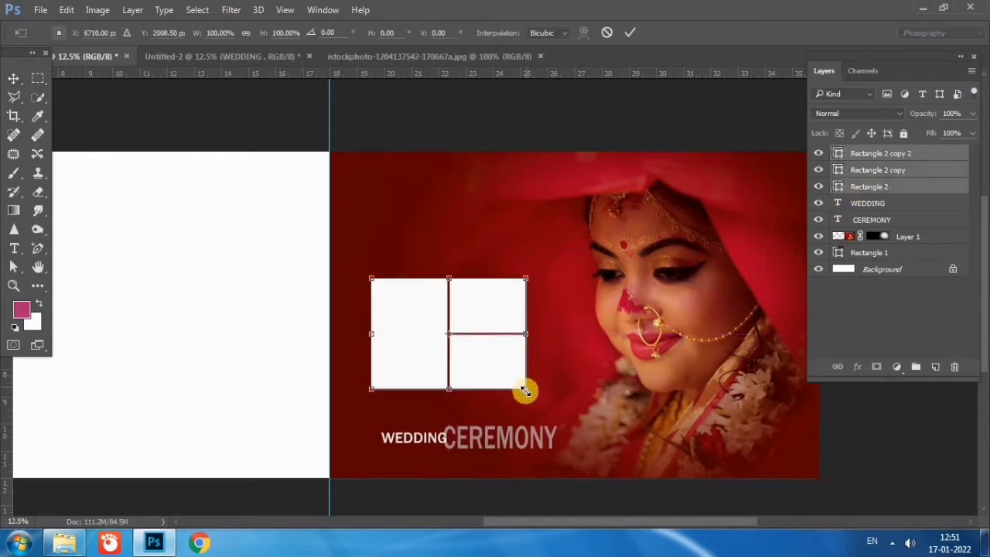
drag(524, 391, 515, 380)
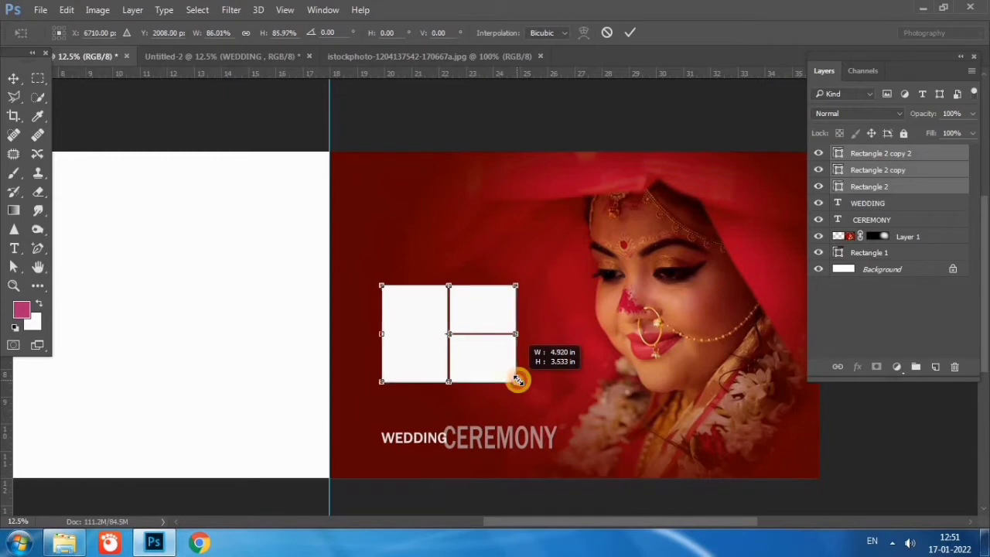
drag(516, 380, 482, 356)
key(Return)
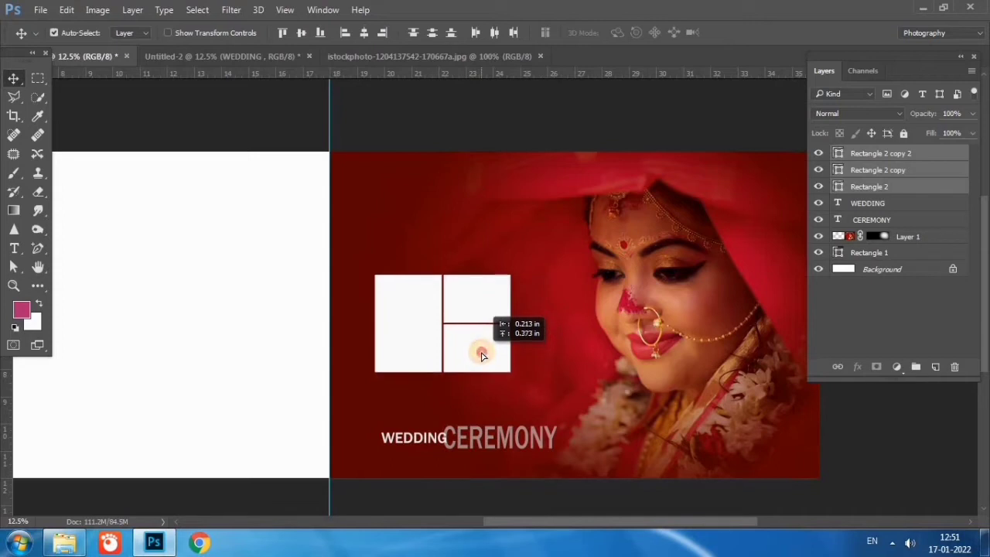
Move the WEDDING and CEREMONY text layers a little right and up
click(874, 203)
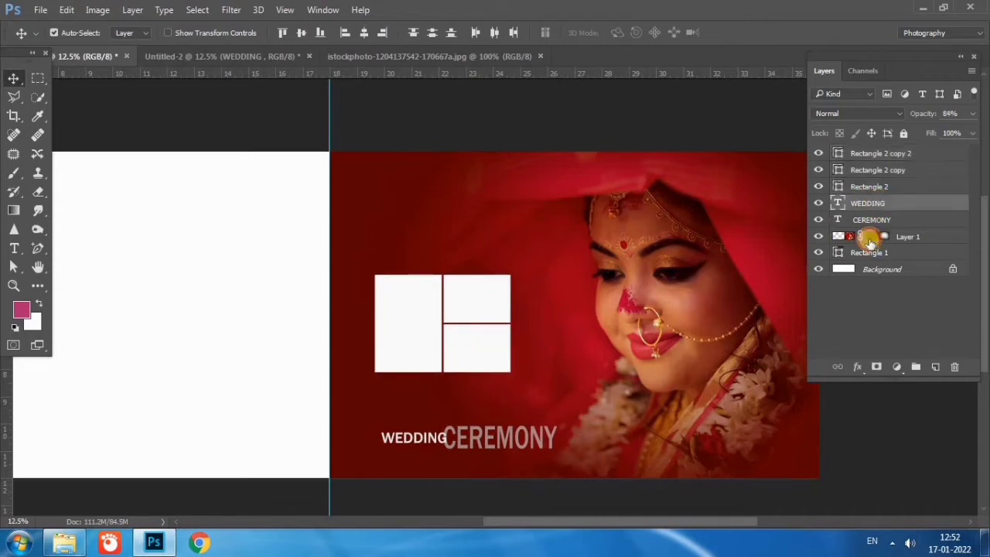
shift+click(874, 219)
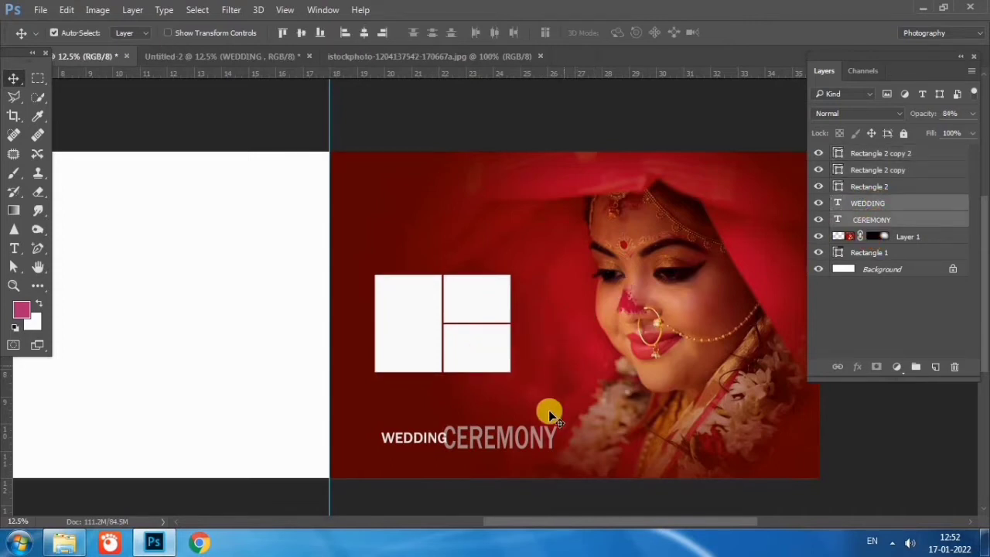
mouse_move(549, 437)
mouse_down()
mouse_move(530, 439)
mouse_move(558, 306)
mouse_move(529, 445)
mouse_up()
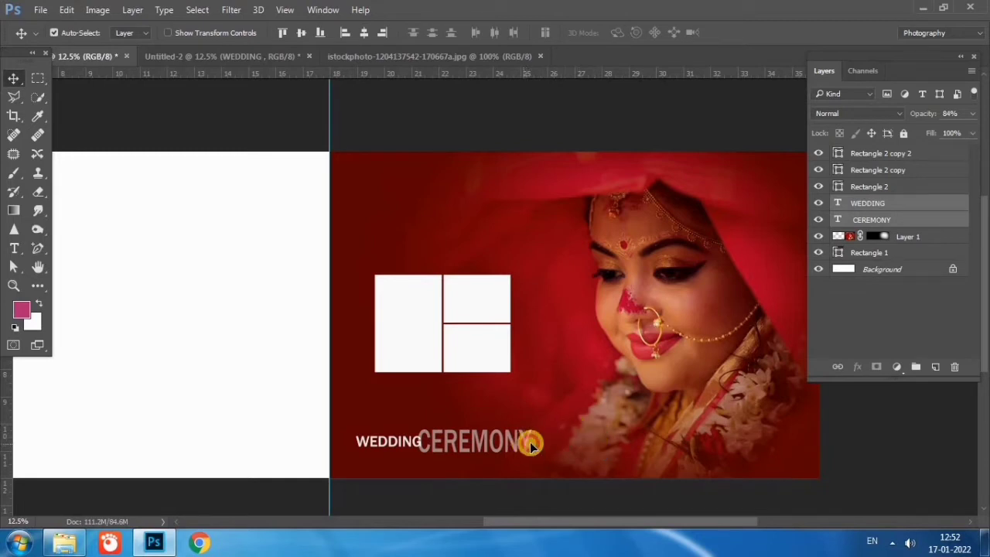
drag(531, 446, 566, 446)
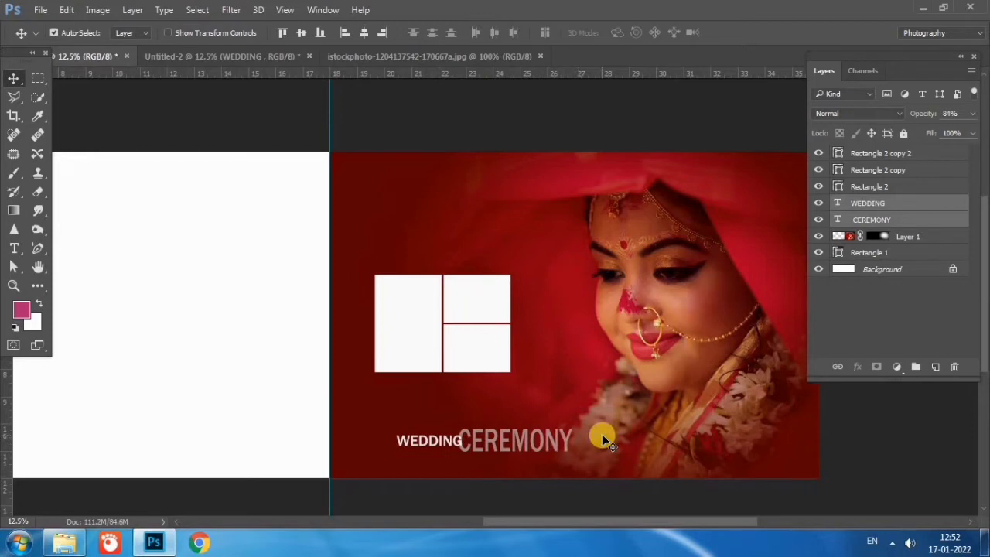
key(Up)
key(Up)
key(Up)
key(Up)
key(Up)
key(Up)
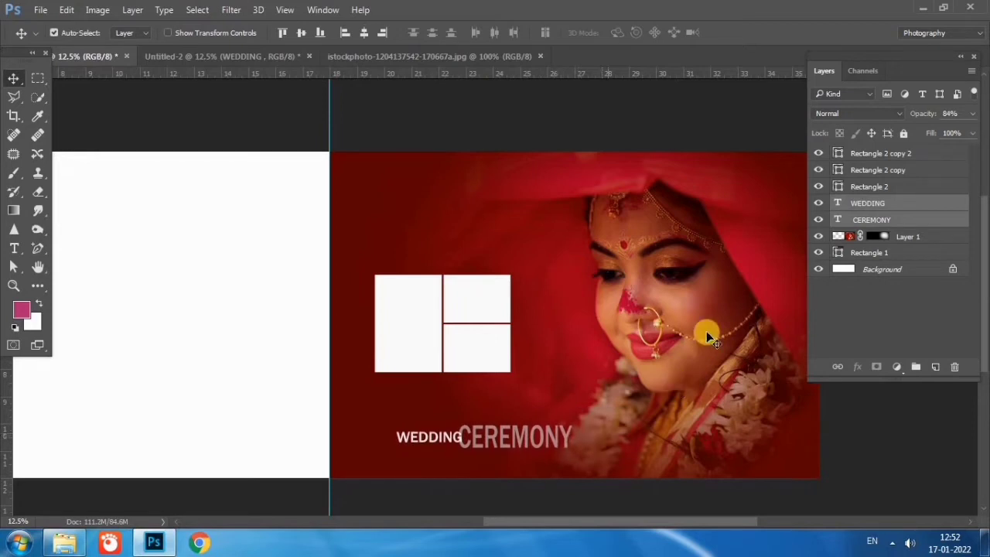
click(925, 153)
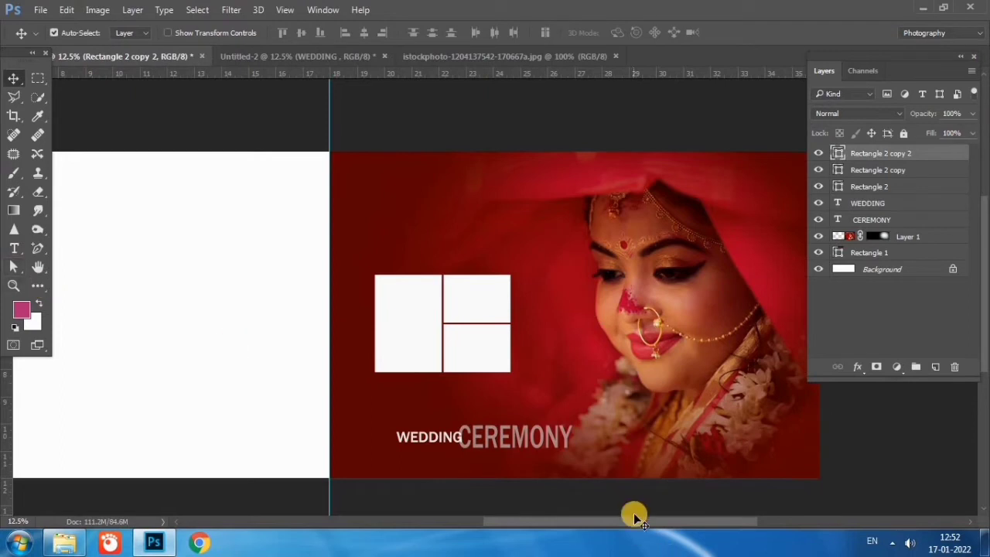
Draw Rectangle 3, a 5496 × 2672 px white shape, across the banner's left half
mouse_move(657, 516)
mouse_down()
mouse_move(635, 522)
mouse_move(669, 519)
mouse_move(543, 522)
mouse_up()
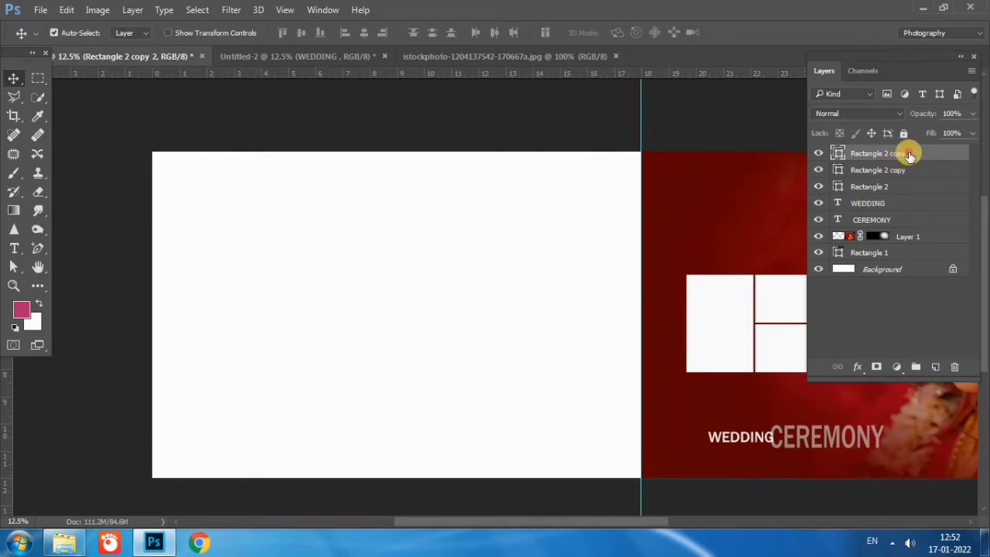
click(37, 286)
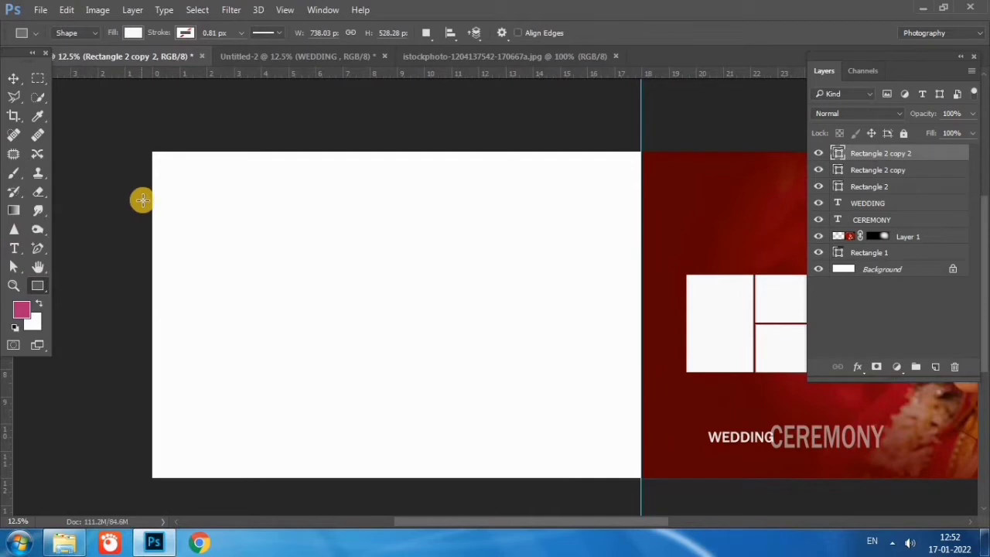
mouse_move(143, 200)
mouse_down()
mouse_move(373, 464)
mouse_move(628, 431)
mouse_move(642, 441)
mouse_up()
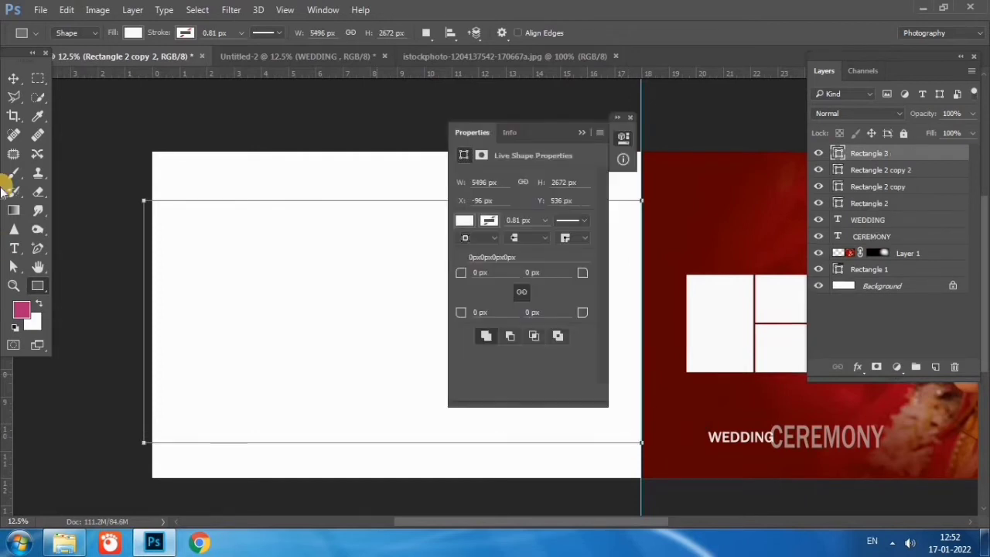
click(630, 117)
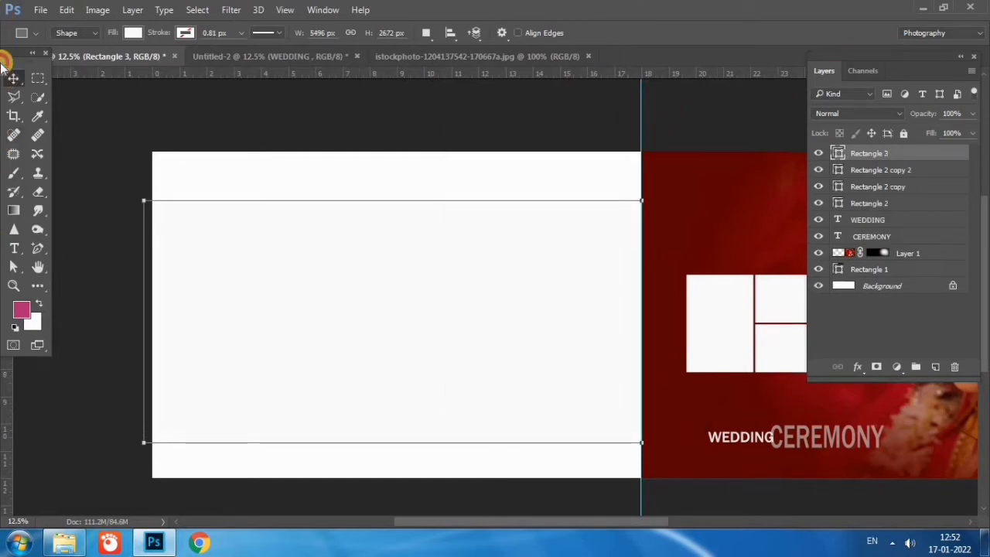
Fill Rectangle 3 with dark red sampled from the photo background
click(13, 78)
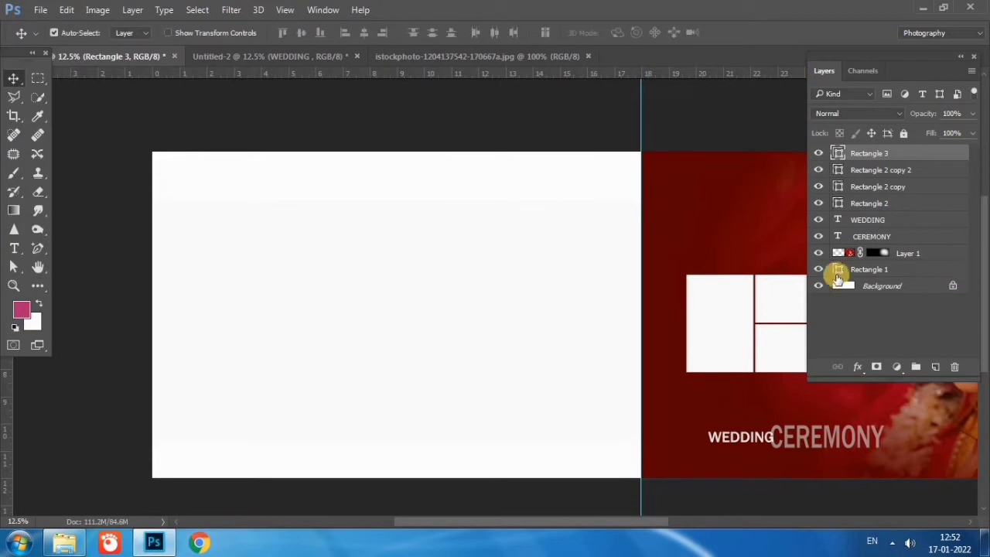
double_click(838, 153)
drag(672, 161, 732, 227)
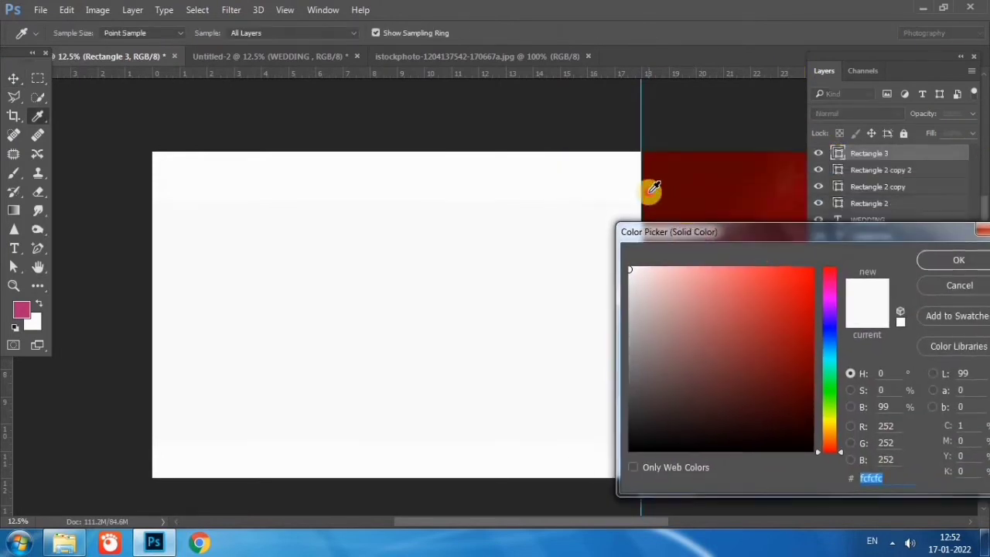
click(654, 187)
click(943, 261)
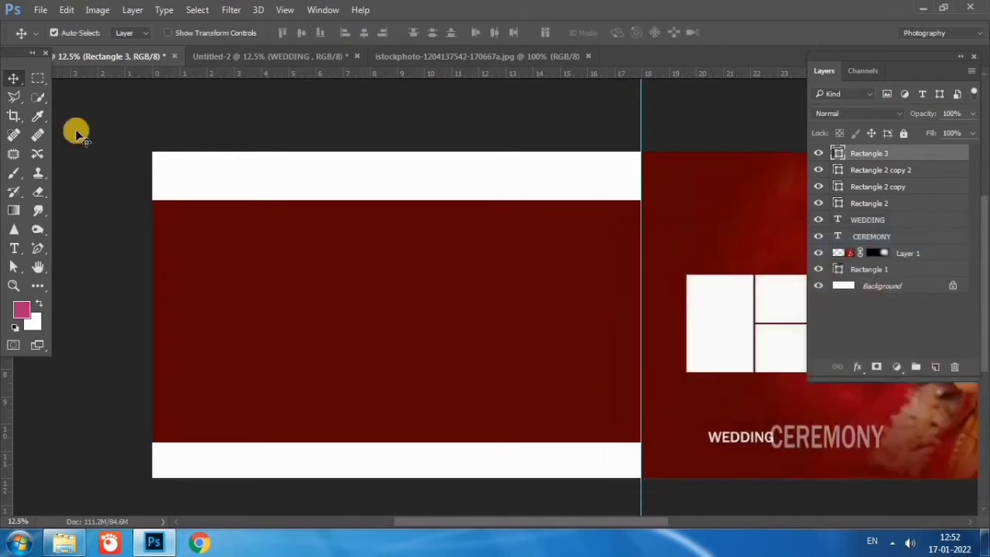
drag(418, 365, 421, 368)
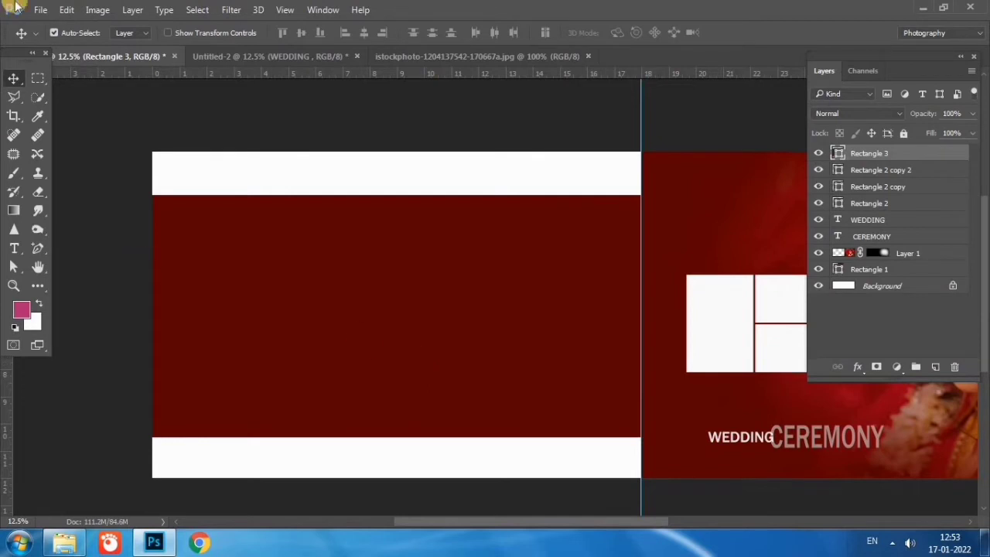
Stretch the dark red rectangle's top and bottom edges to about 113% height
click(328, 37)
key(ctrl+t)
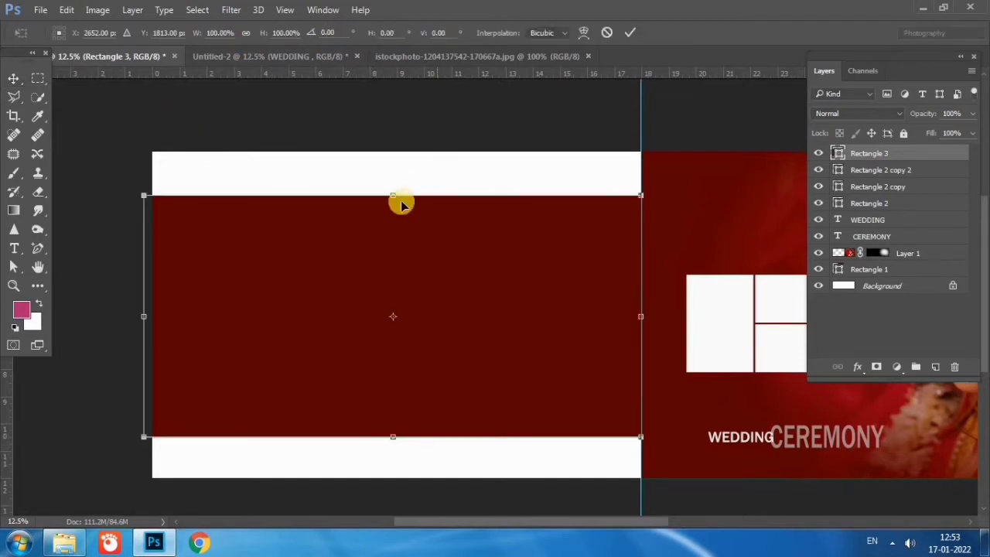
drag(395, 197, 398, 176)
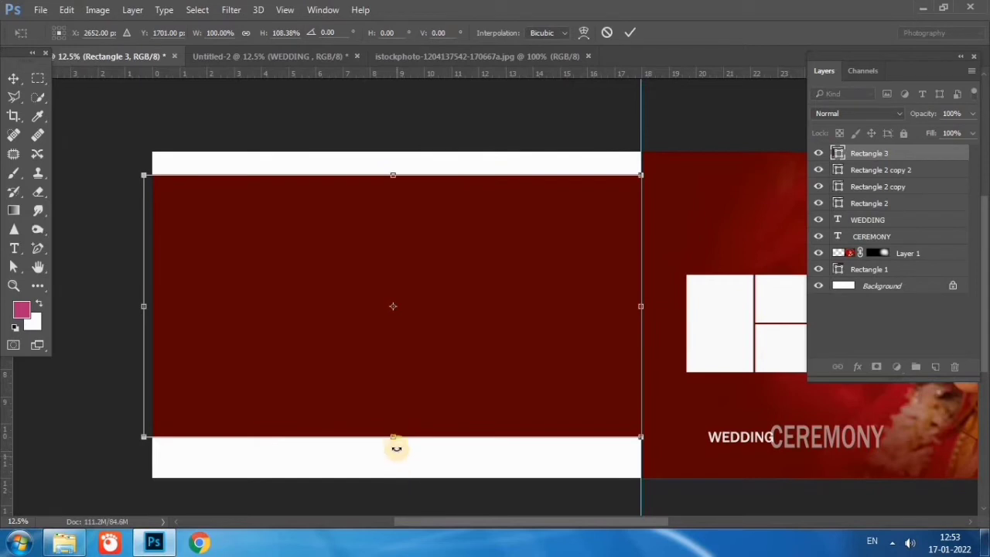
drag(394, 438, 394, 455)
key(Return)
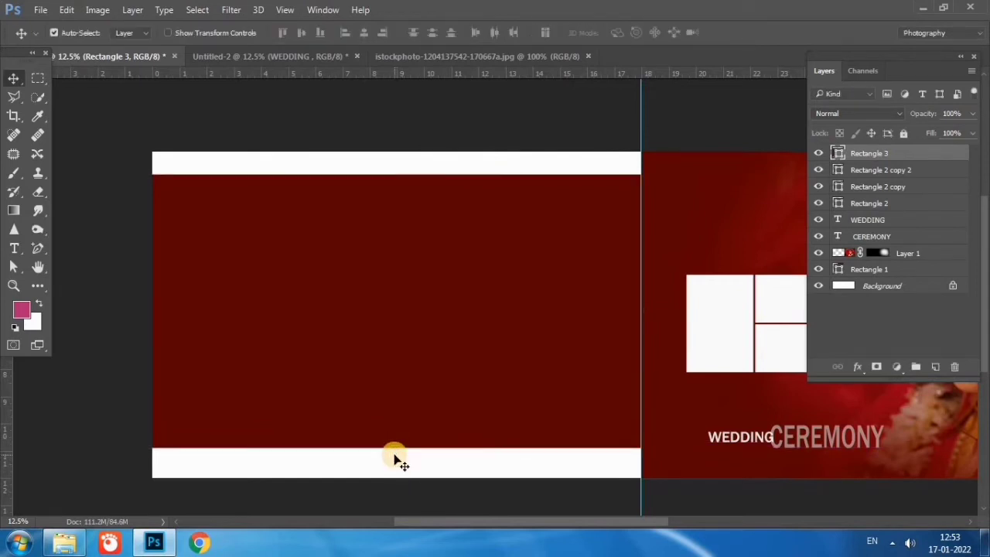
Add anchor points on the left and top edges and delete the top-left corner point
click(13, 268)
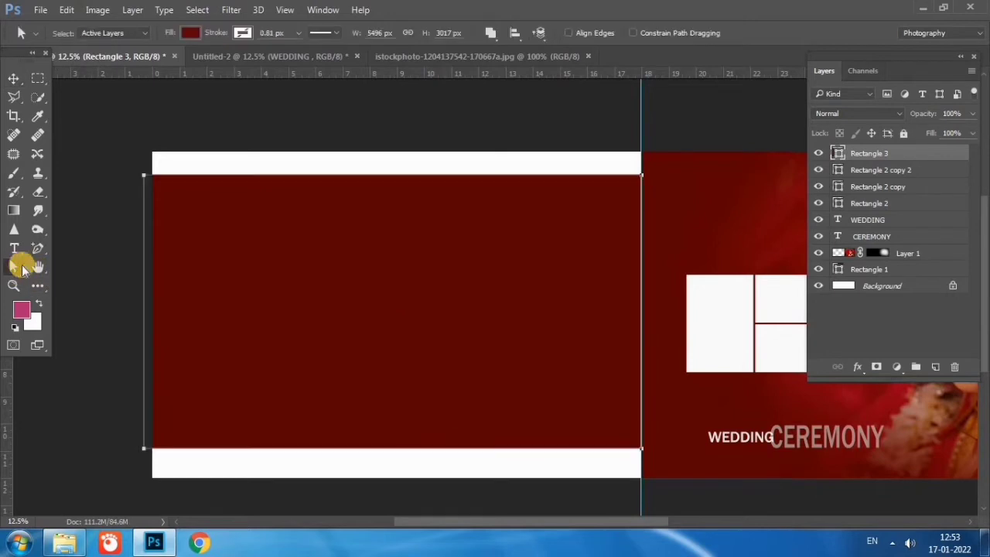
click(38, 250)
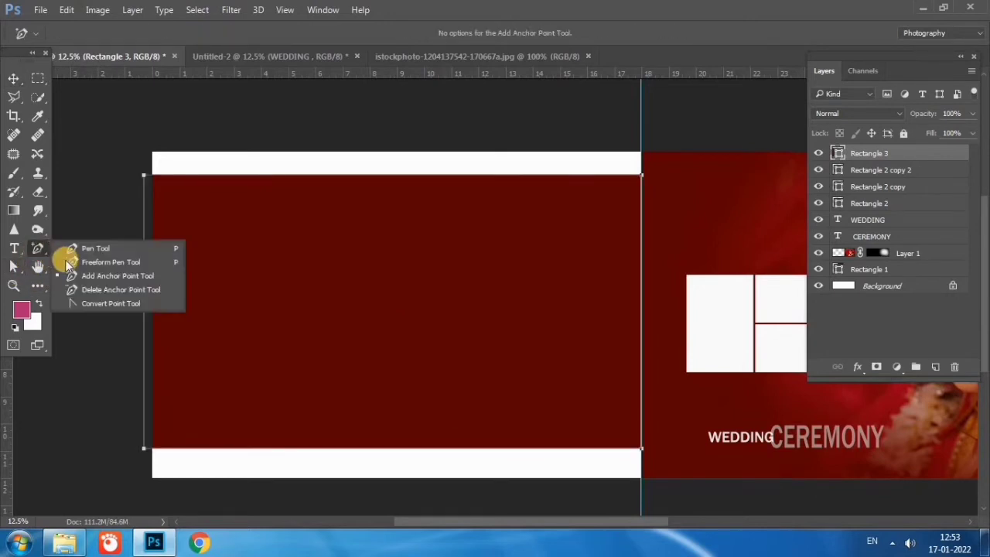
click(80, 277)
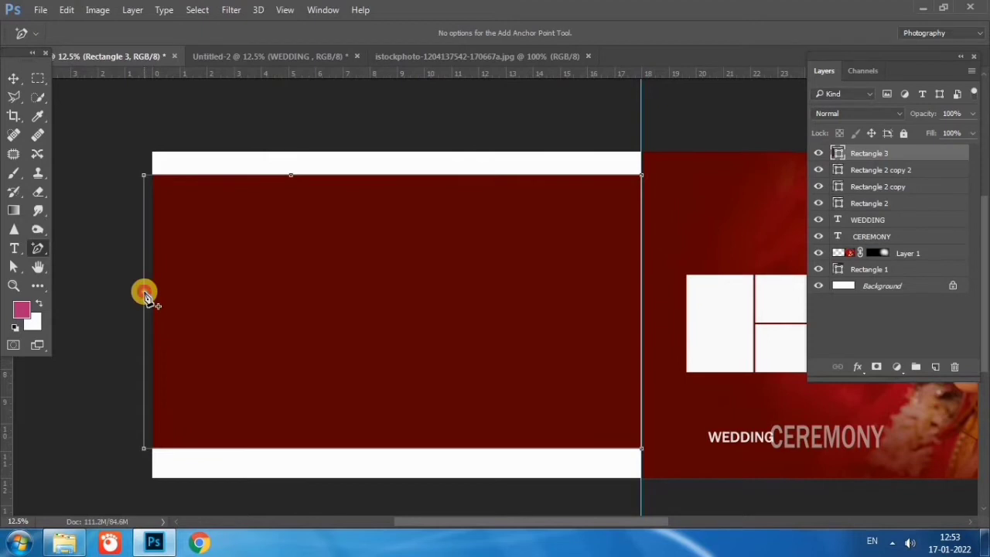
click(37, 248)
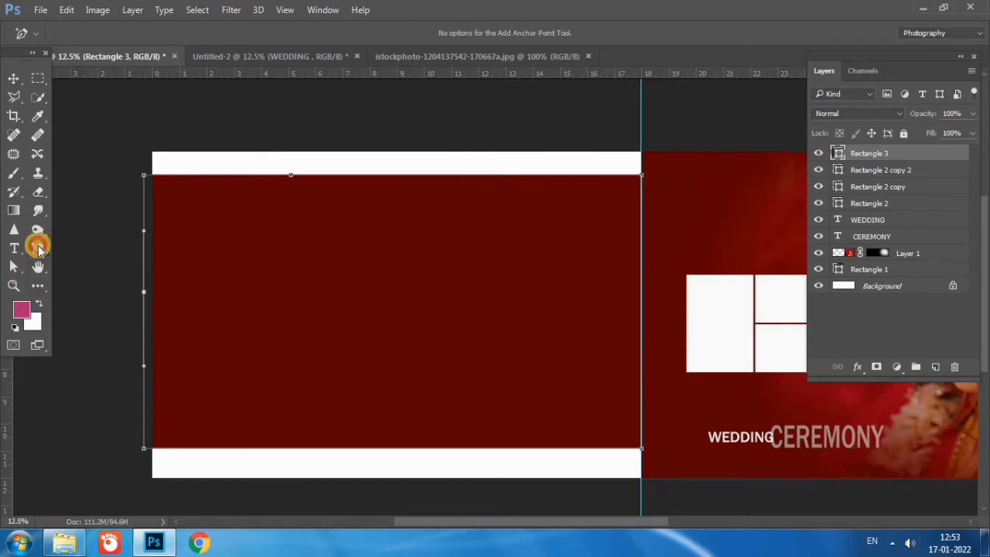
click(13, 265)
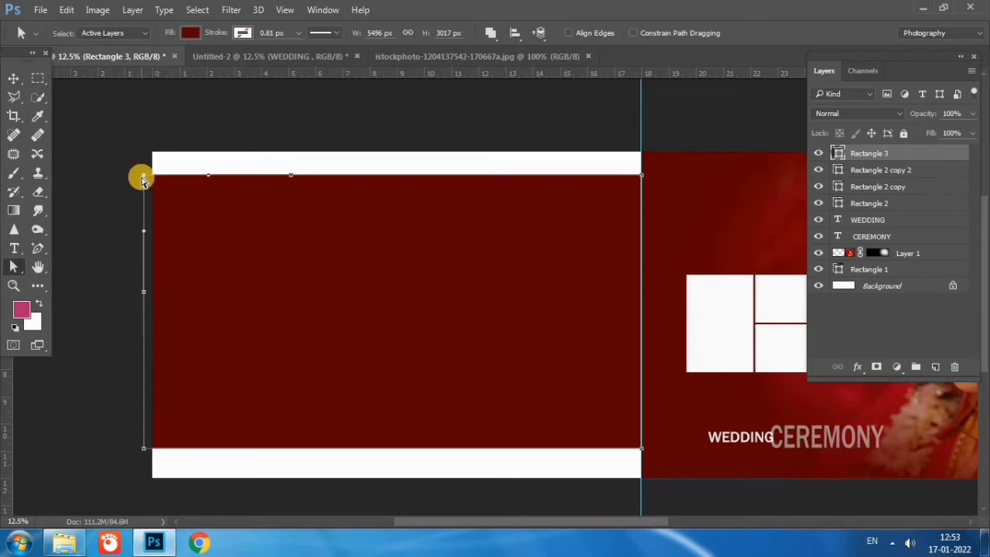
key(Delete)
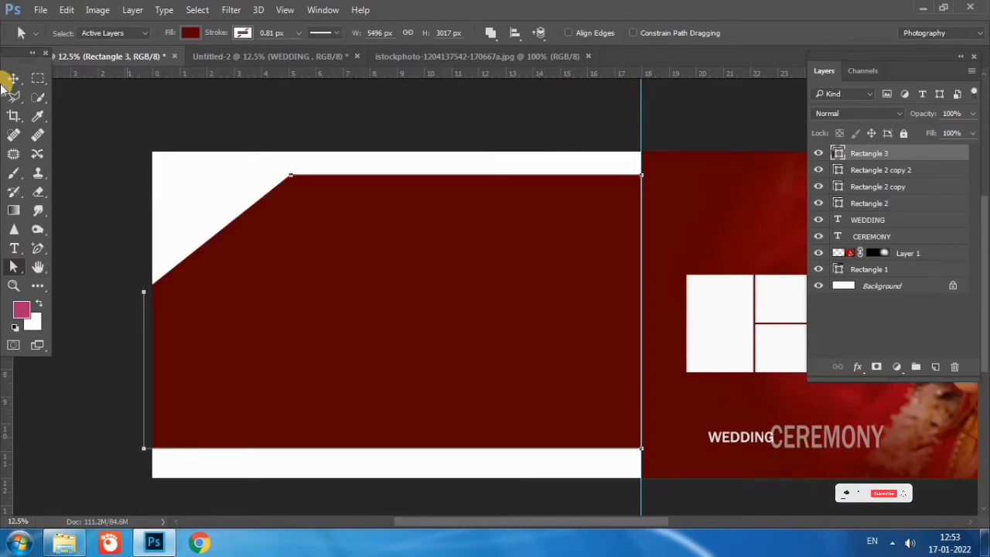
Nudge the dark red shape down and back up into place
click(13, 78)
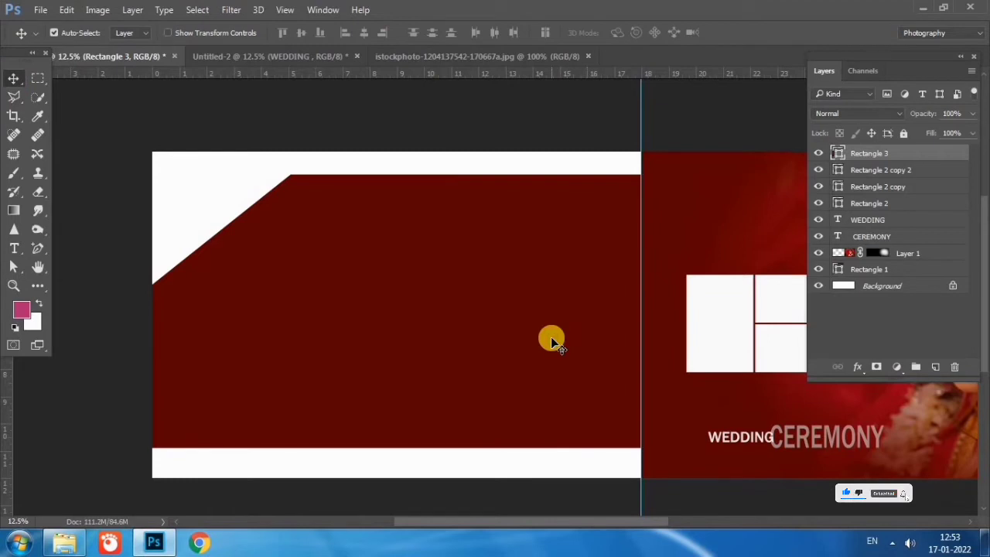
key(shift+Down)
key(shift+Down)
key(shift+Down)
key(shift+Down)
key(shift+Down)
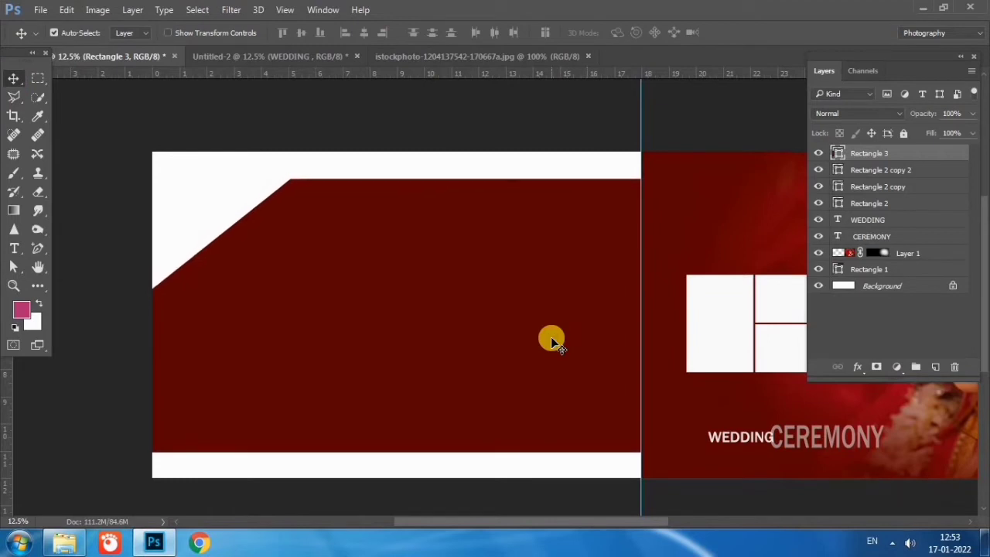
key(shift+Up)
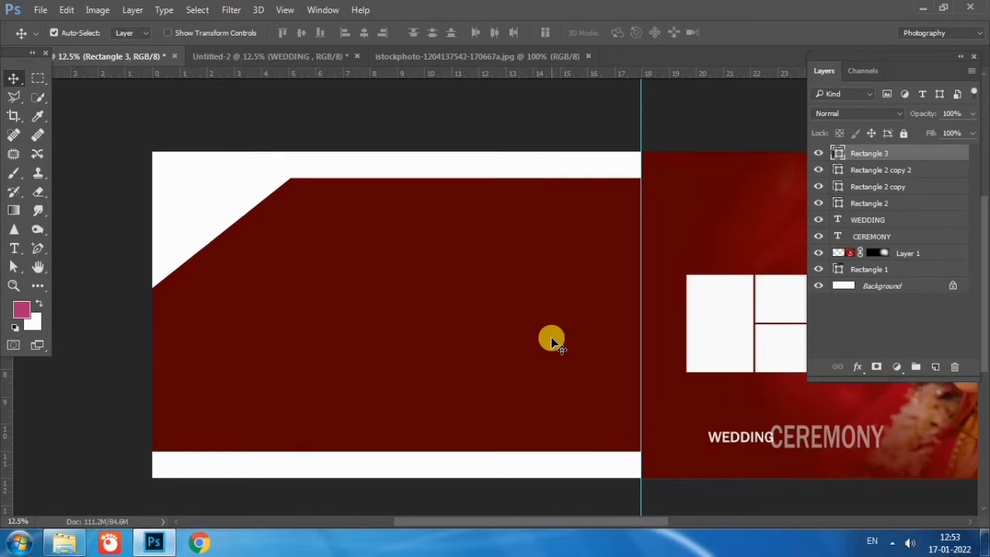
click(38, 286)
right_click(39, 286)
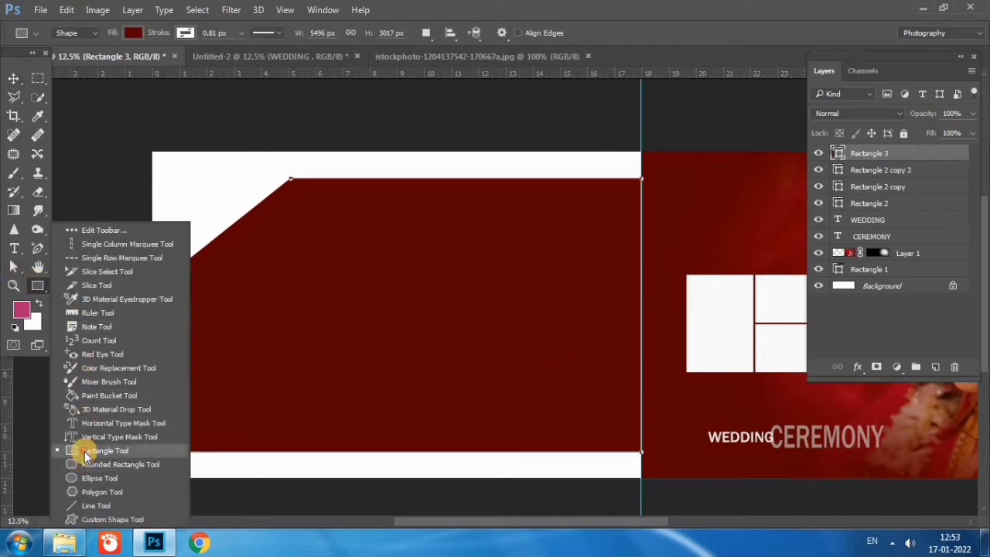
Draw a box near the red panel's left edge and fill it pure black
click(82, 451)
mouse_move(163, 245)
mouse_down()
mouse_move(331, 330)
mouse_move(322, 342)
mouse_up()
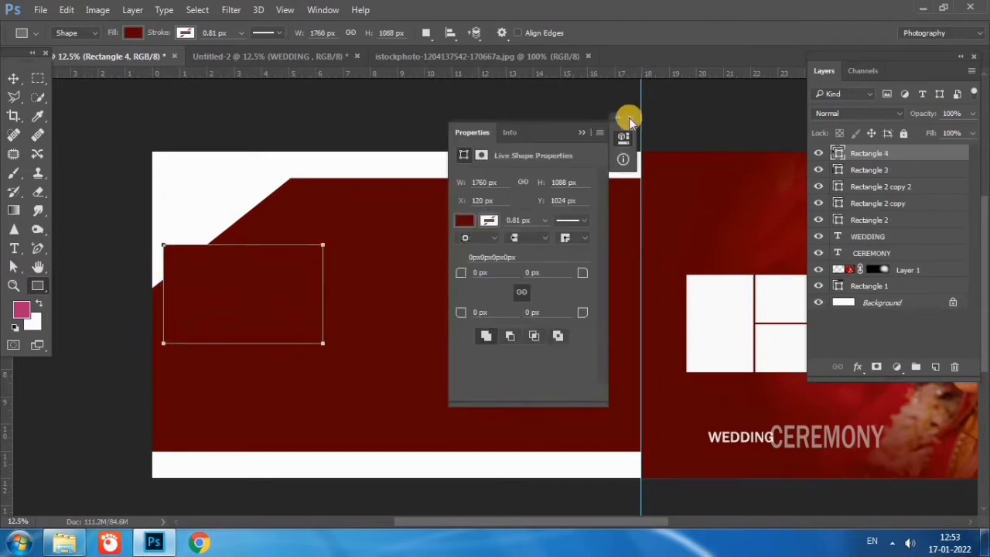
click(629, 120)
click(13, 78)
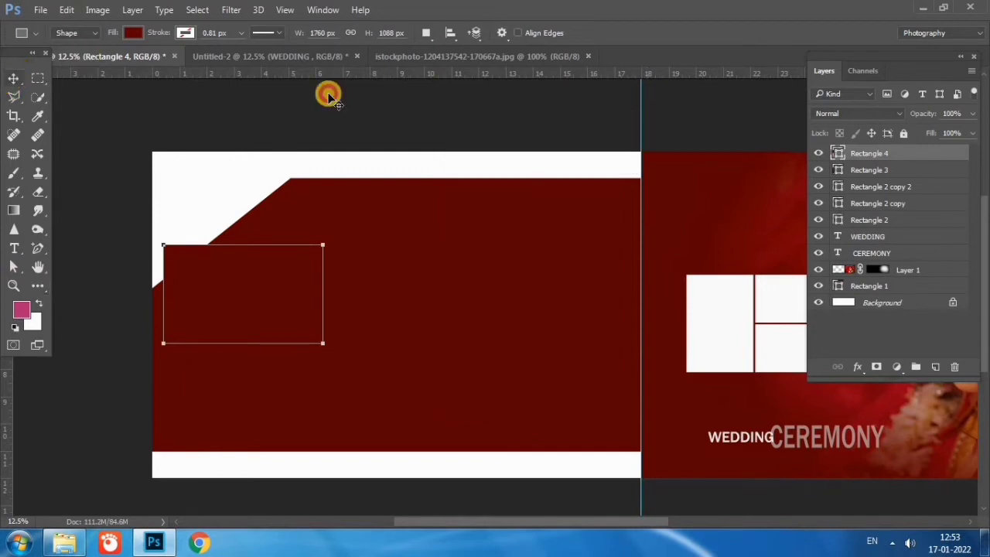
double_click(838, 153)
click(428, 236)
click(378, 276)
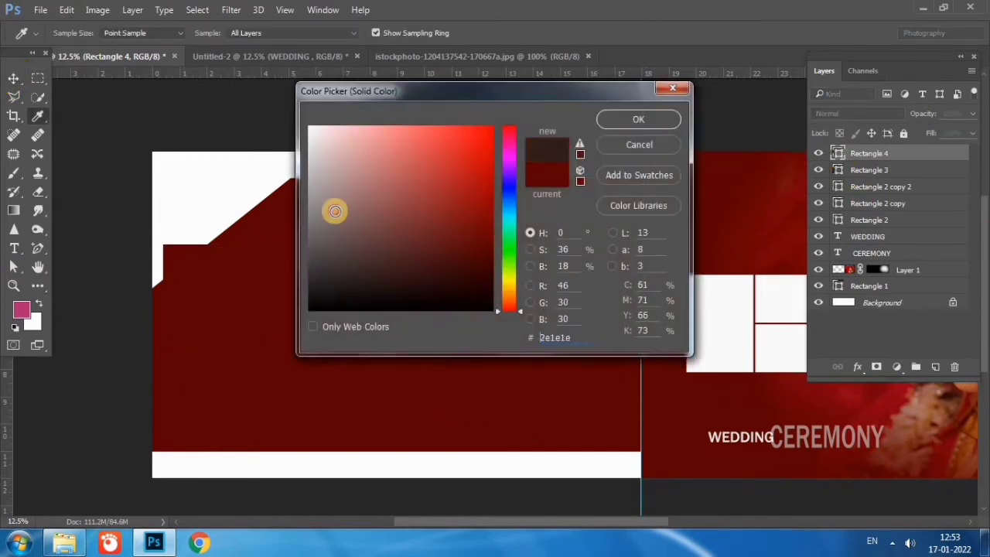
drag(334, 210, 310, 126)
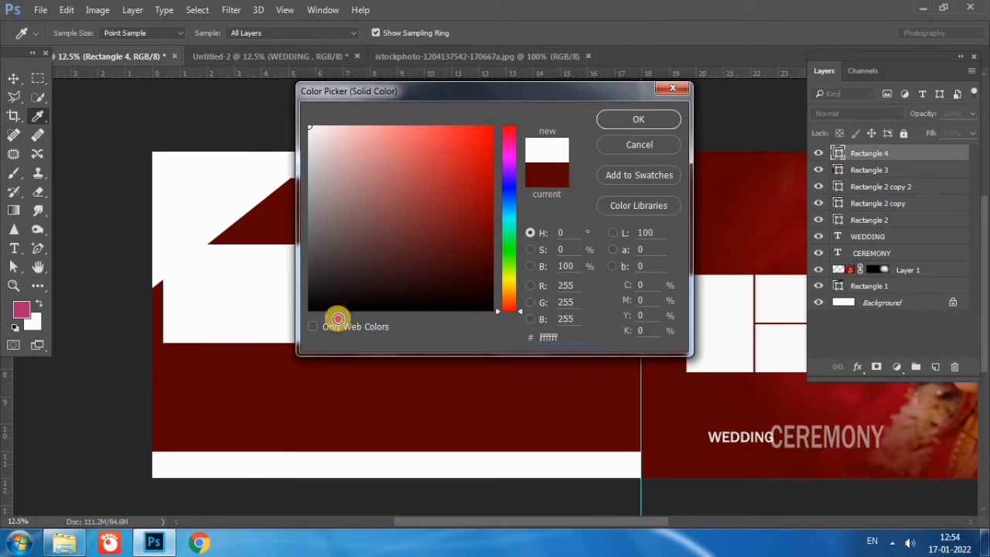
click(338, 309)
click(626, 116)
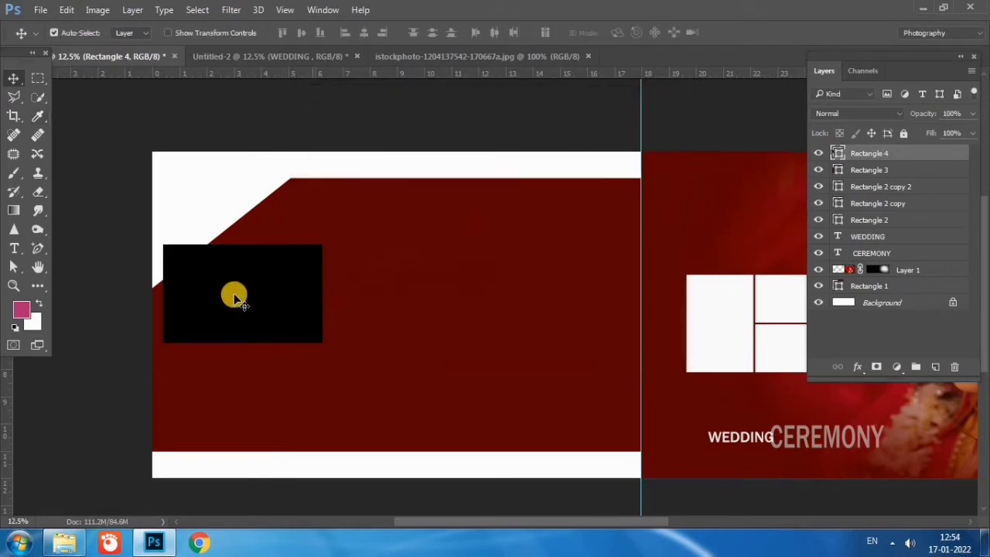
drag(235, 289, 238, 284)
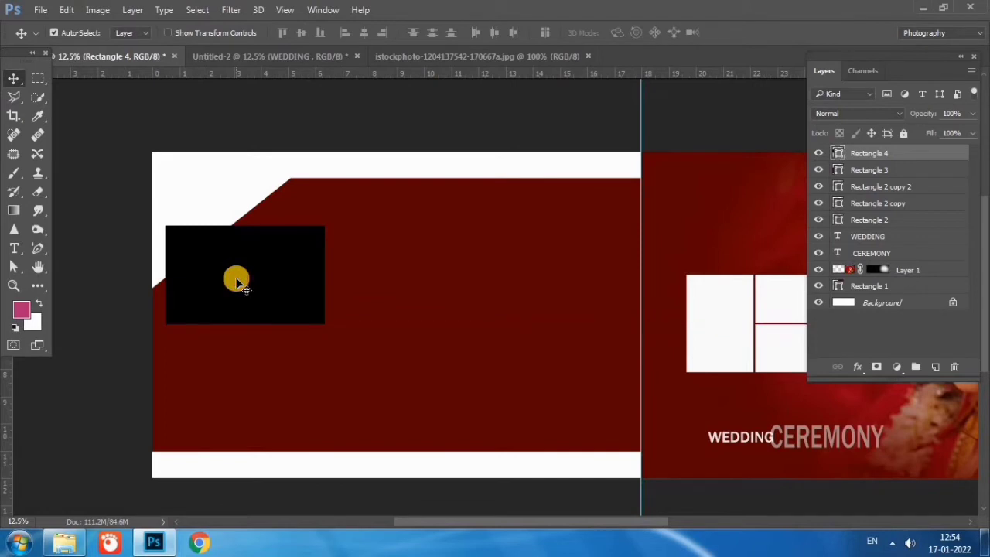
Duplicate the black box and nudge the copy down below the original
key(ctrl+j)
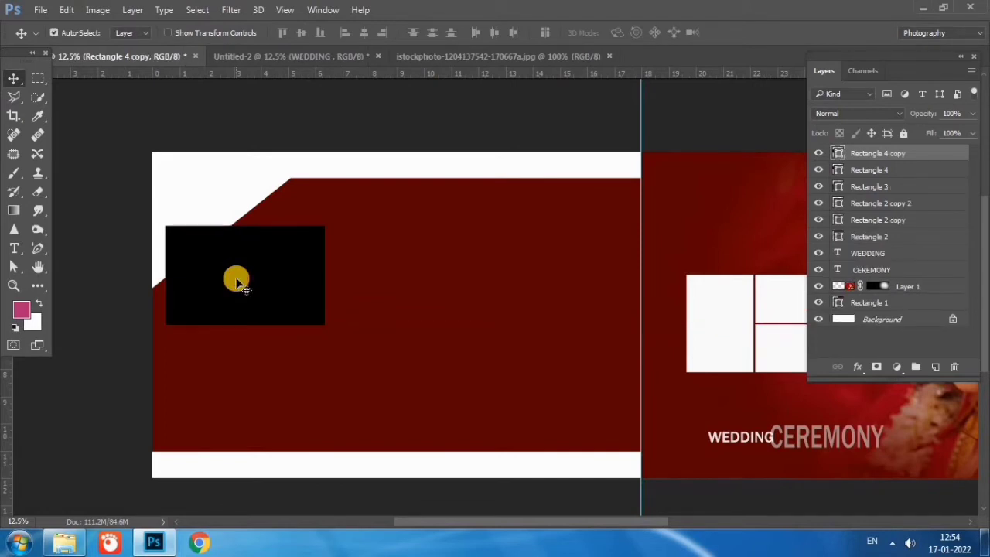
key(shift+Down)
key(shift+Down)
key(shift+Down)
key(shift+Down)
key(shift+Down)
key(shift+Down)
key(shift+Down)
key(shift+Down)
key(shift+Down)
key(shift+Down)
key(shift+Down)
key(shift+Down)
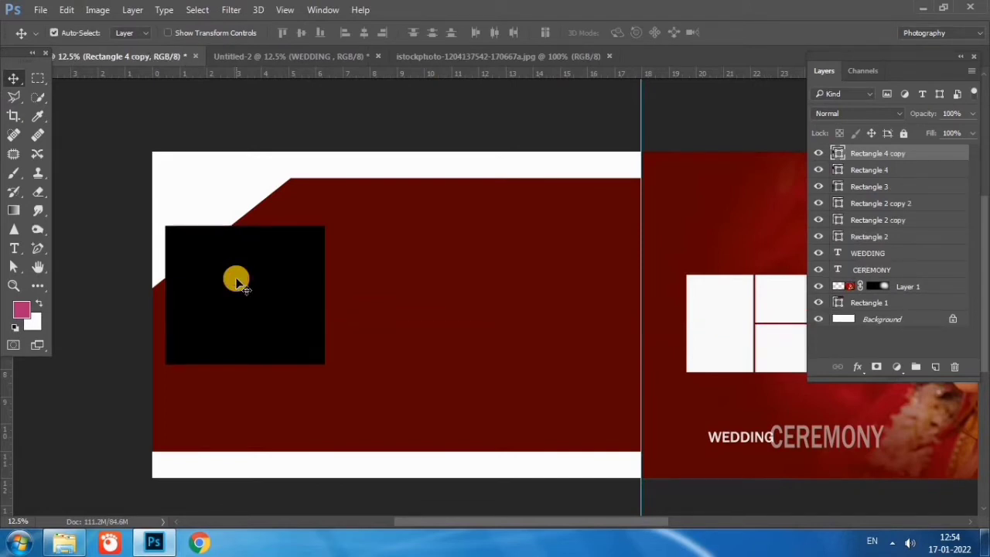
key(shift+Down)
key(shift+Down)
key(shift+Down)
key(shift+Down)
key(shift+Down)
key(shift+Down)
key(shift+Down)
key(shift+Down)
key(shift+Down)
key(shift+Down)
key(shift+Down)
key(shift+Down)
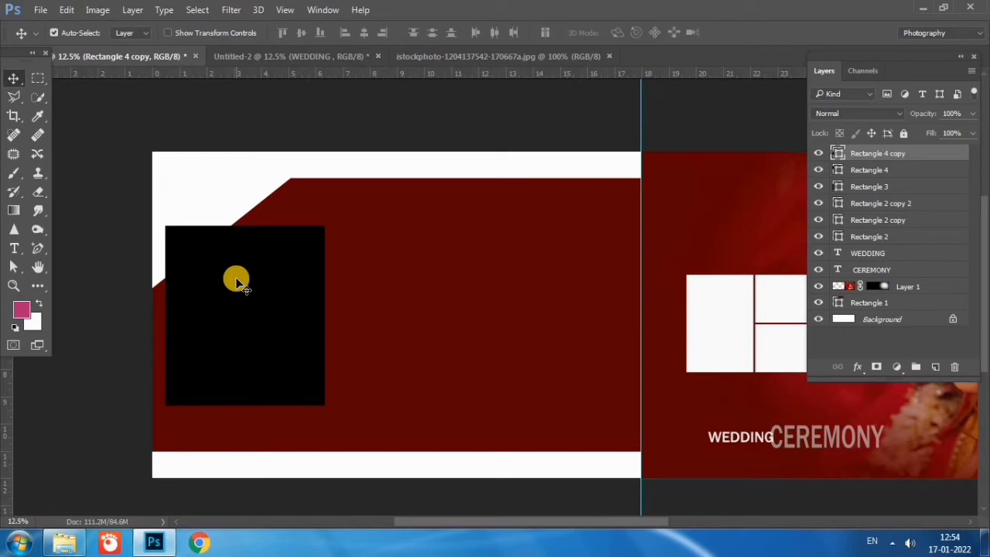
key(shift+Down)
key(shift+Down)
key(shift+Down)
key(shift+Down)
key(shift+Down)
key(shift+Down)
key(shift+Down)
key(shift+Down)
key(shift+Down)
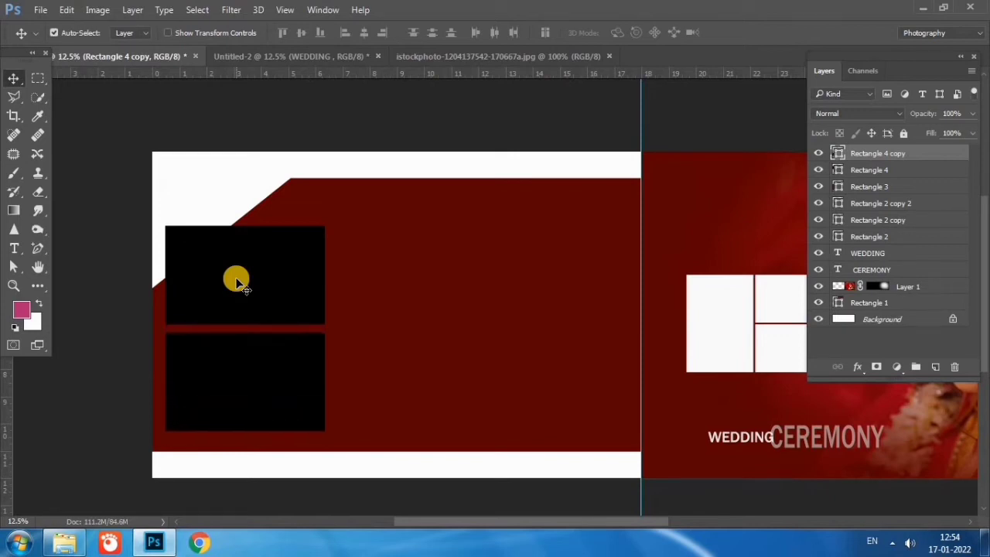
key(shift+Up)
key(shift+Up)
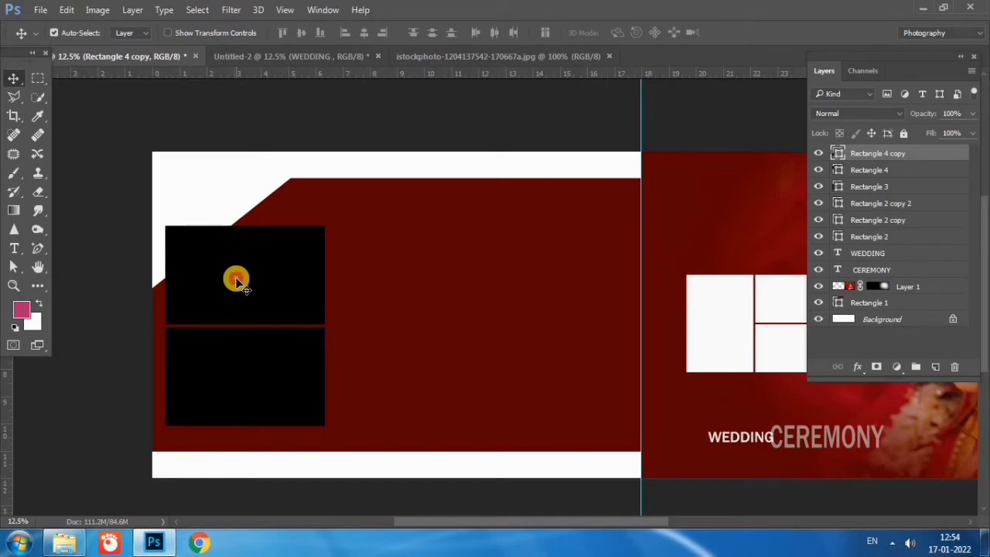
Scale both black boxes to about 95% width, 88% height and nudge them right
click(236, 280)
shift+click(246, 343)
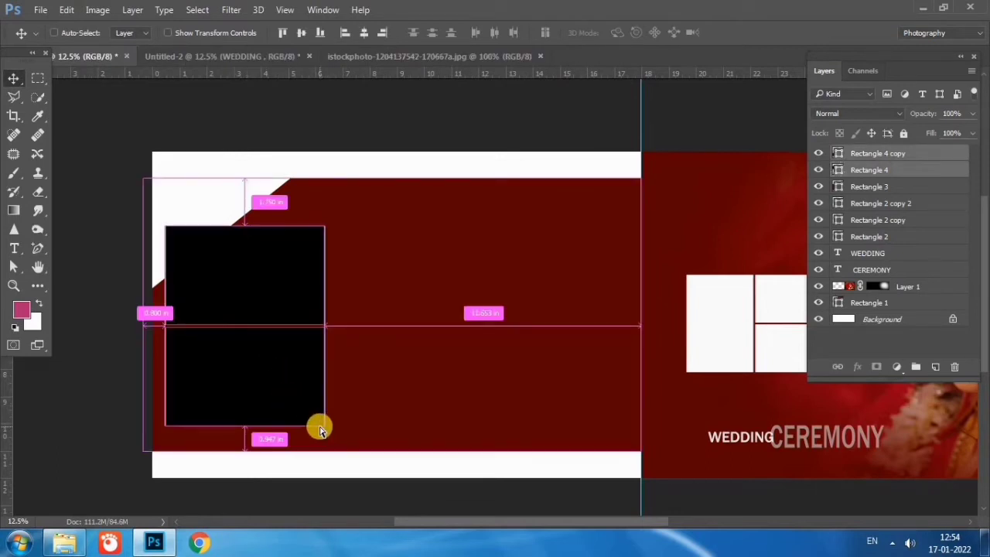
key(ctrl+t)
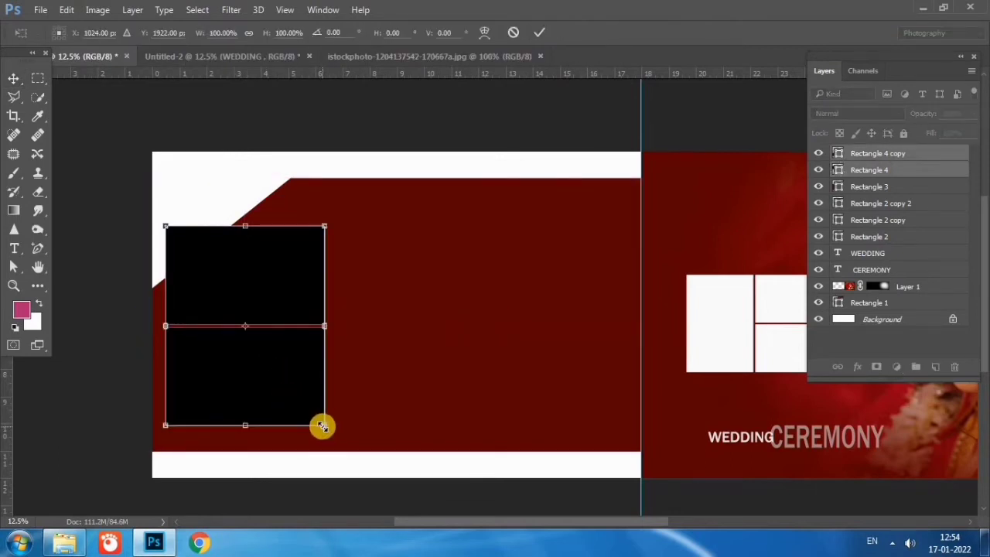
drag(322, 426, 318, 417)
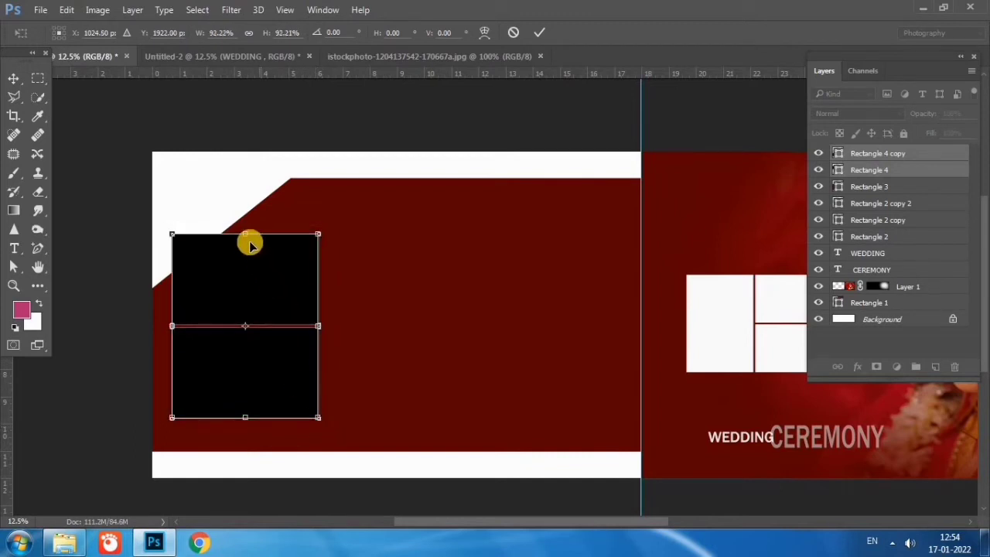
drag(245, 234, 248, 250)
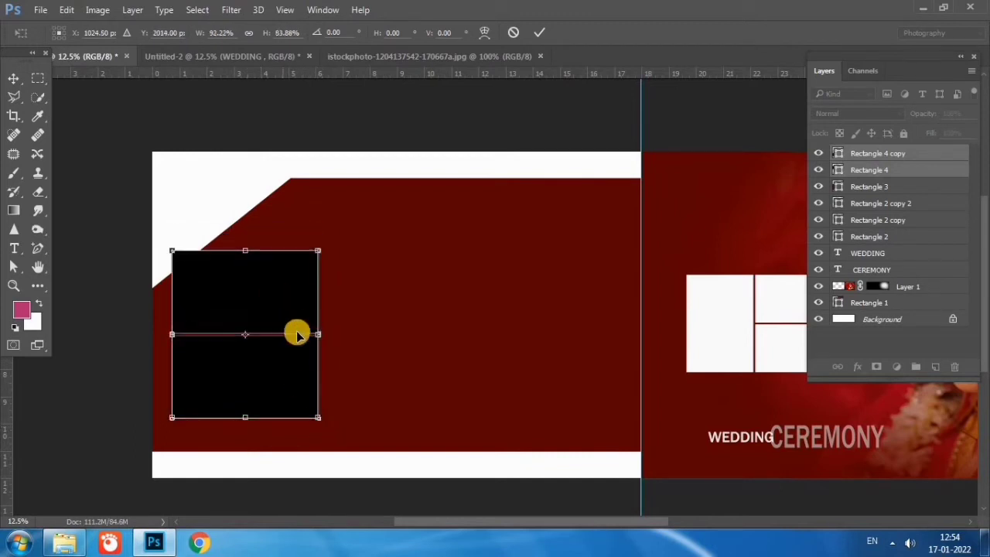
drag(319, 334, 323, 334)
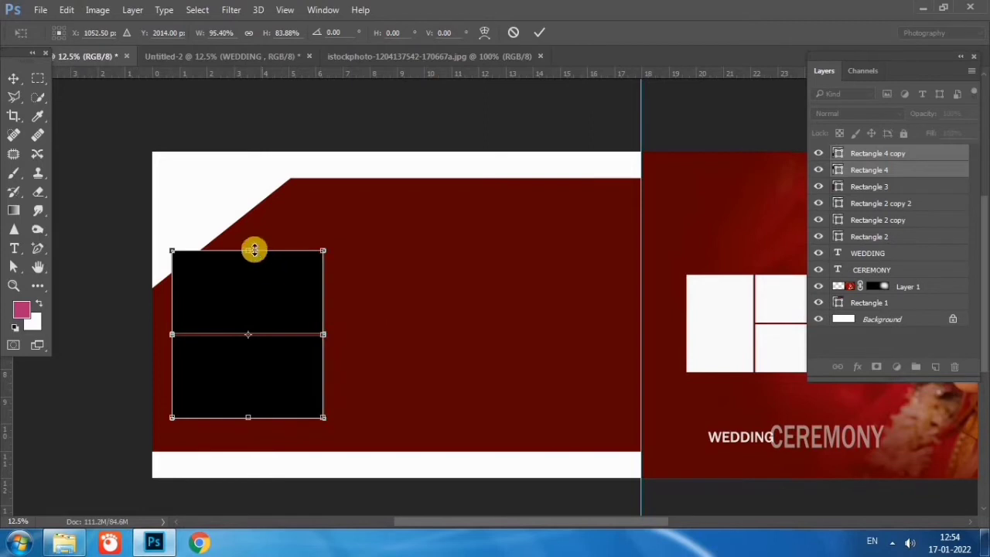
drag(248, 246, 249, 237)
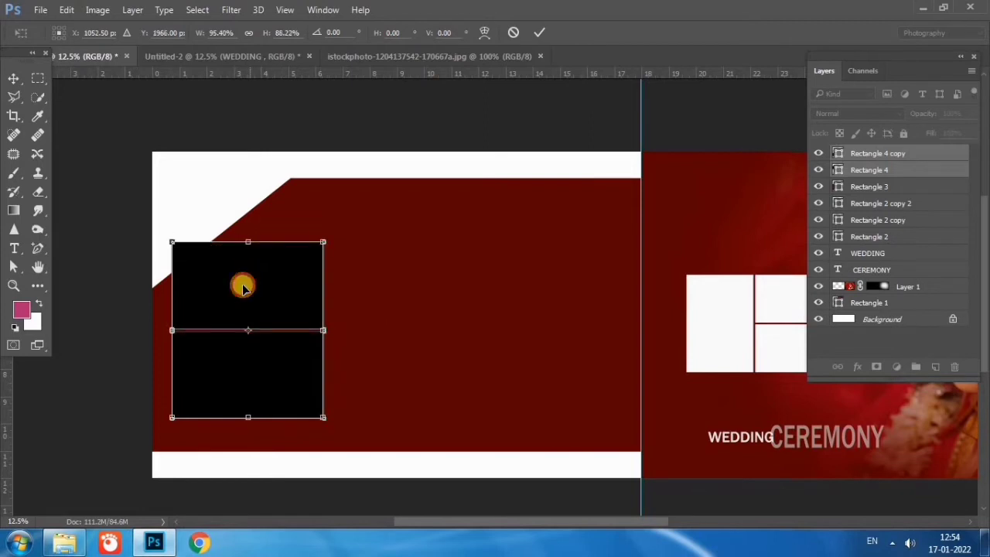
drag(239, 283, 251, 289)
key(Return)
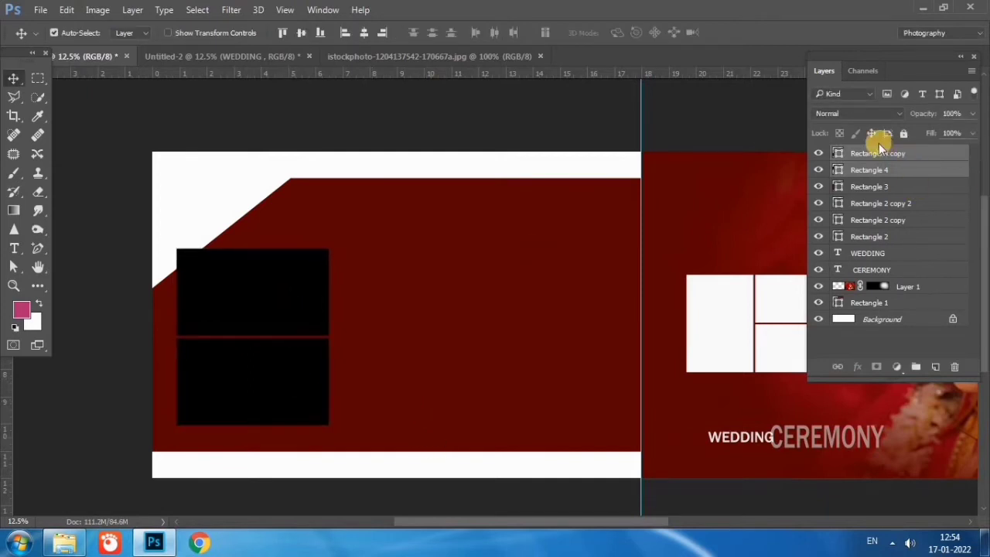
click(910, 156)
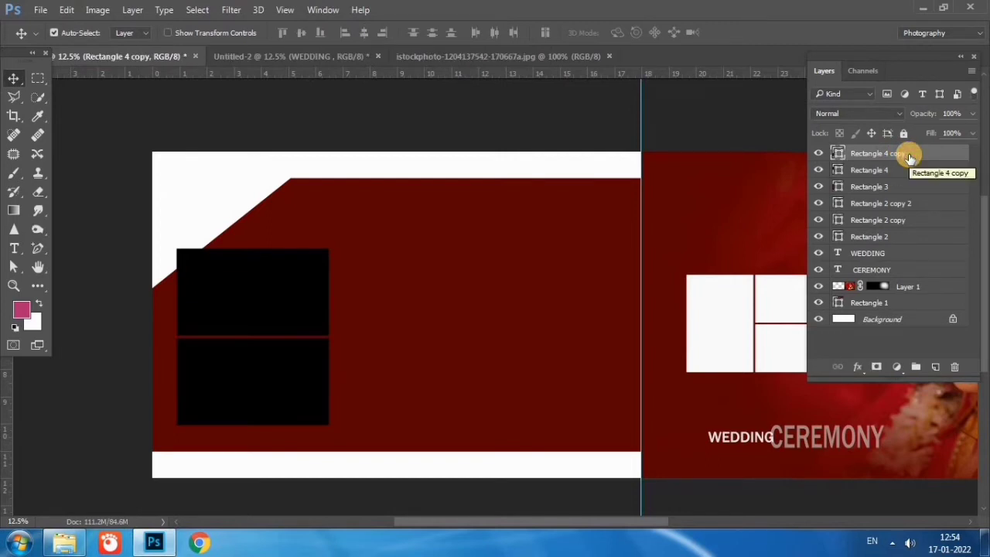
click(565, 257)
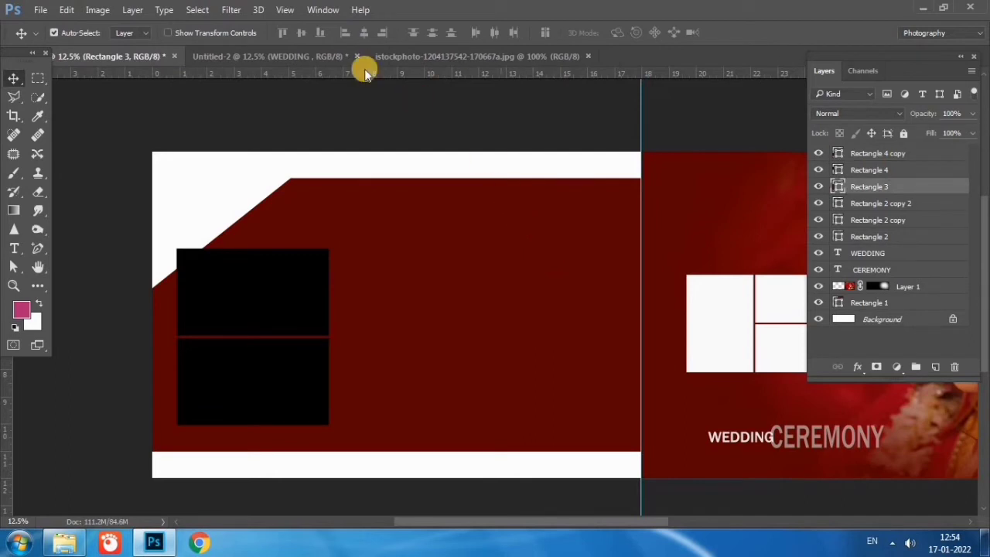
Close Untitled-2 without saving and place the feet-and-flowers photo into the banner
click(298, 59)
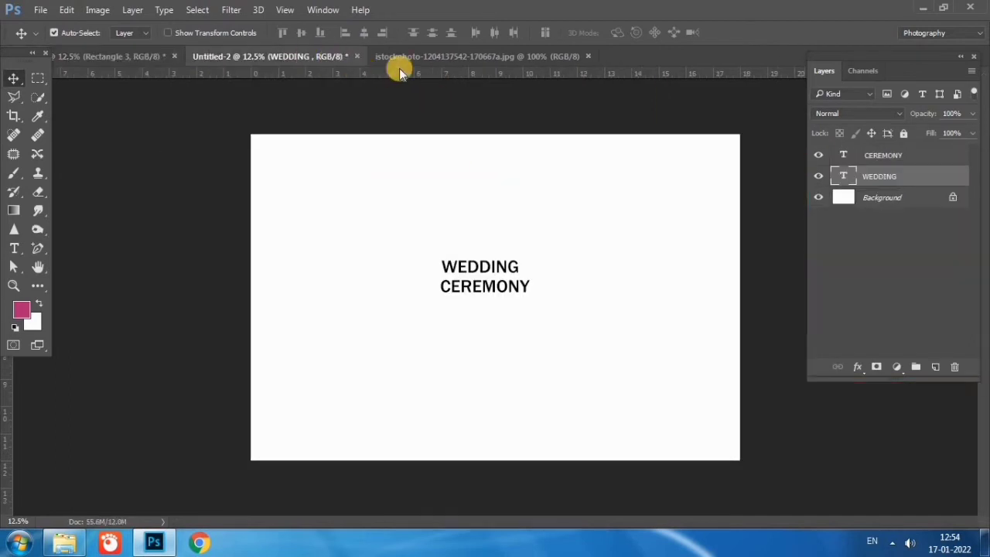
click(353, 56)
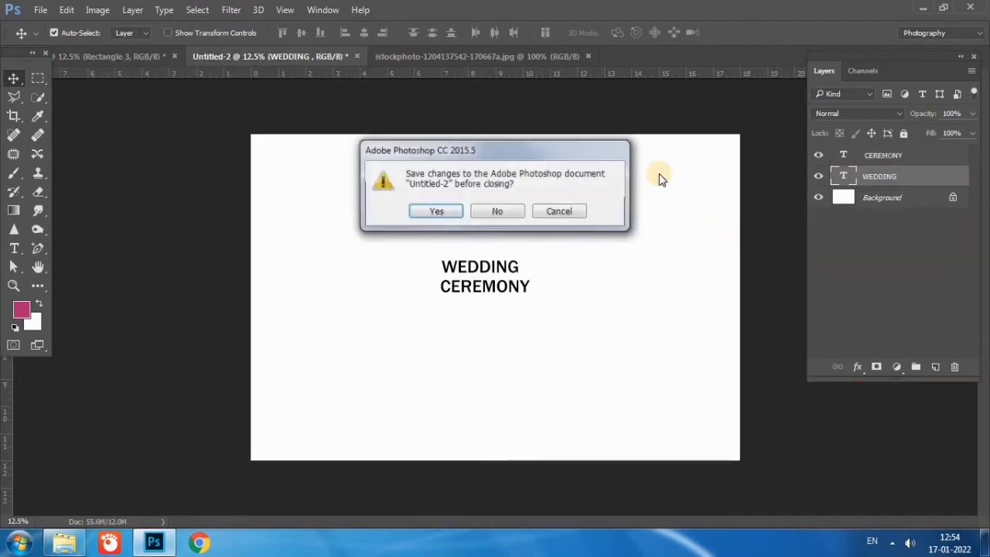
click(497, 211)
click(294, 56)
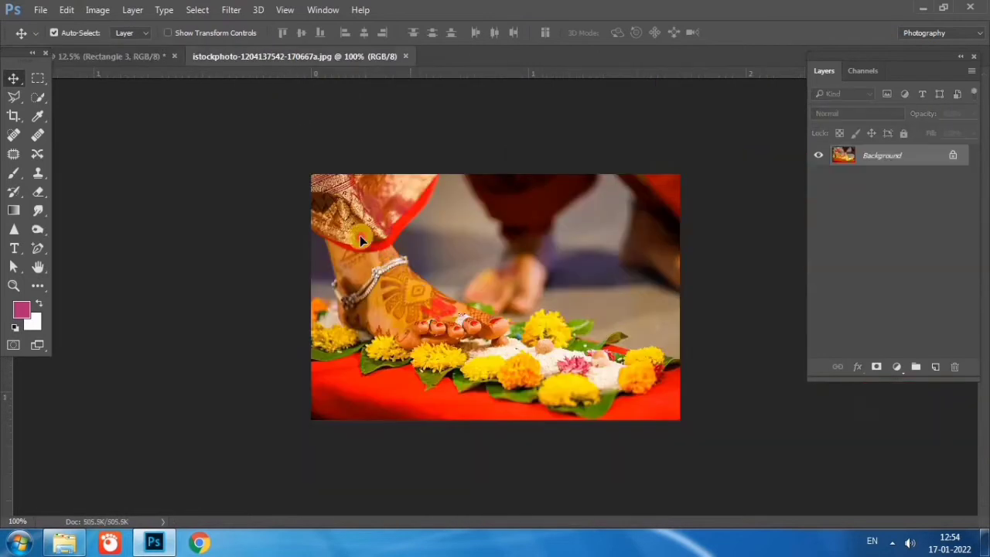
click(161, 54)
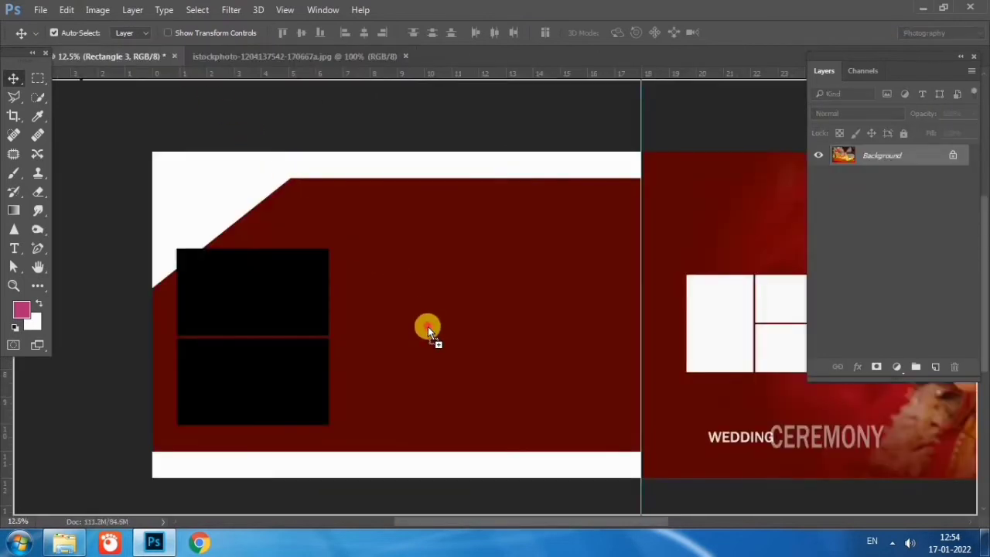
drag(427, 327, 428, 327)
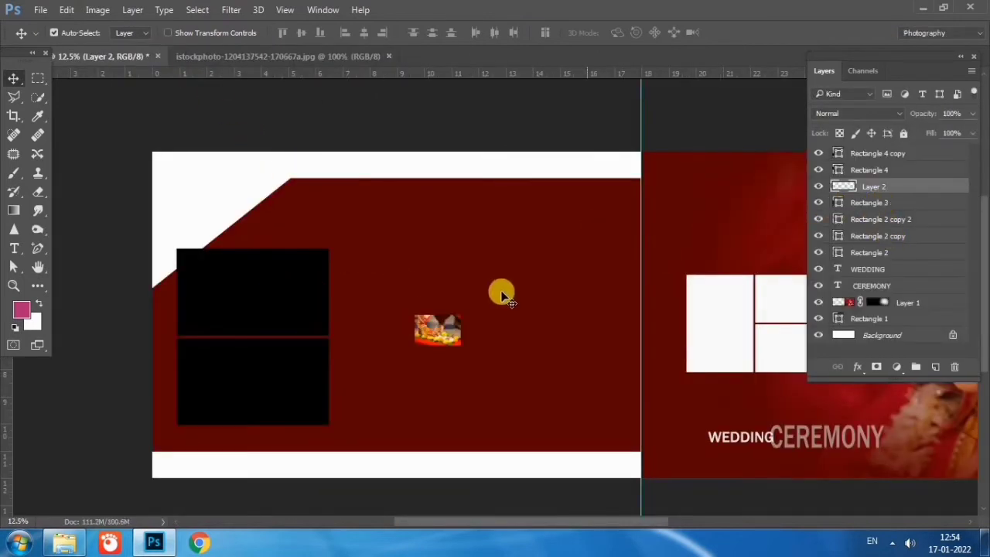
Scale the photo to cover the left half and flip it horizontally
key(ctrl+t)
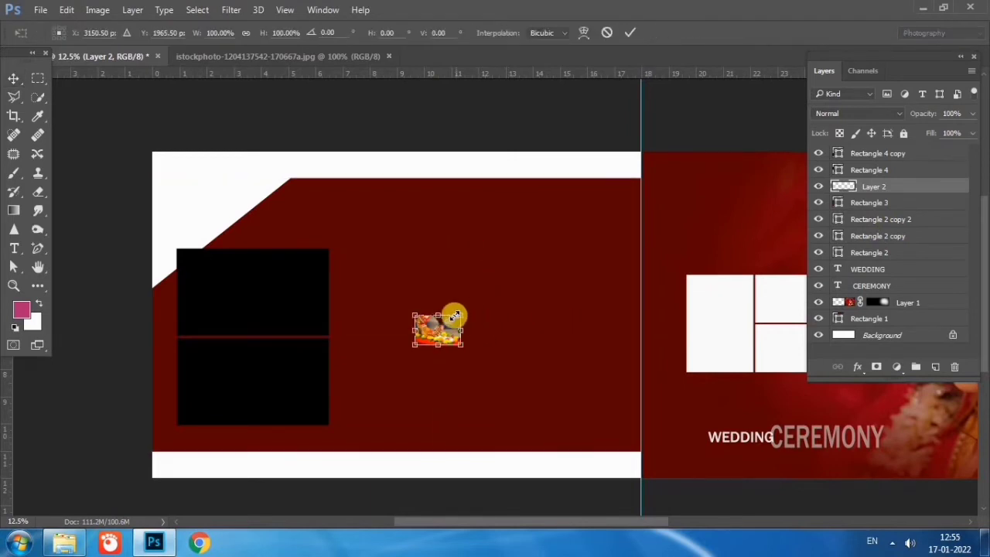
mouse_move(462, 316)
mouse_down()
mouse_move(542, 221)
mouse_move(623, 160)
mouse_move(634, 155)
mouse_move(651, 187)
mouse_up()
drag(588, 341, 559, 327)
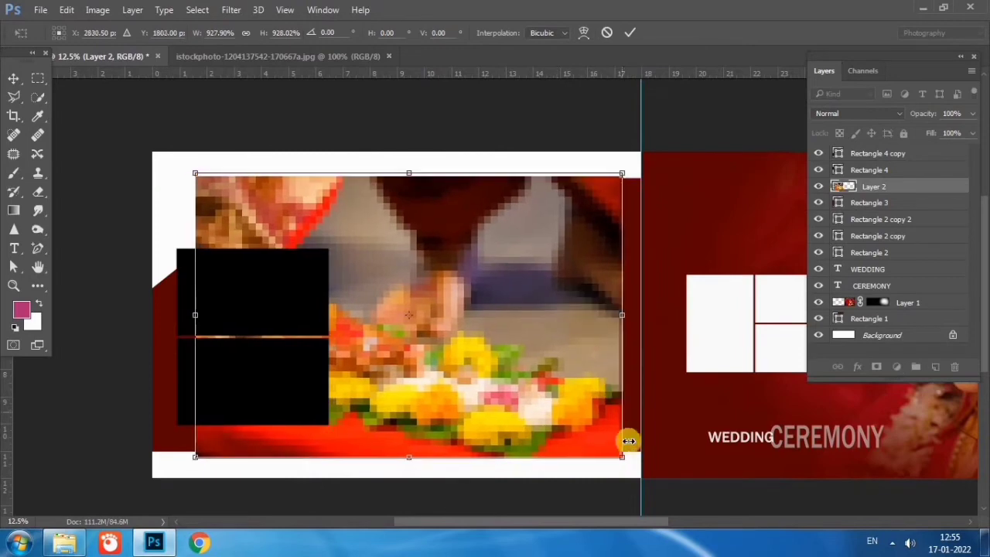
mouse_move(620, 456)
mouse_down()
mouse_move(676, 477)
mouse_move(663, 473)
mouse_up()
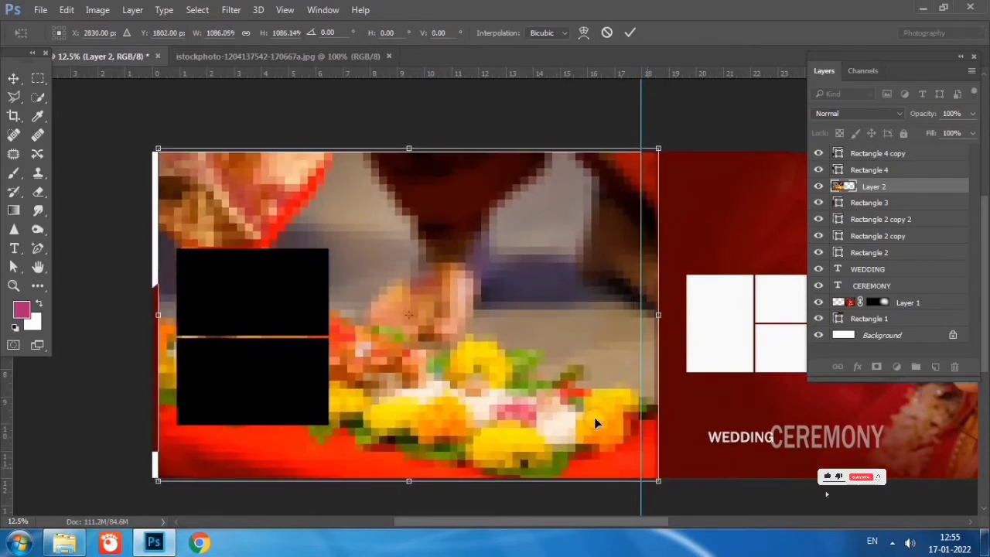
drag(592, 420, 589, 422)
right_click(589, 416)
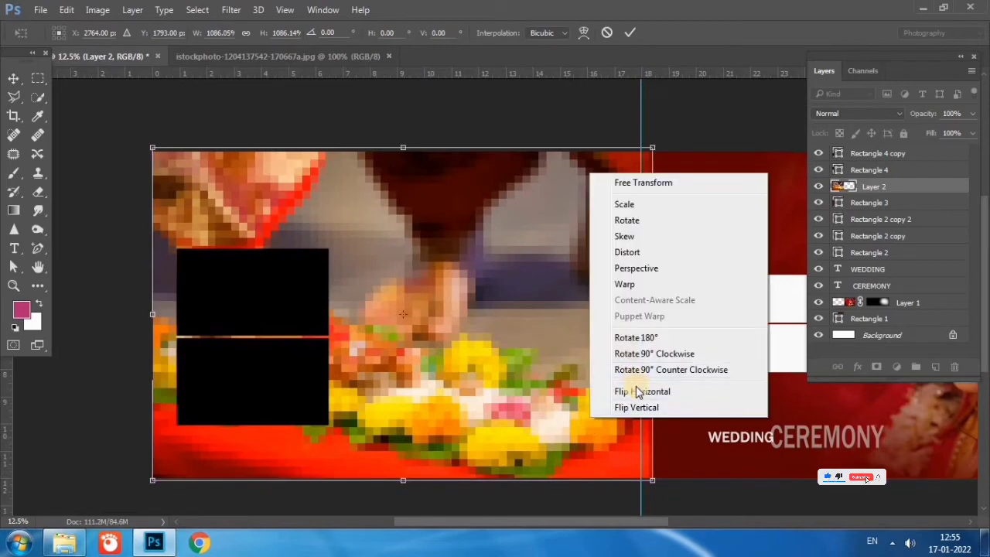
click(640, 390)
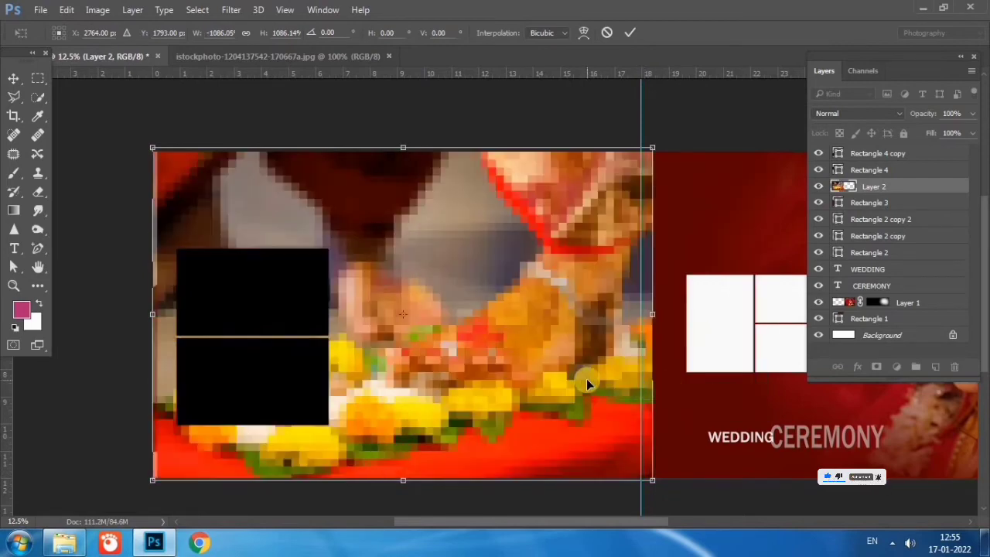
key(Return)
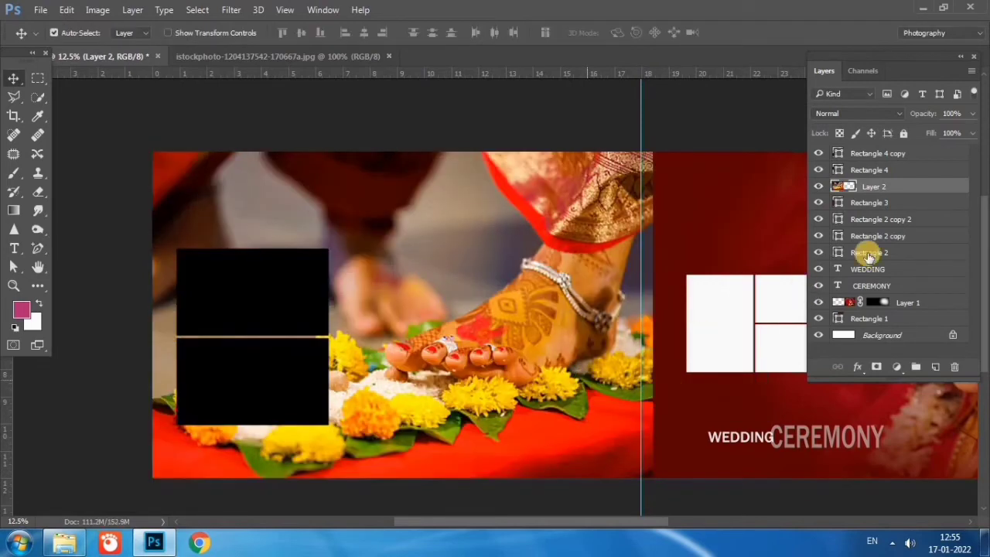
Change Rectangle 3's fill to a near-white colour
double_click(838, 201)
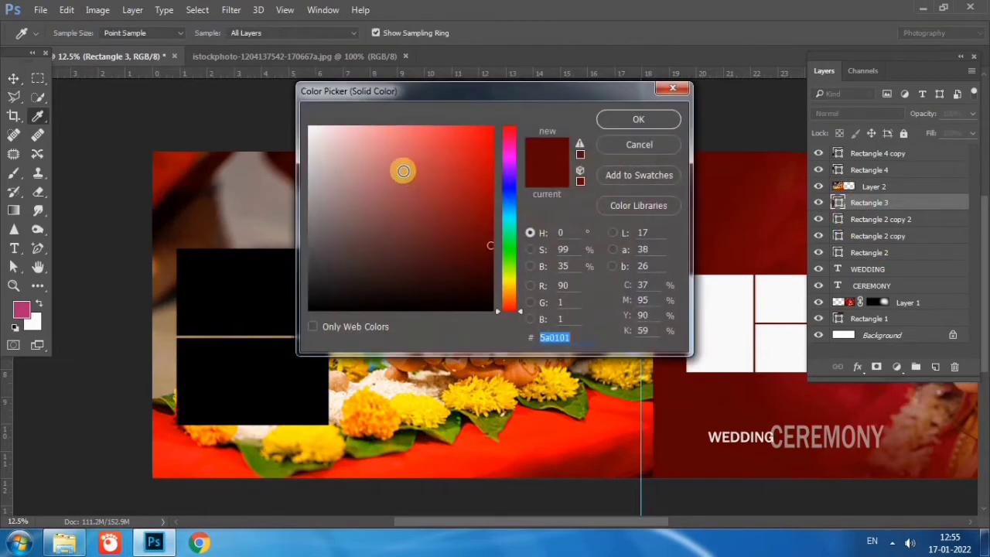
drag(402, 171, 251, 108)
click(637, 118)
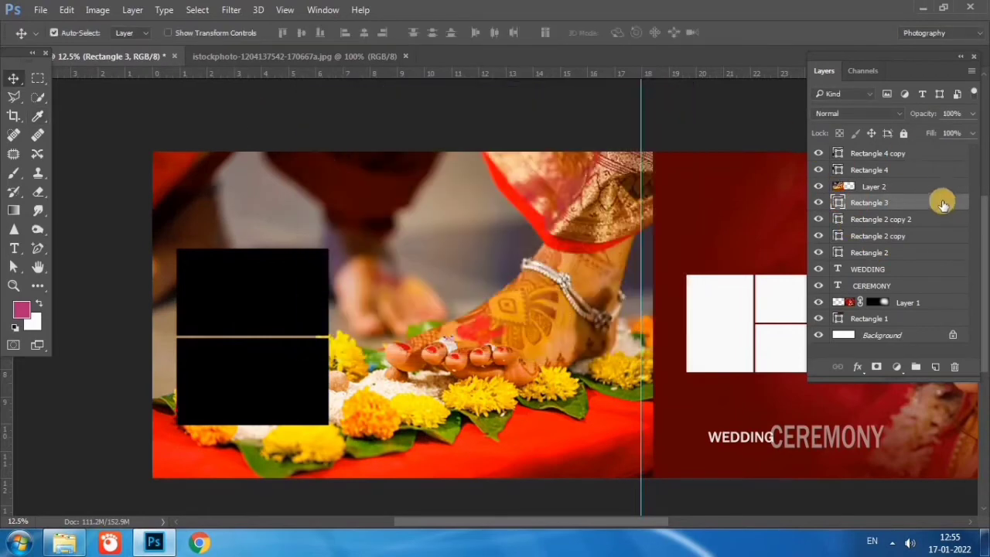
Clip Layer 2 into Rectangle 3, reposition it, and lower its opacity to 57%
click(920, 185)
right_click(920, 186)
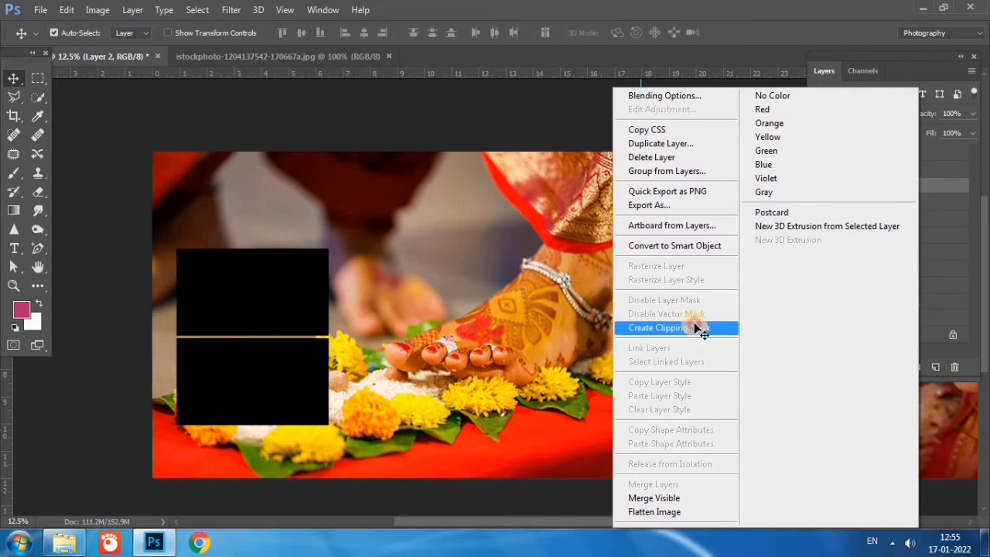
click(698, 323)
mouse_move(541, 314)
mouse_down()
mouse_move(533, 317)
mouse_move(589, 318)
mouse_up()
click(584, 317)
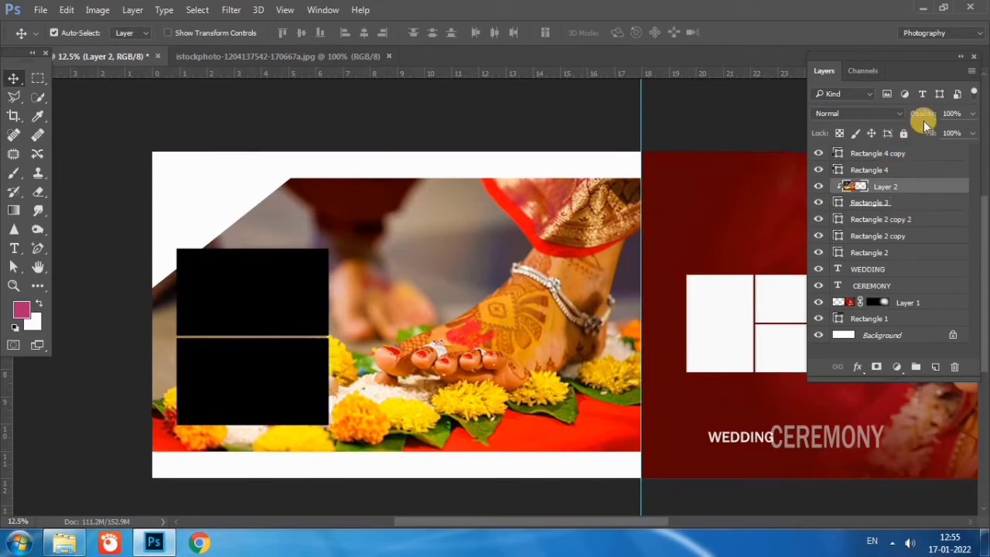
mouse_move(918, 114)
mouse_down()
mouse_move(884, 113)
mouse_move(896, 114)
mouse_up()
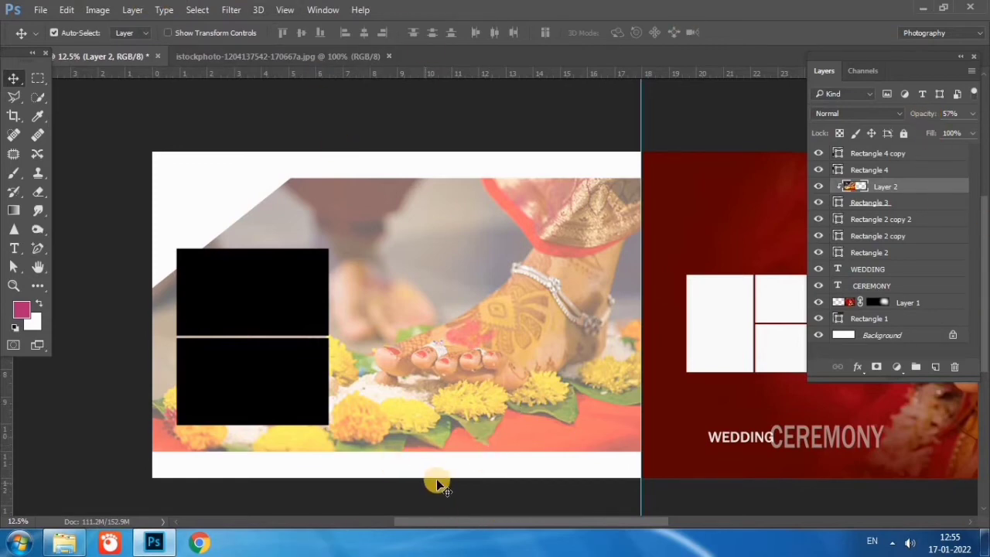
mouse_move(464, 521)
mouse_down()
mouse_move(567, 524)
mouse_move(497, 523)
mouse_move(445, 541)
mouse_up()
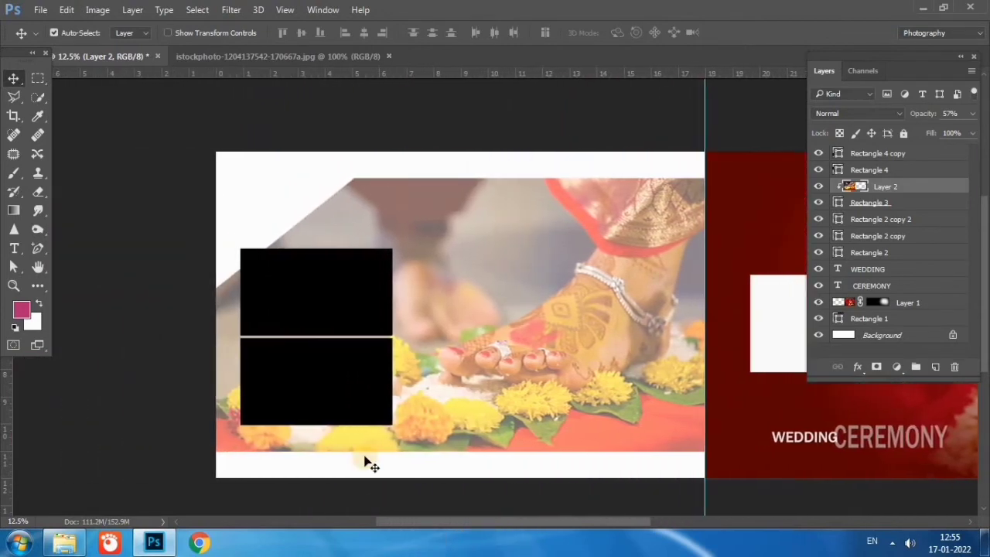
click(901, 153)
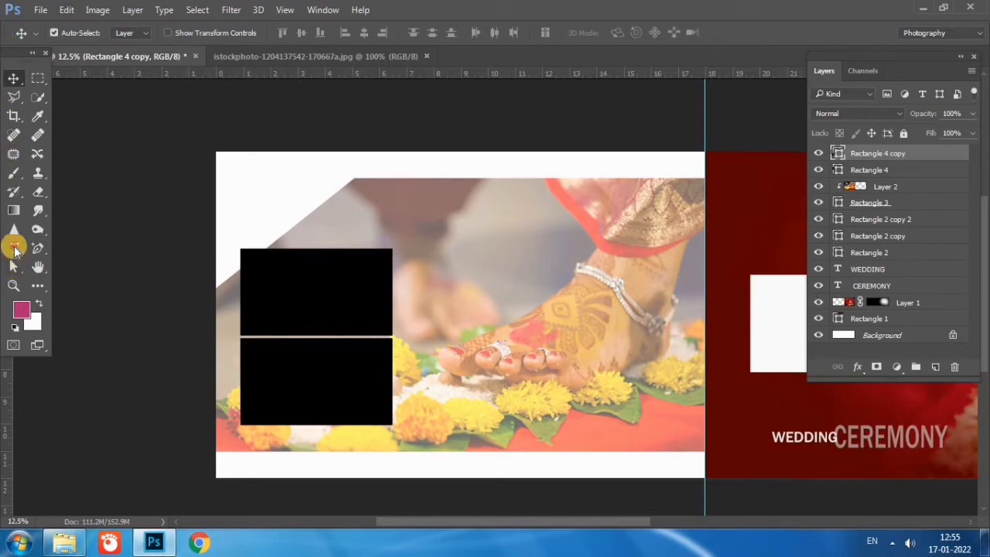
Add a text line, colour it black (000000), and move it to the photo's top centre
click(14, 247)
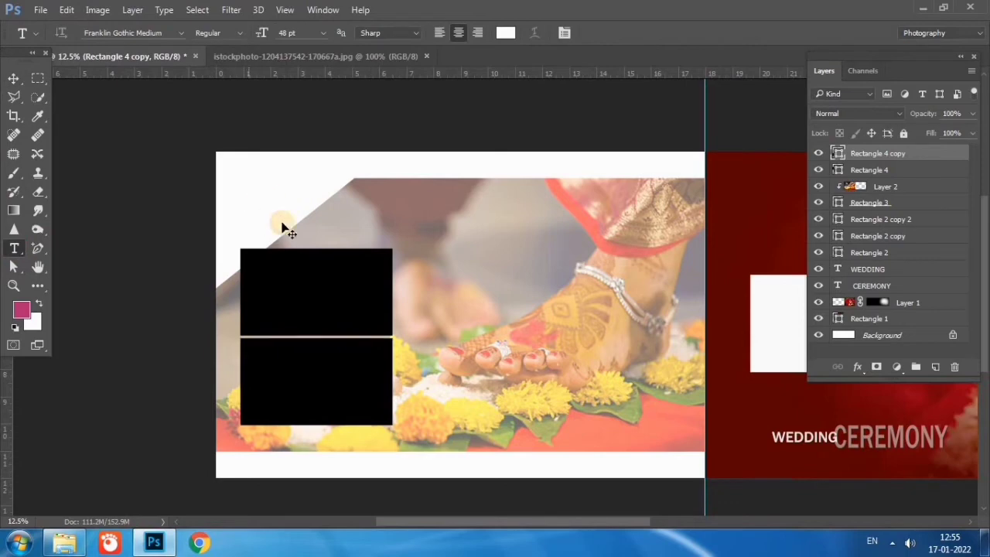
click(248, 183)
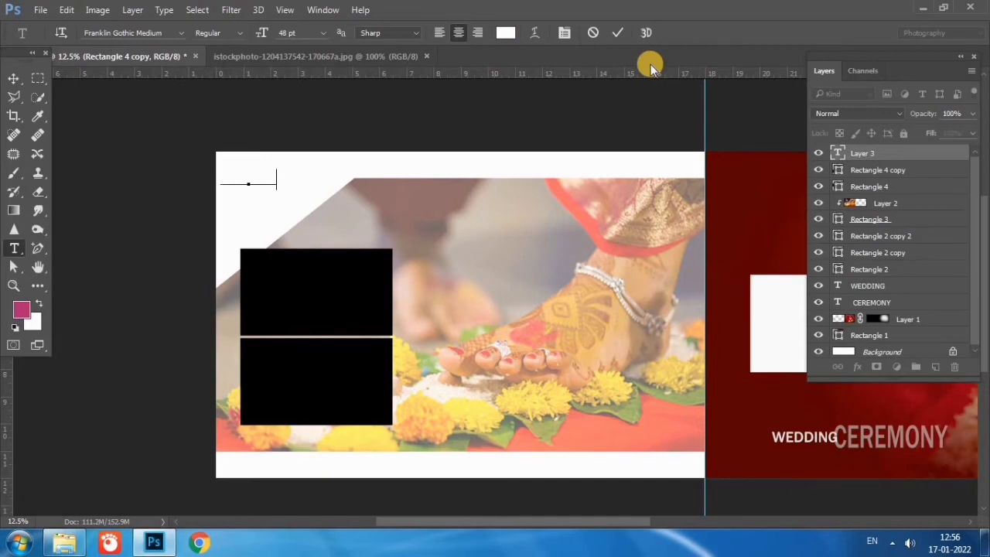
click(13, 79)
double_click(838, 153)
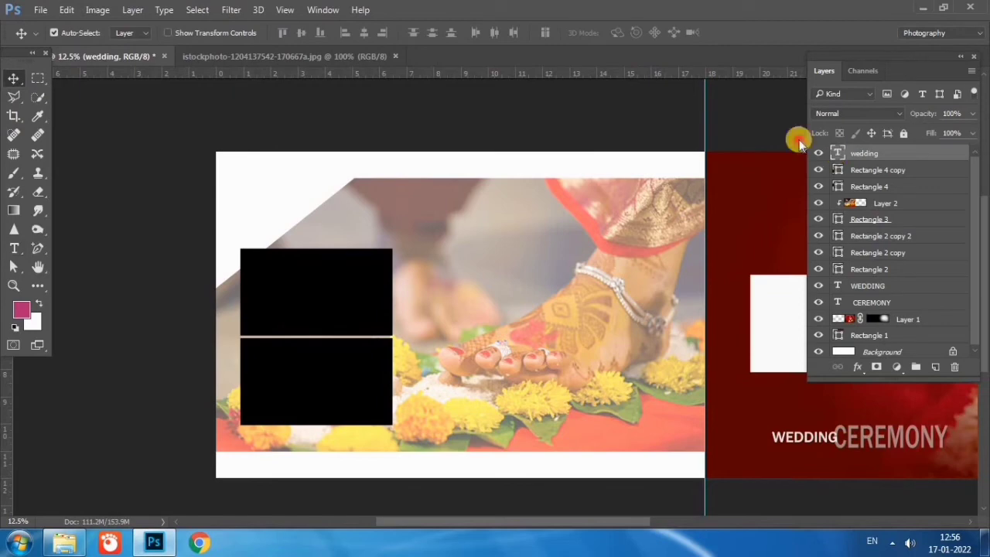
click(506, 33)
text(000000)
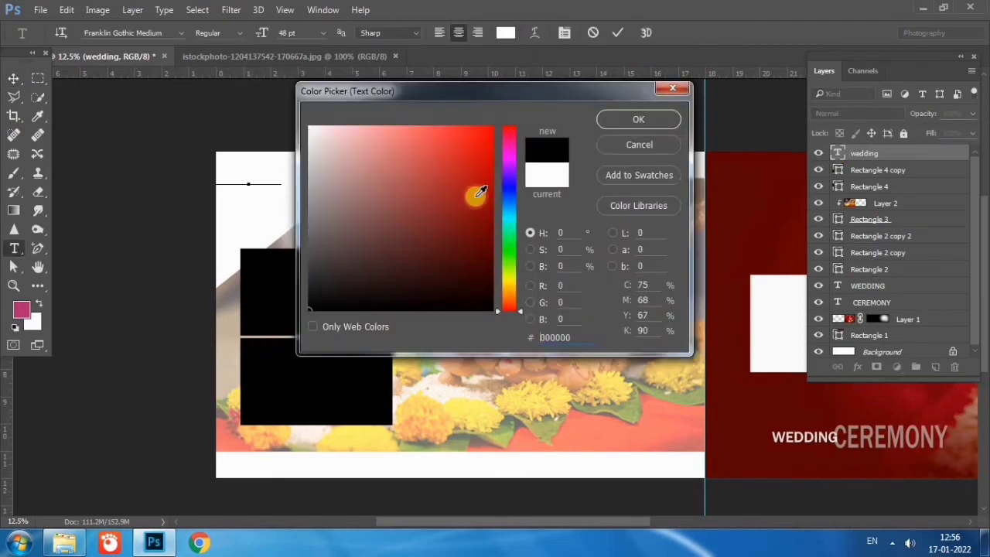
key(Return)
click(13, 78)
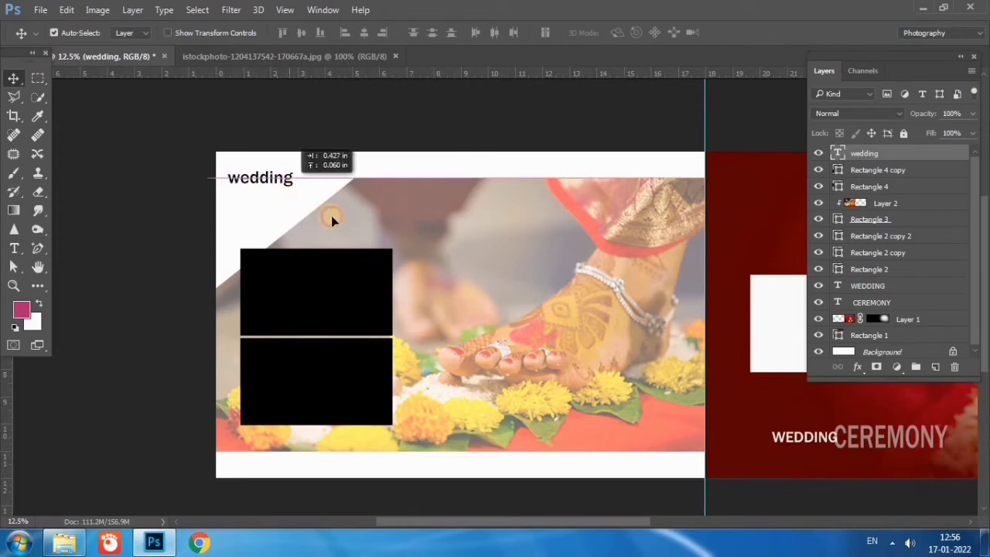
drag(280, 188, 346, 219)
mouse_move(580, 206)
mouse_down()
mouse_move(571, 213)
mouse_move(656, 211)
mouse_move(500, 186)
mouse_move(400, 224)
mouse_move(394, 164)
mouse_move(394, 213)
mouse_move(332, 204)
mouse_move(348, 211)
mouse_move(455, 199)
mouse_up()
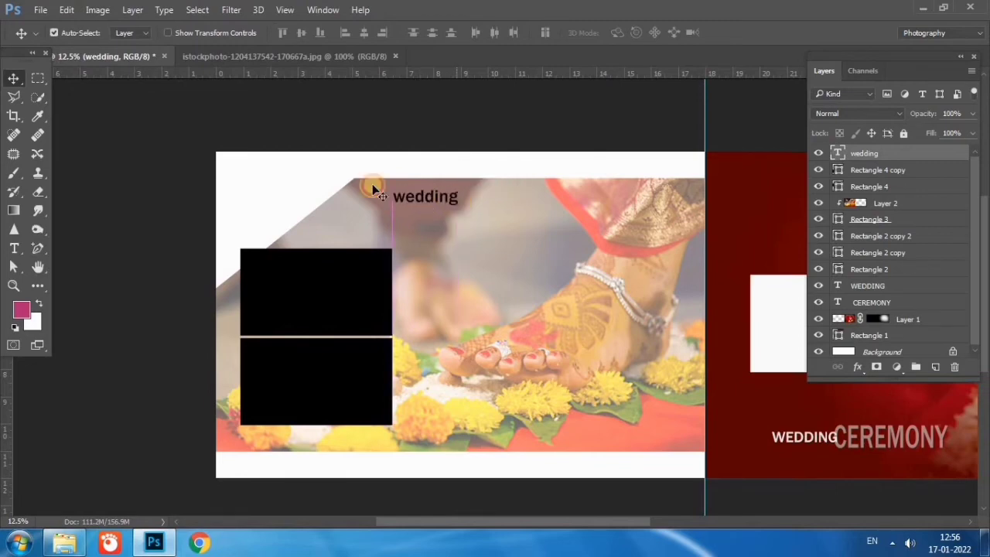
Replace the lowercase text with the word WEDDING
double_click(837, 153)
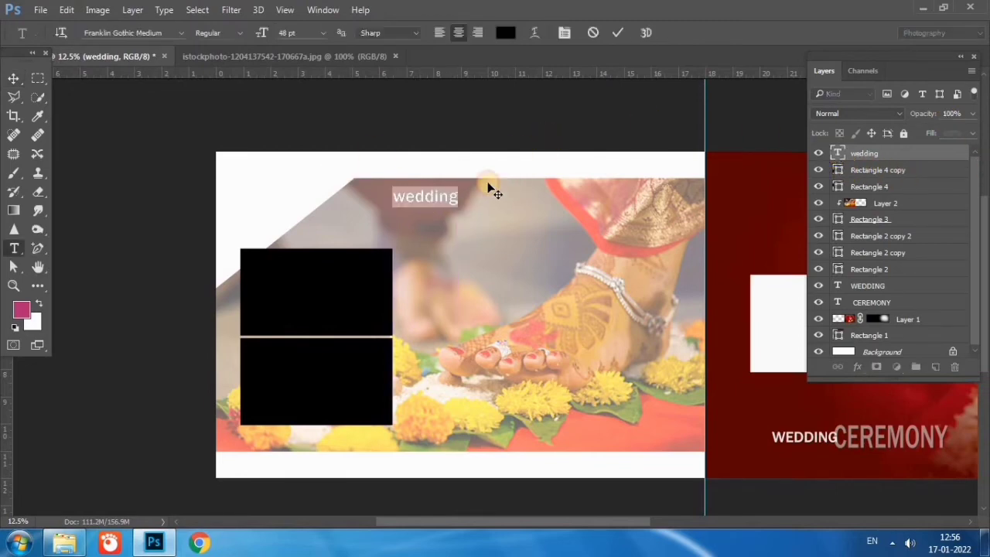
click(395, 197)
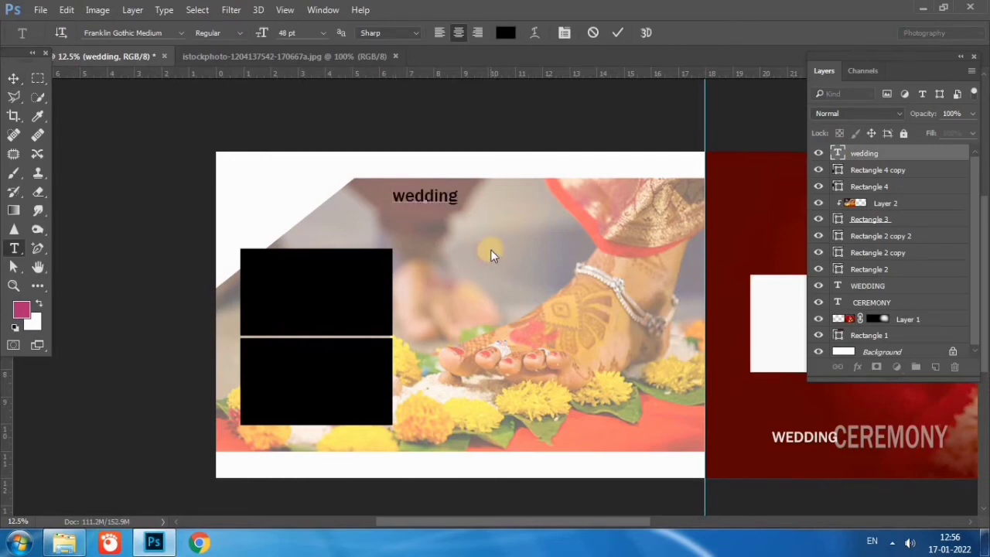
key(BackSpace)
key(ctrl+a)
key(BackSpace)
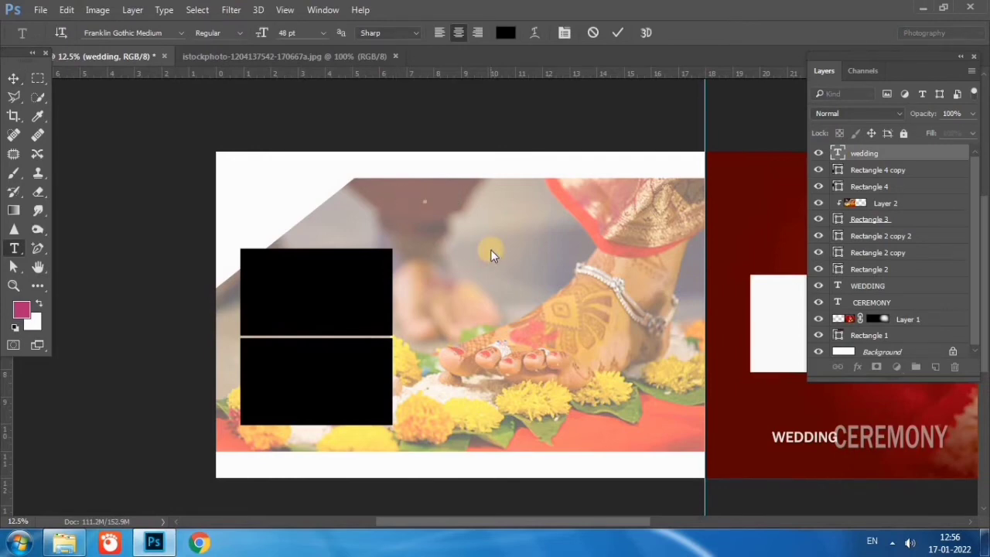
text(WE)
text(DD)
text(ING)
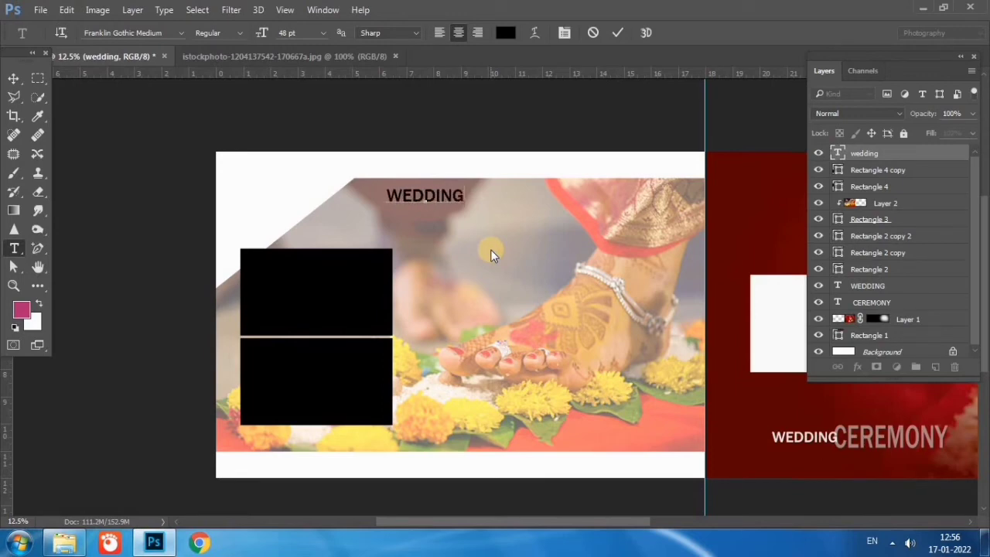
click(13, 79)
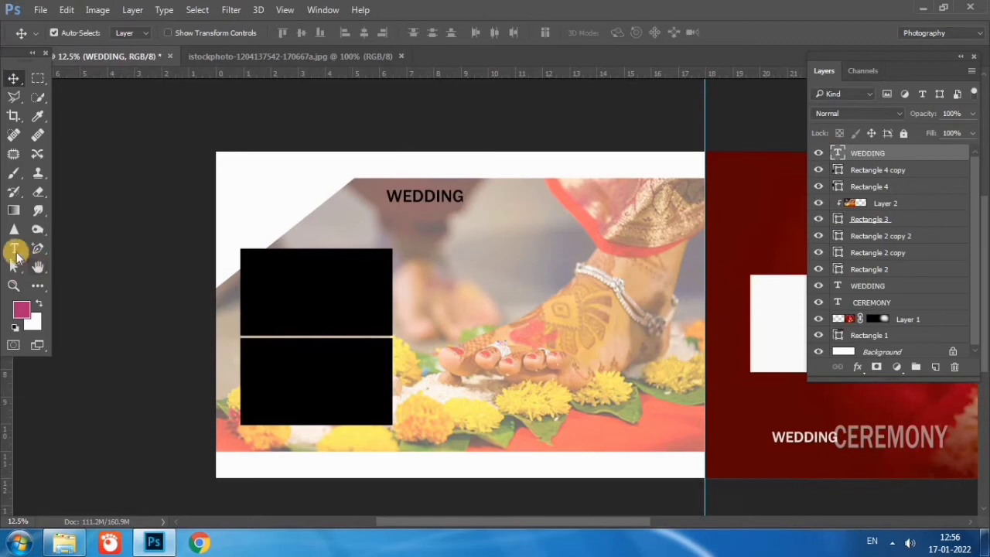
Add a MOMENTS text line just under the WEDDING heading
click(13, 249)
click(381, 211)
text(MO)
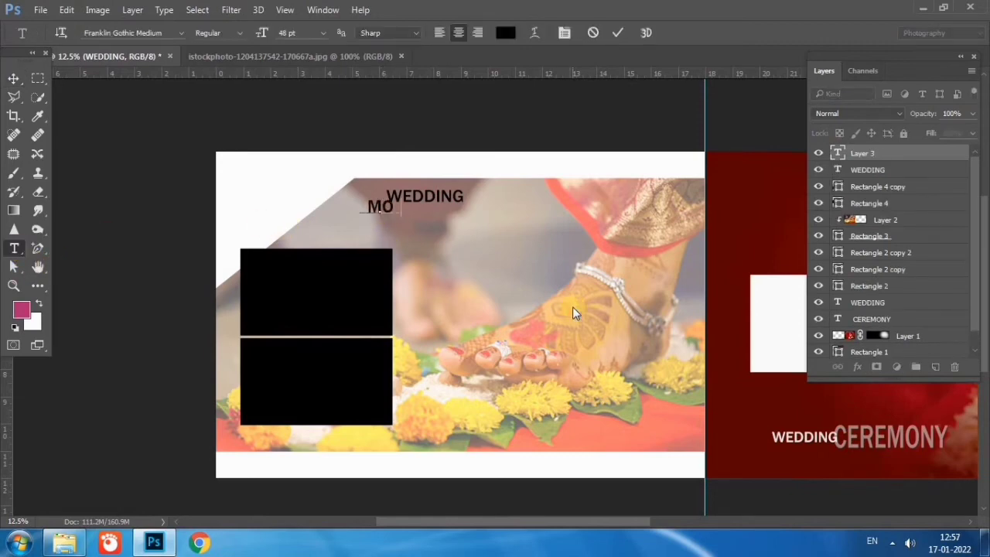
text(MENTS)
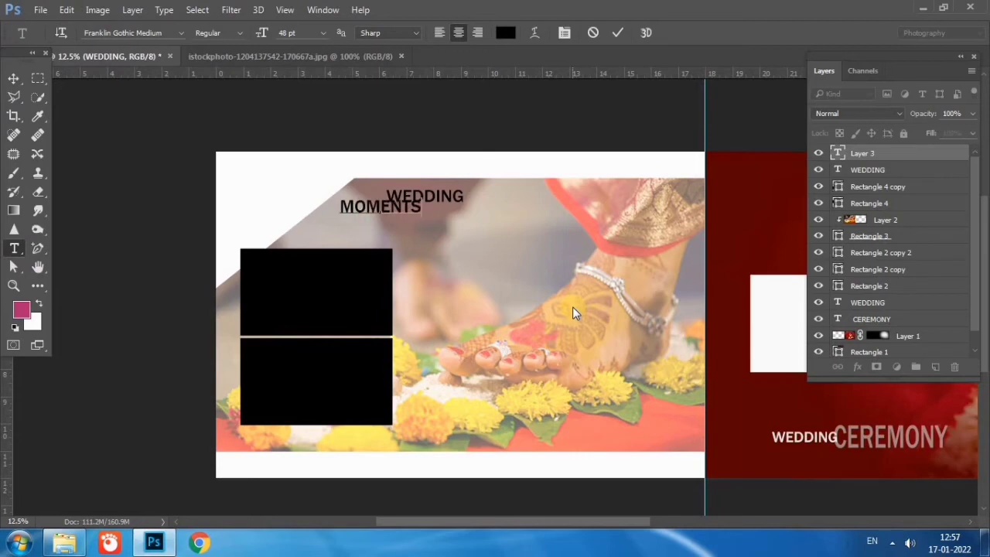
click(14, 78)
Make MOMENTS 18 pt, place it right of WEDDING, and start a new line beneath
double_click(838, 152)
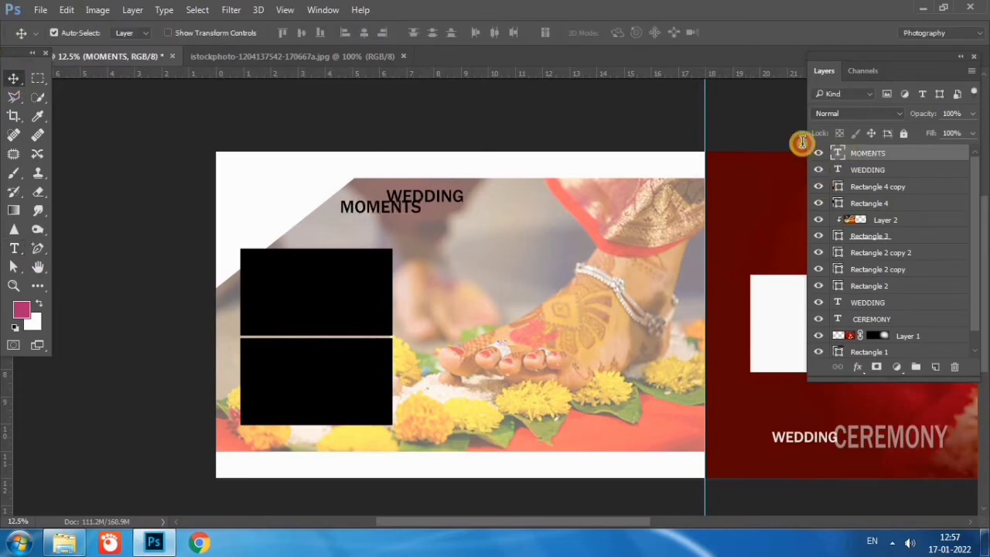
click(324, 32)
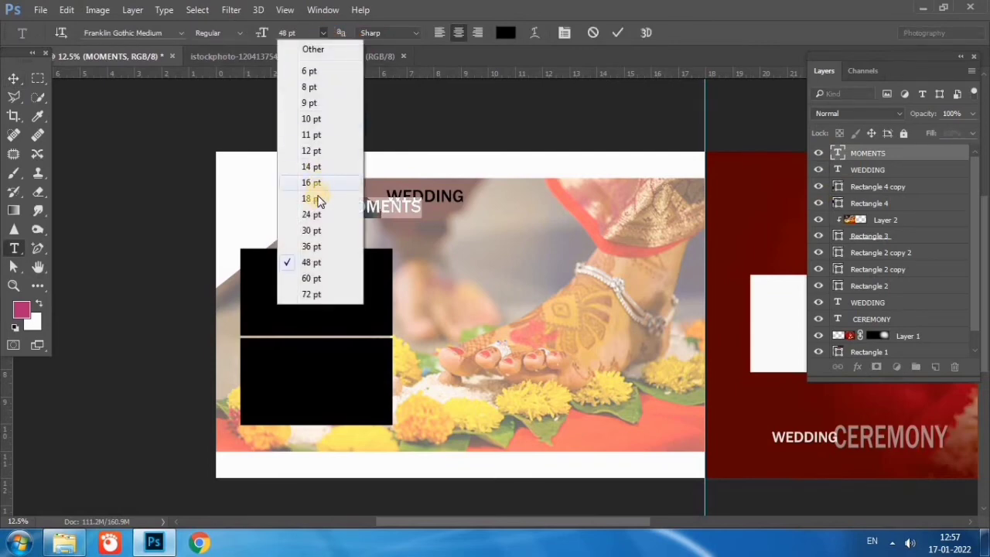
click(317, 194)
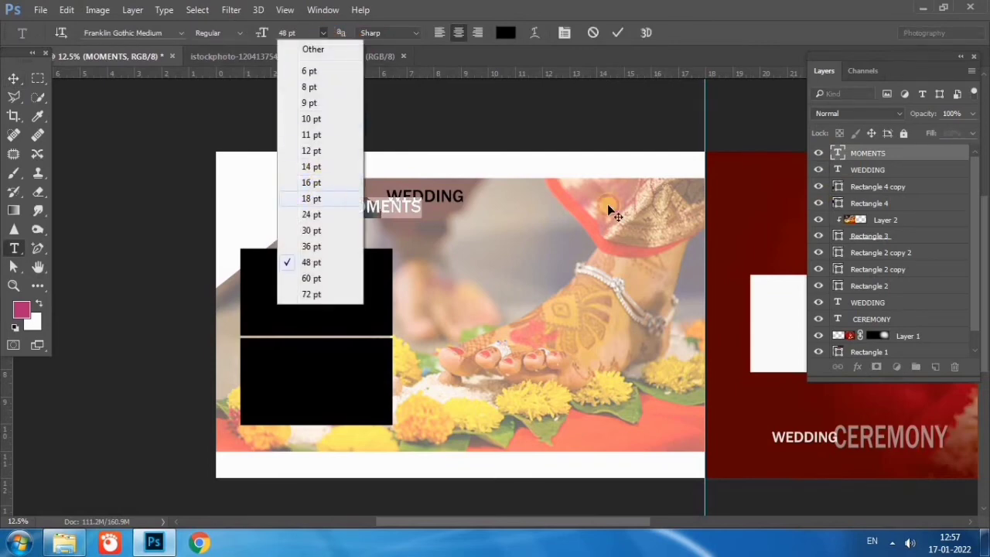
click(14, 78)
drag(394, 217, 500, 203)
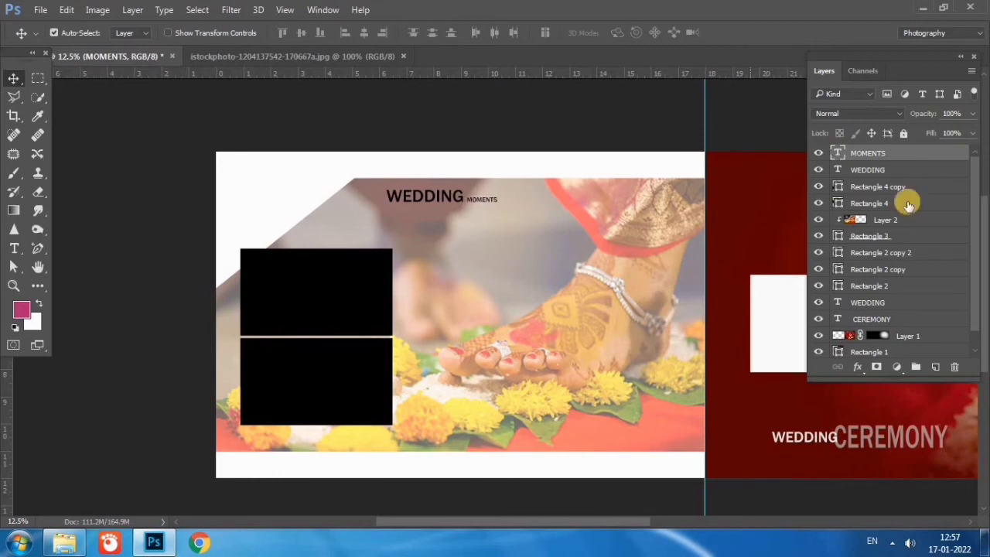
click(14, 249)
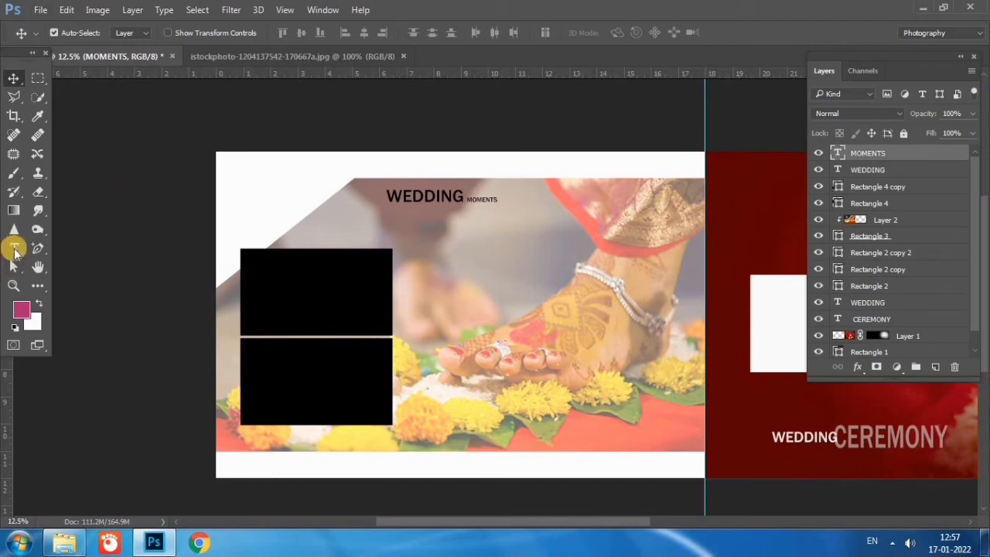
click(394, 215)
text(WEDDING MOMENTS)
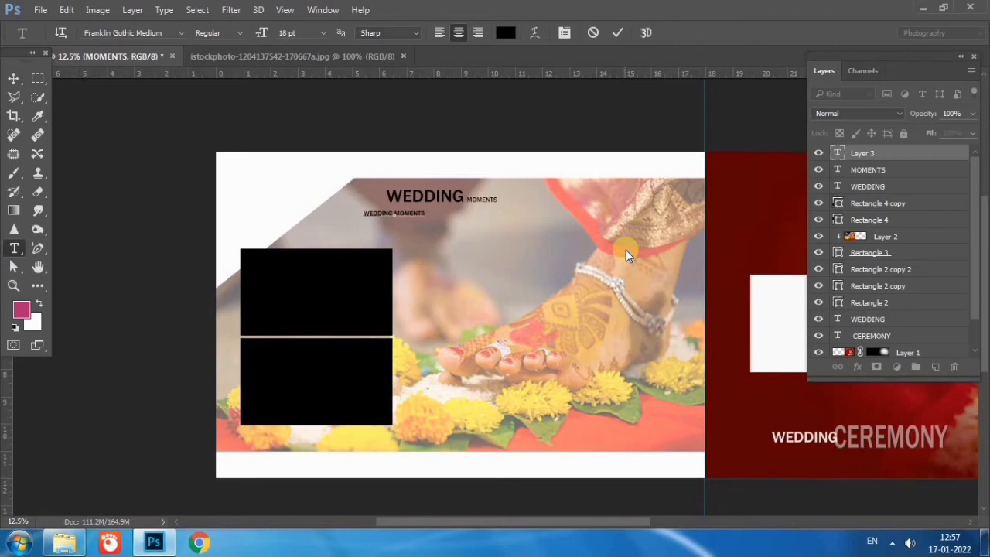
Shrink the WEDDING MOMENTS subtitle from 16 pt down to 14 pt
click(14, 78)
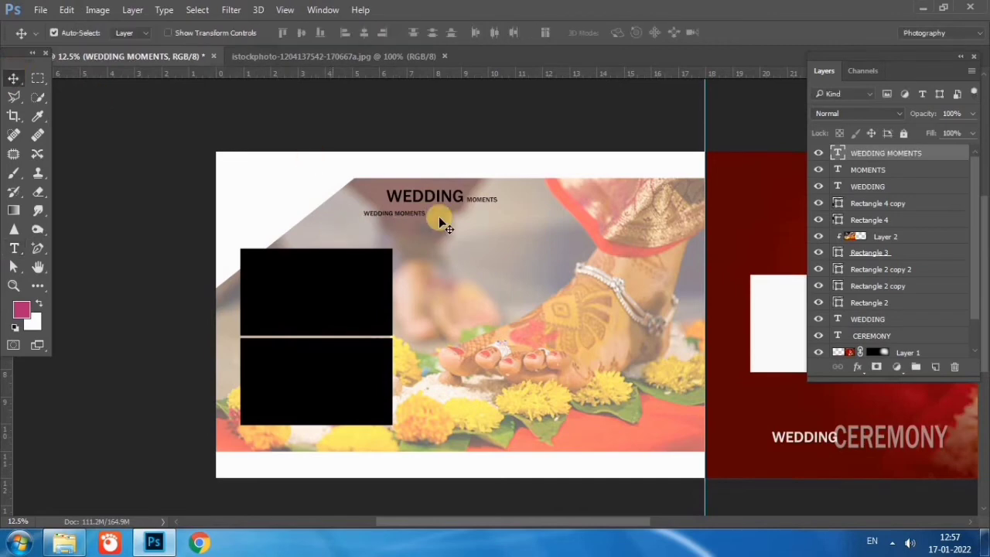
double_click(837, 154)
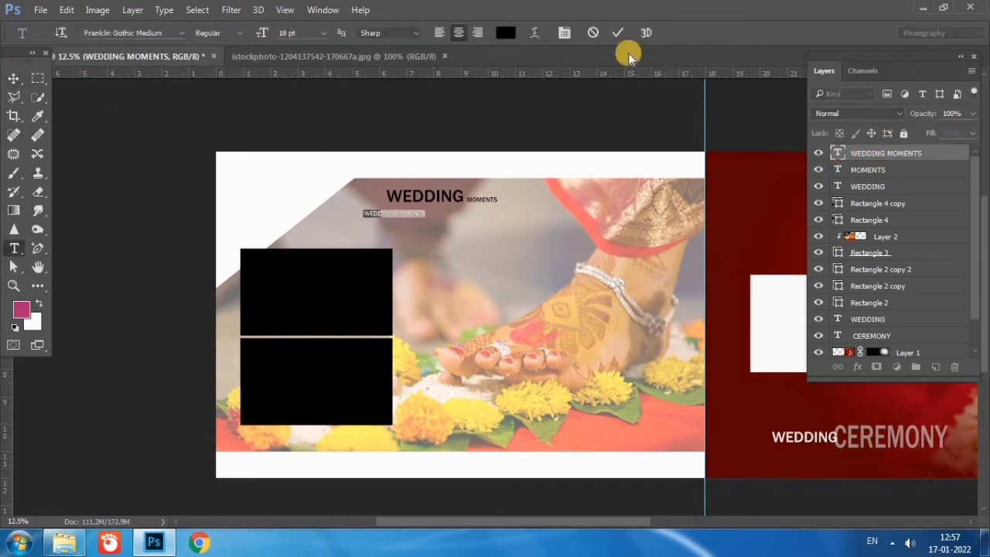
click(323, 32)
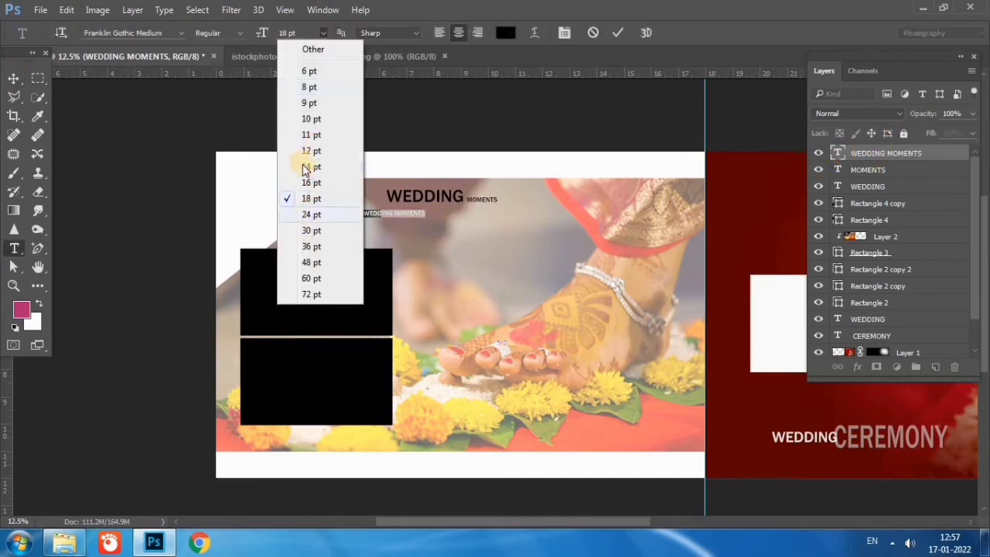
click(310, 183)
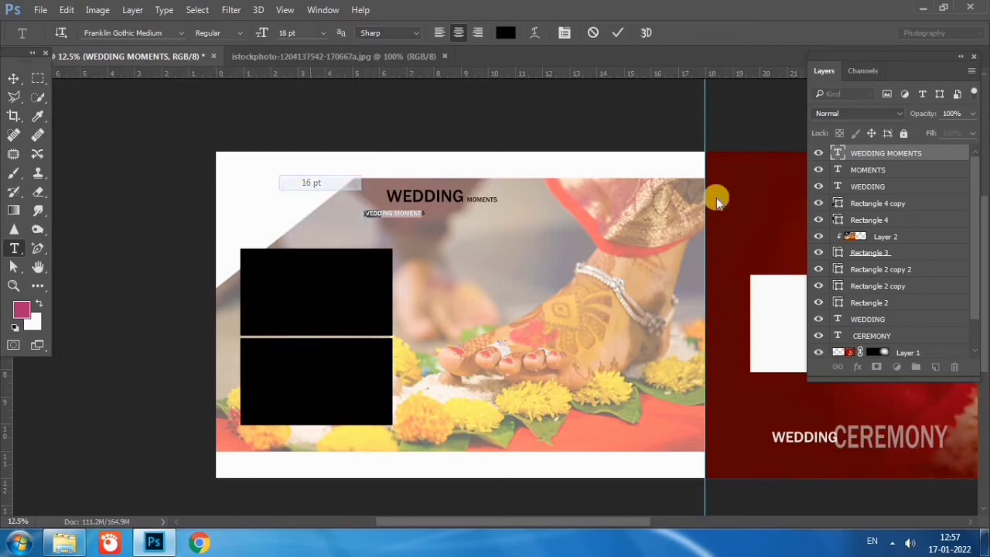
click(323, 32)
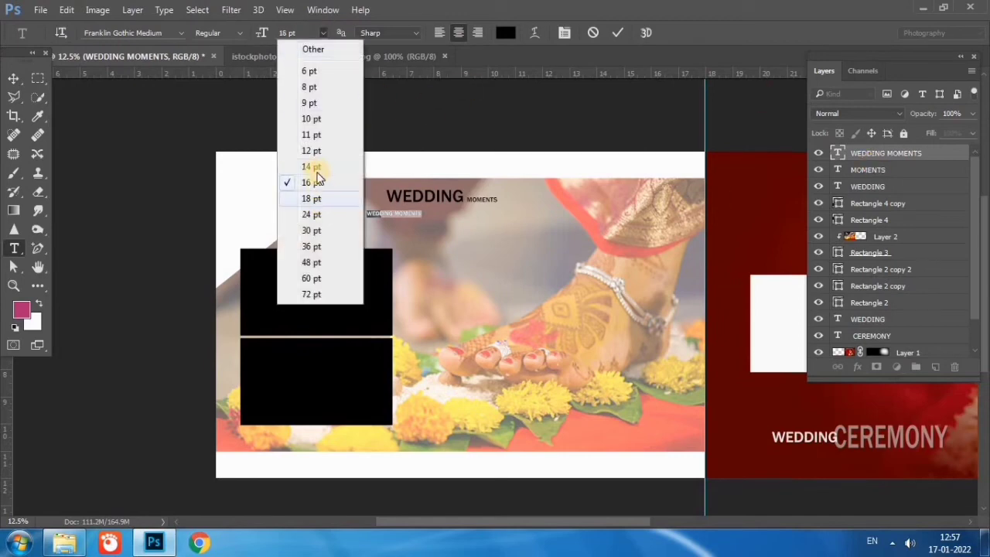
click(314, 167)
click(13, 80)
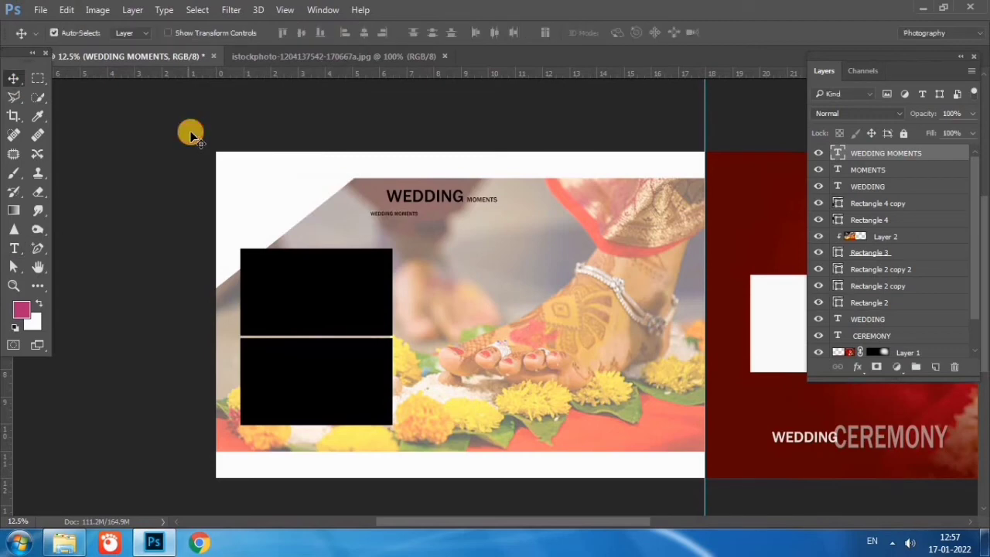
Nudge the subtitle up, set it to 11 pt, and duplicate its layer
key(shift+Up)
key(shift+Up)
key(shift+Up)
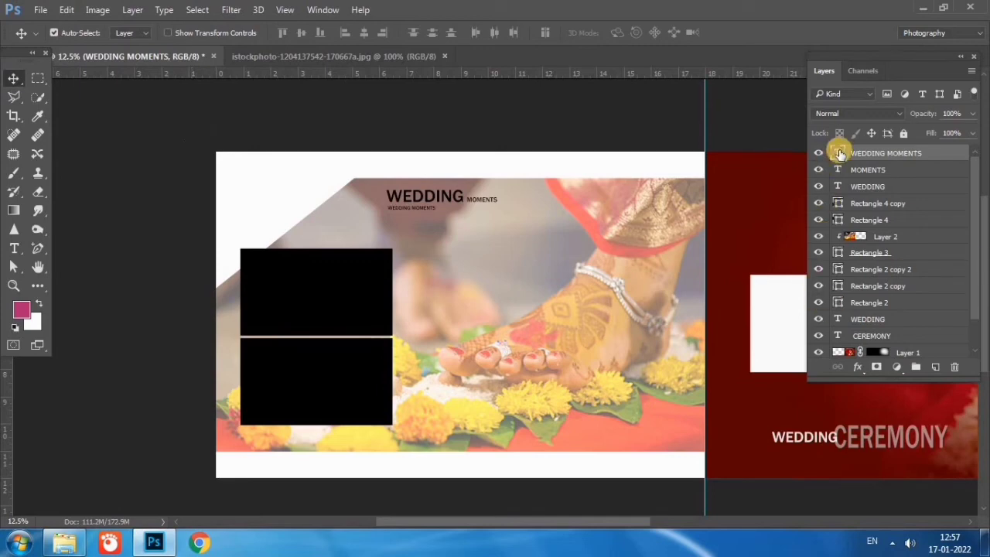
key(t)
click(323, 33)
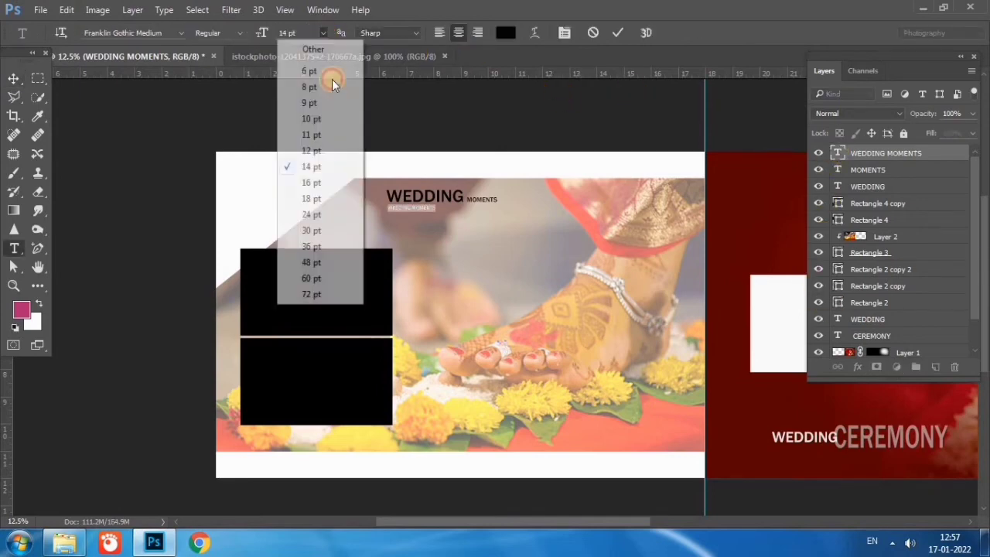
click(327, 137)
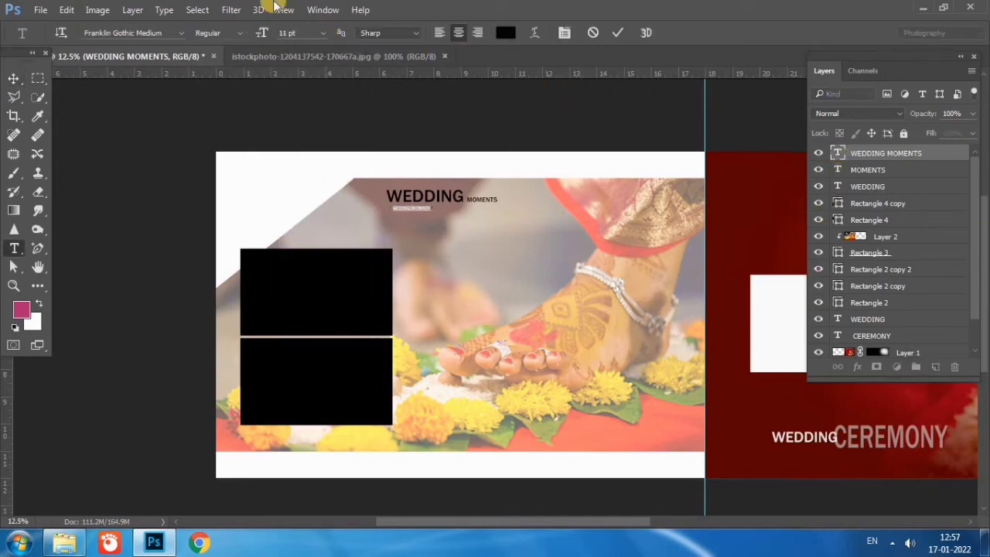
click(12, 78)
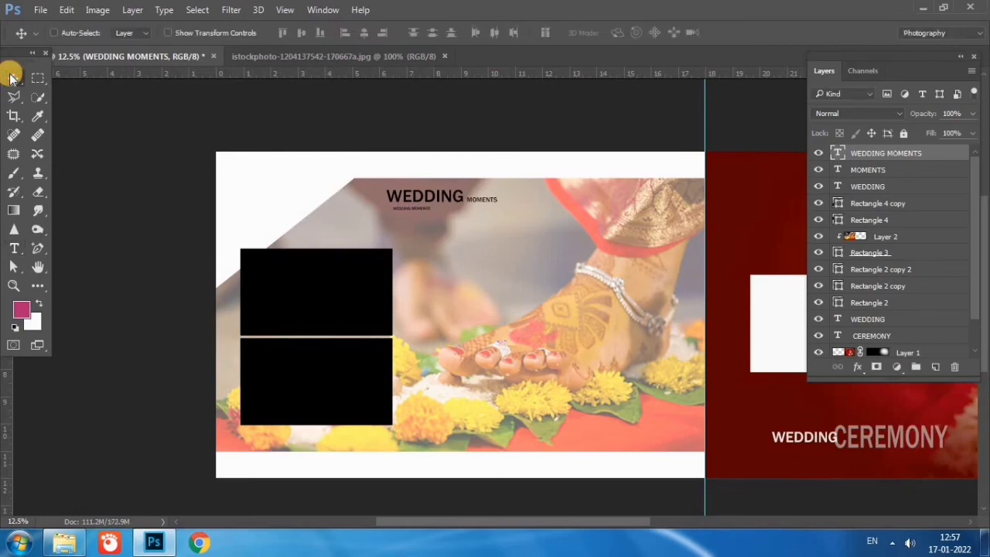
key(ctrl+j)
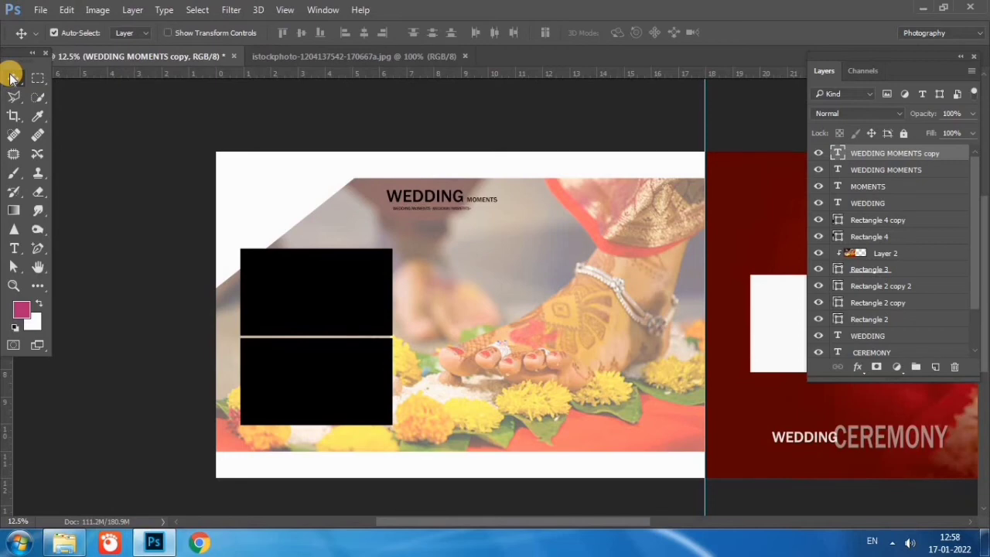
Duplicate both subtitle lines into a second row, then move all four to the photo's bottom right
shift+click(868, 170)
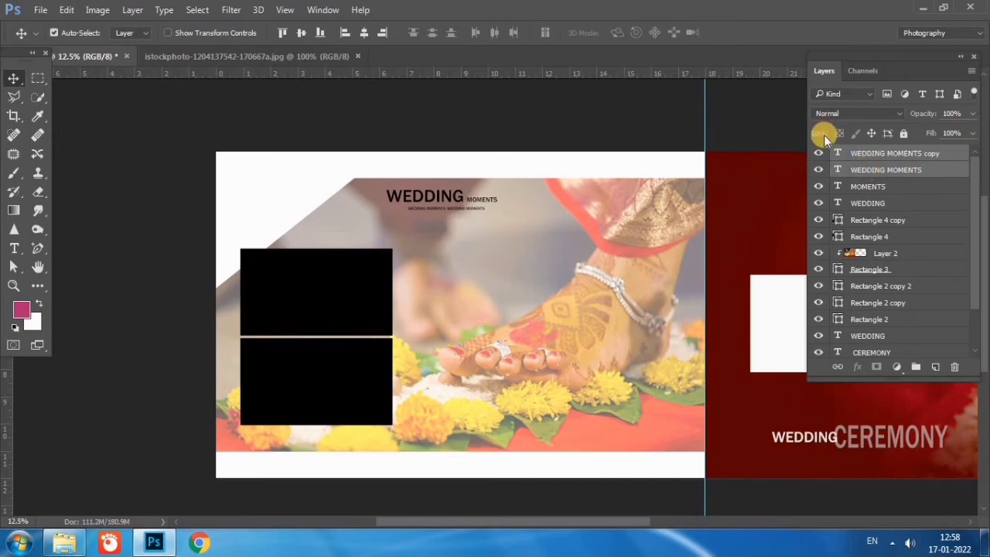
key(ctrl+j)
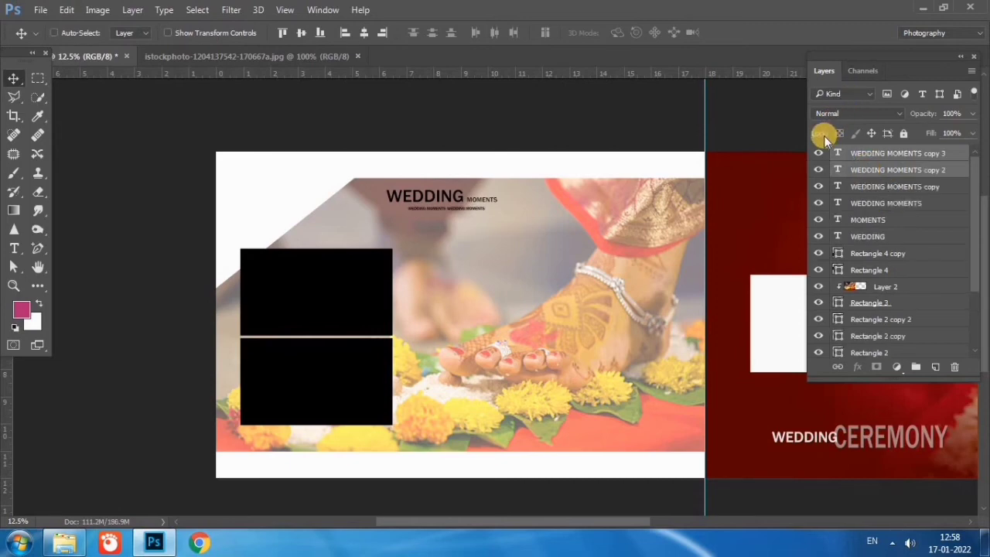
key(shift+Down)
key(shift+Down)
key(shift+Down)
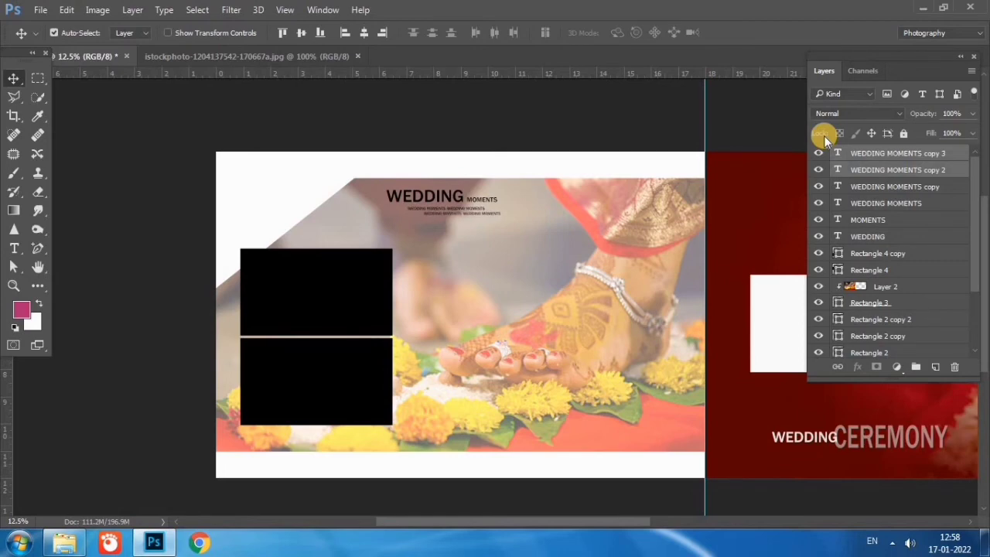
click(888, 203)
shift+click(901, 155)
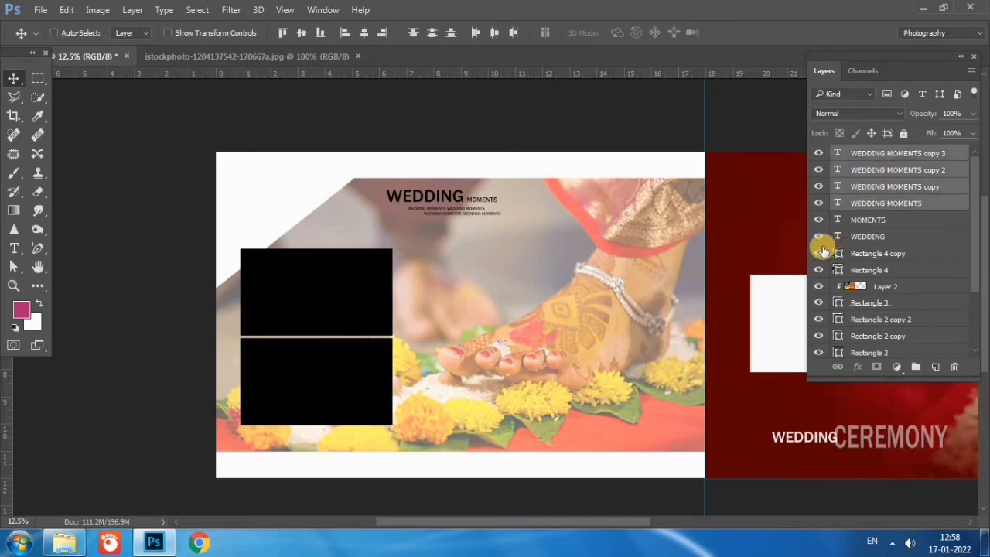
key(ctrl+t)
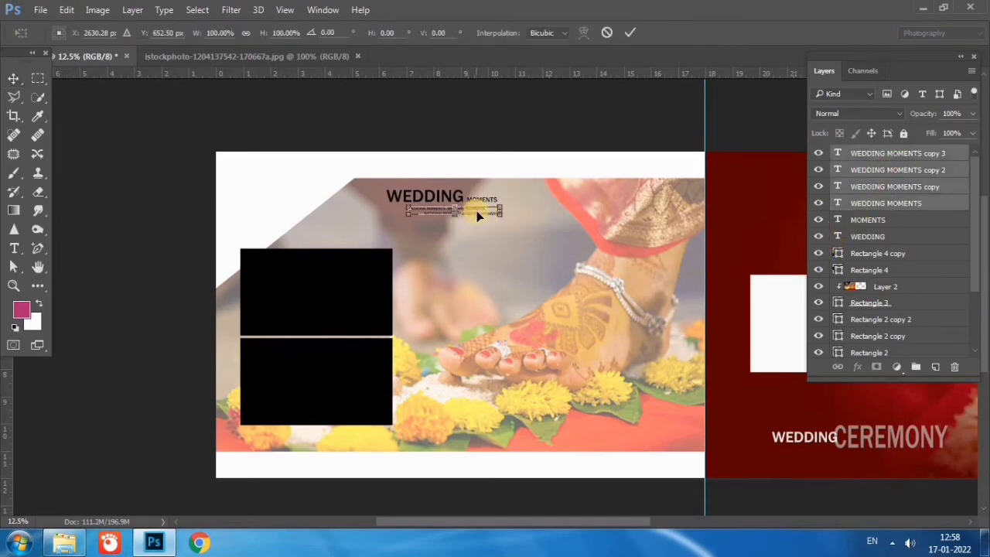
drag(477, 211, 661, 438)
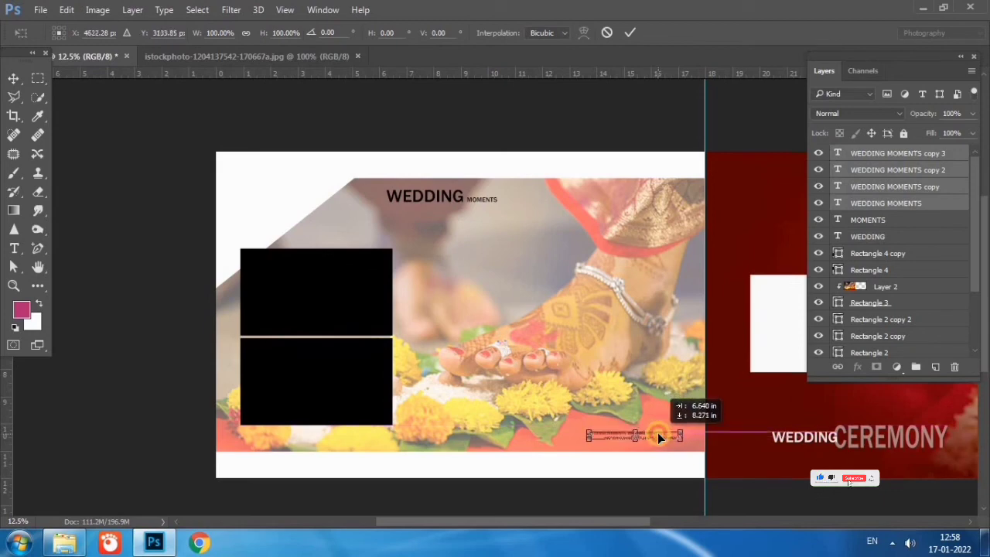
Move the WEDDING and MOMENTS title down to sit above the small lines
key(Return)
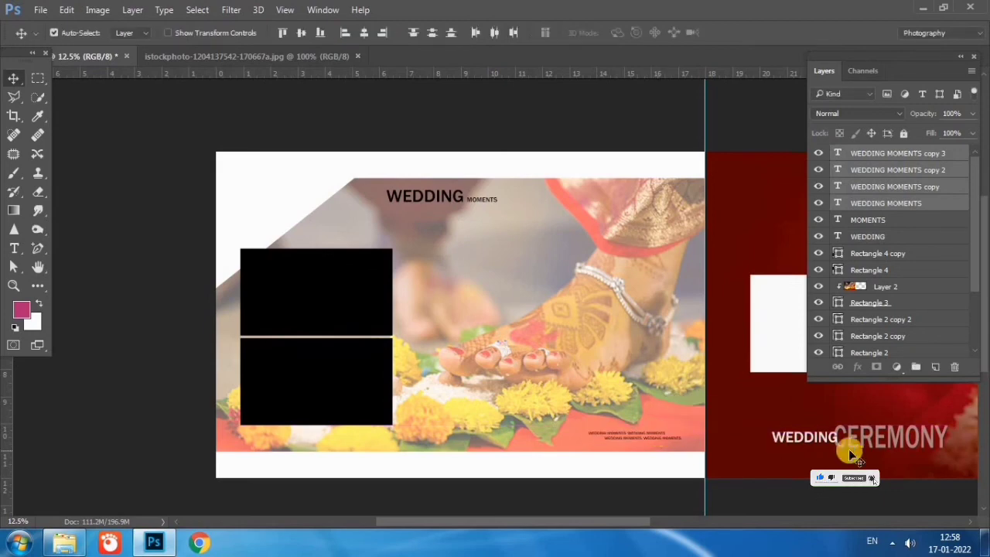
click(460, 199)
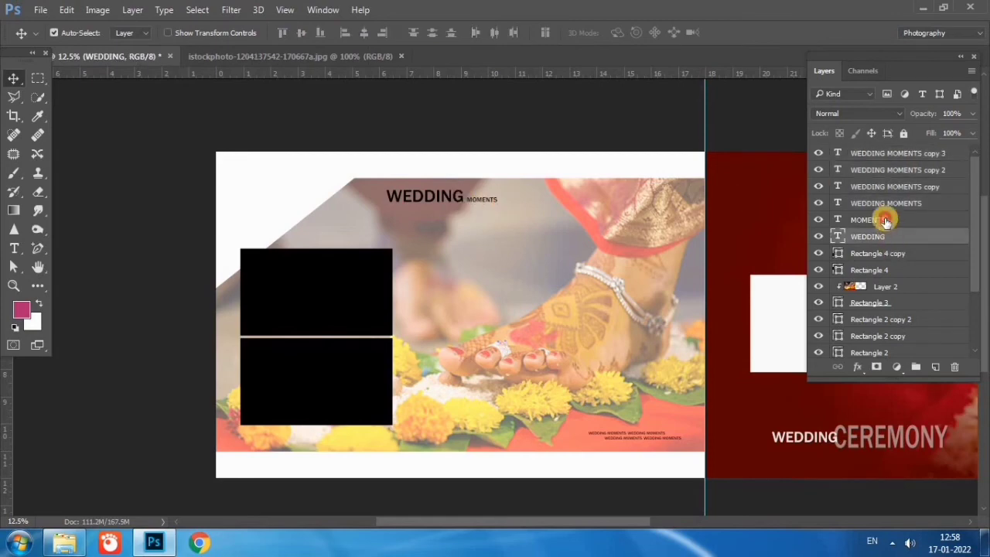
shift+click(885, 222)
mouse_move(463, 200)
mouse_down()
mouse_move(677, 447)
mouse_move(646, 425)
mouse_up()
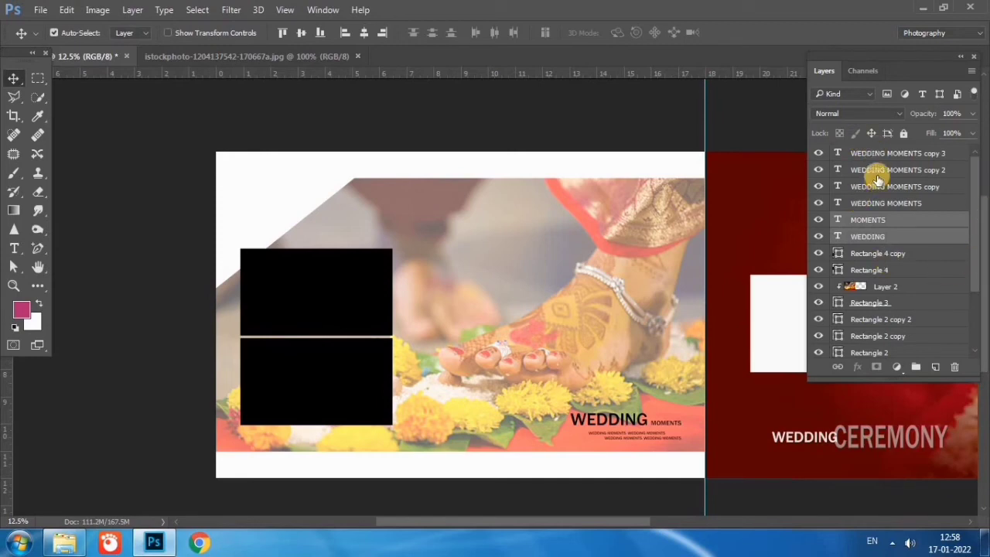
Scale the whole title block to 82.46% and shift it slightly right
click(882, 153)
shift+click(874, 237)
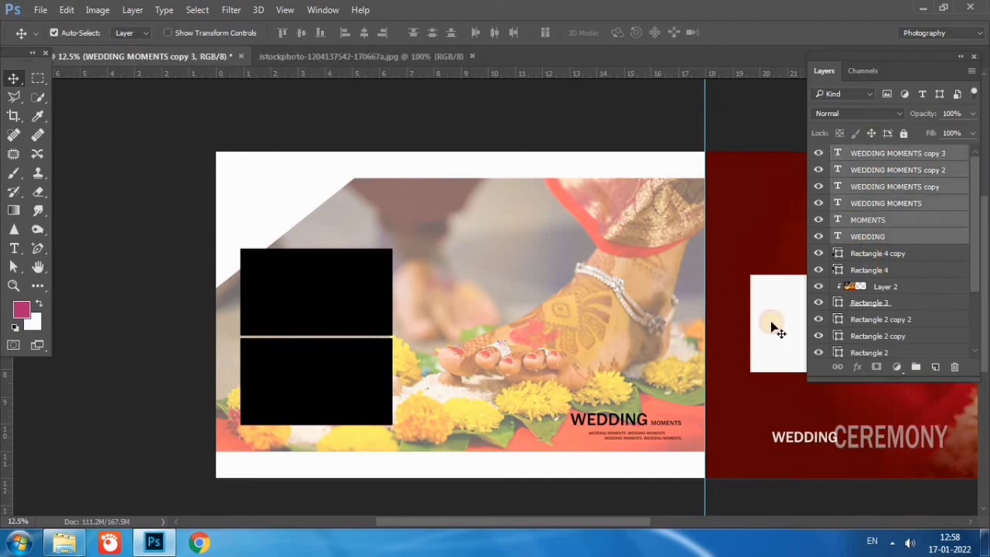
mouse_move(646, 426)
mouse_down()
mouse_move(638, 431)
mouse_move(648, 430)
mouse_up()
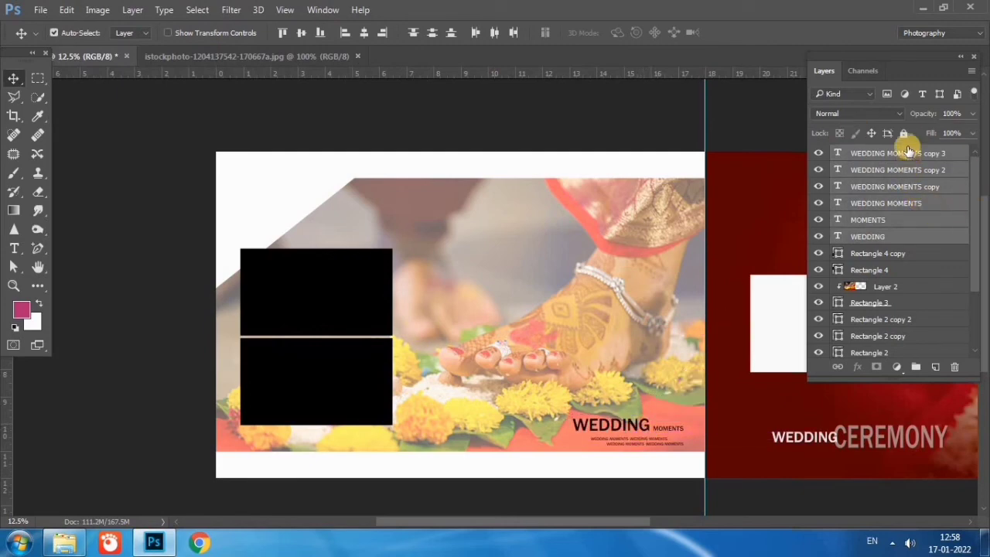
key(ctrl+t)
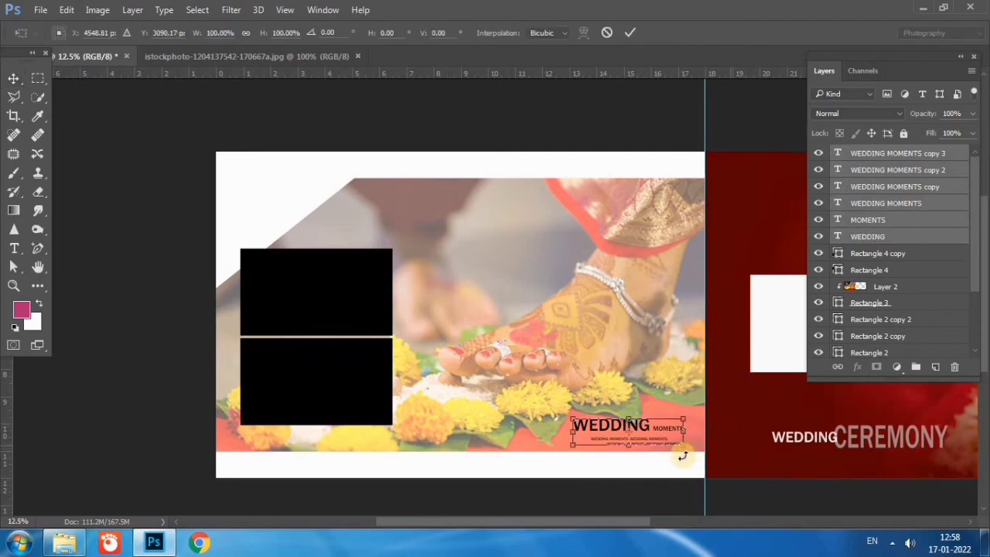
drag(680, 442, 677, 441)
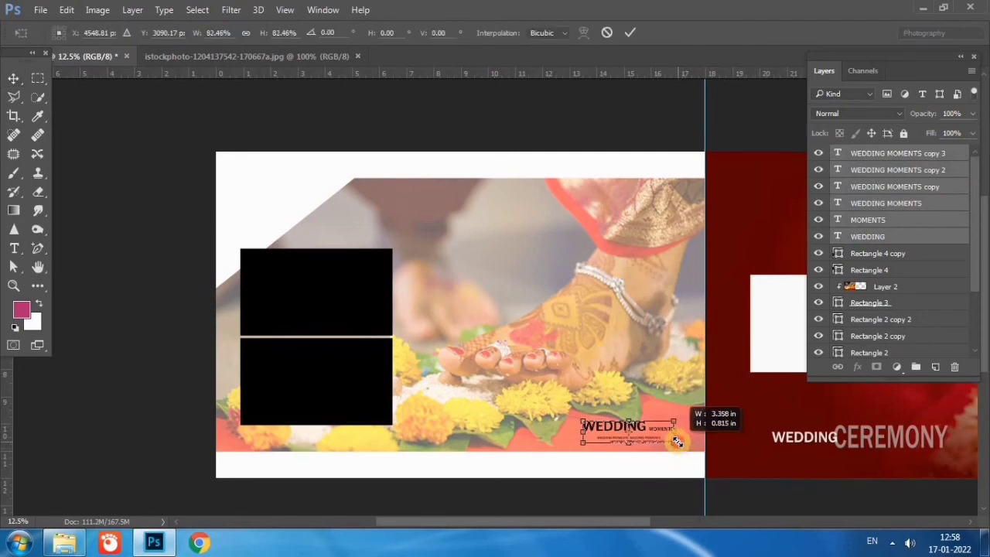
key(Return)
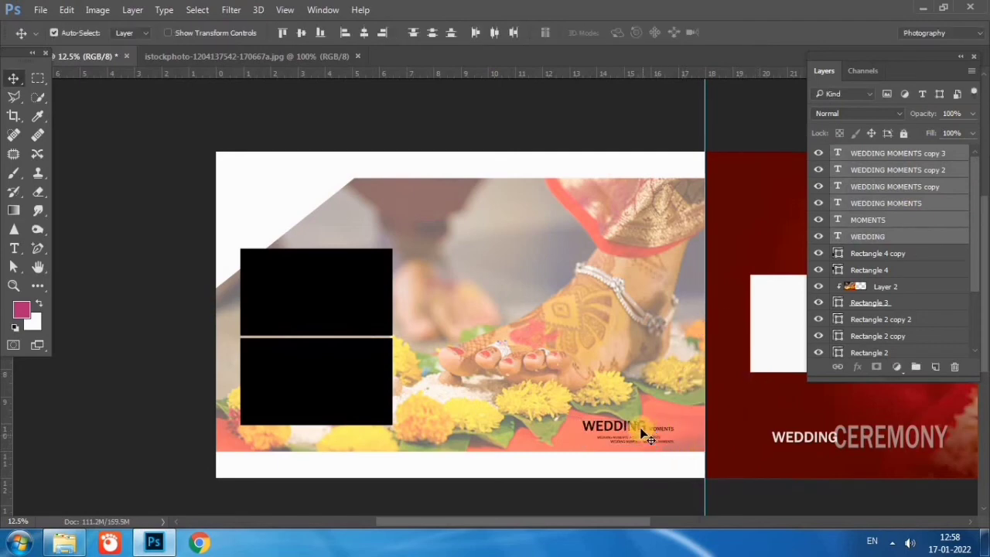
drag(648, 434, 658, 435)
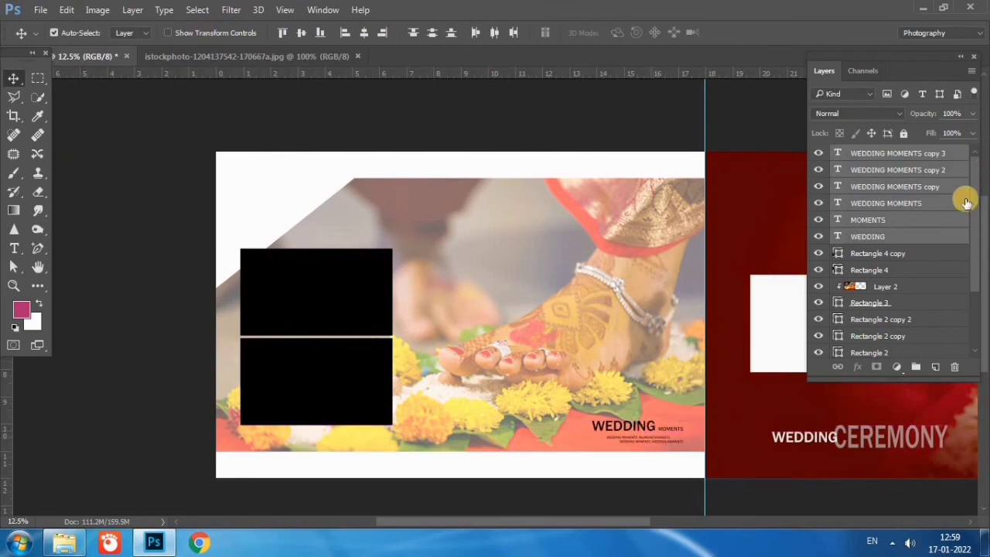
click(908, 154)
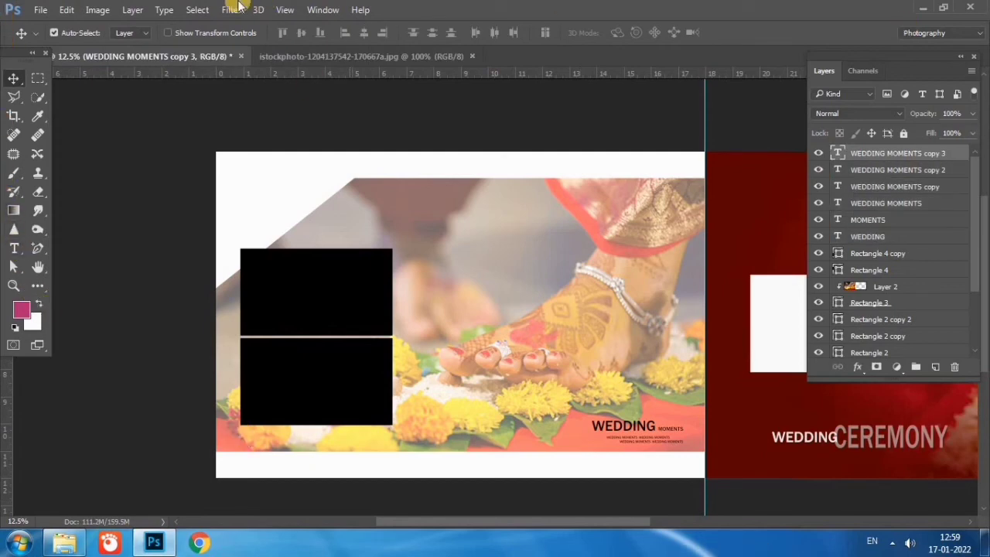
Add a black "20" at the banner's top-left corner, enlarged to 72 pt
click(14, 248)
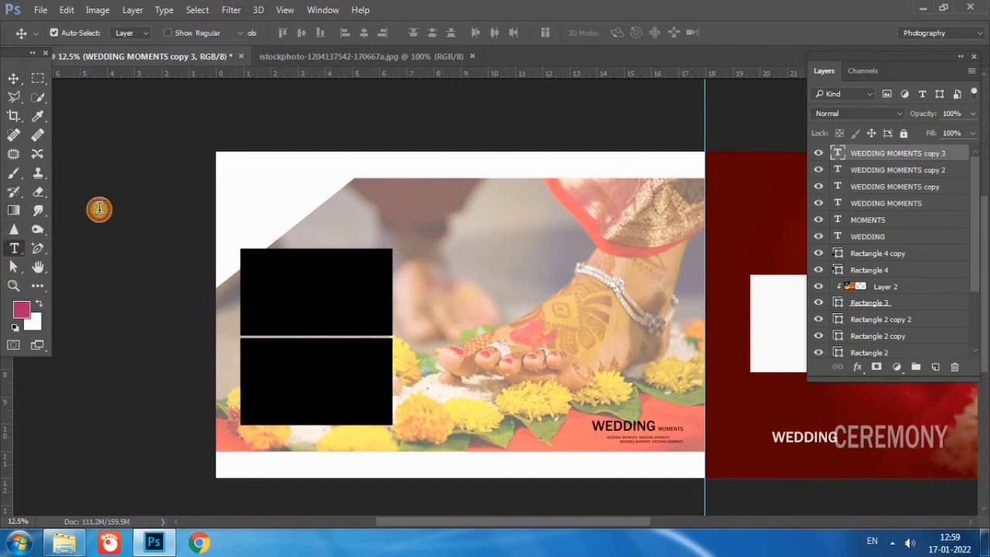
click(241, 183)
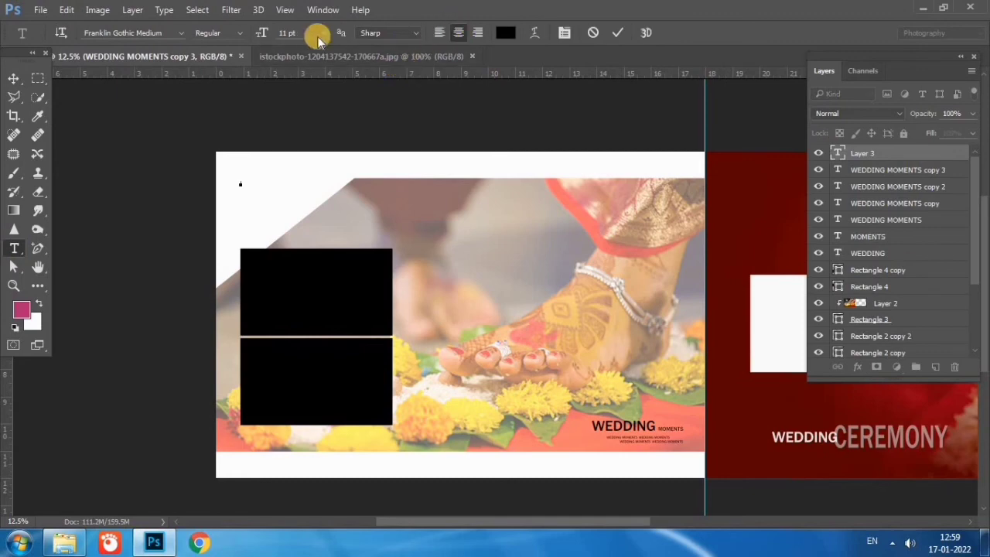
click(318, 36)
click(312, 230)
text(20)
click(13, 78)
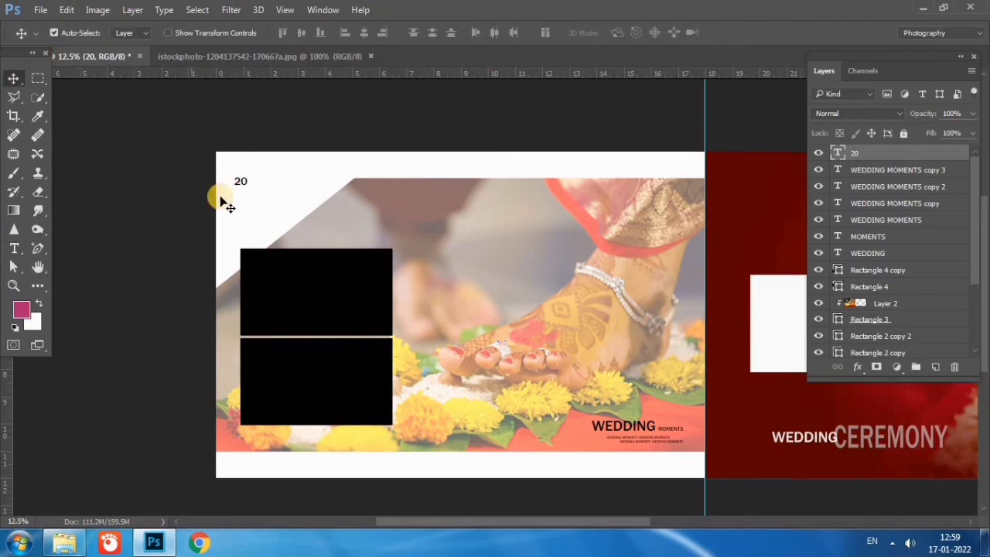
double_click(840, 154)
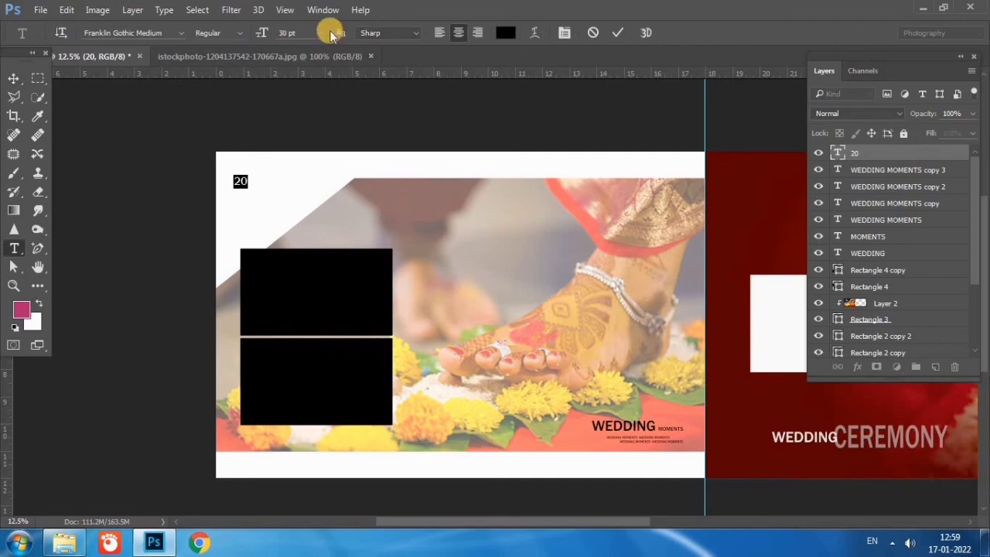
click(329, 33)
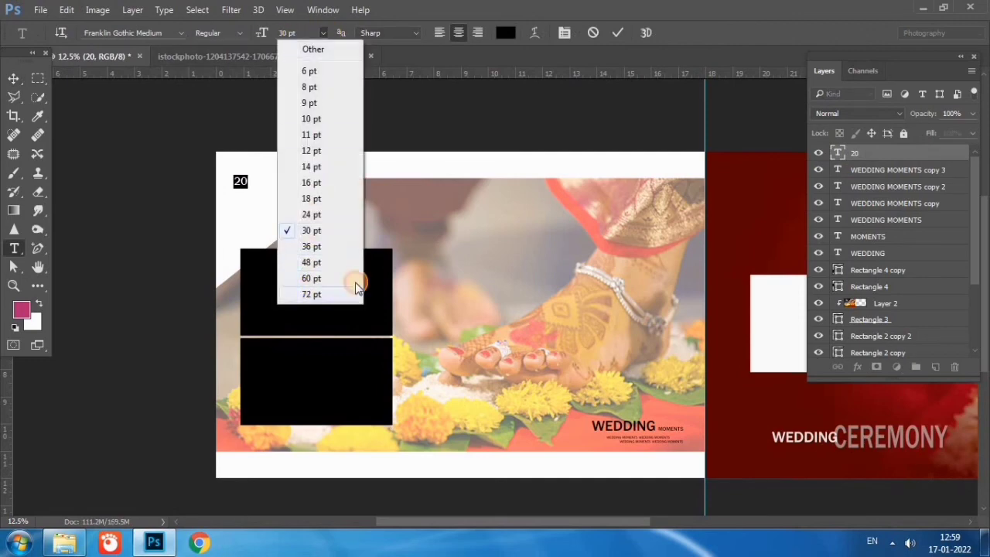
click(314, 290)
click(13, 78)
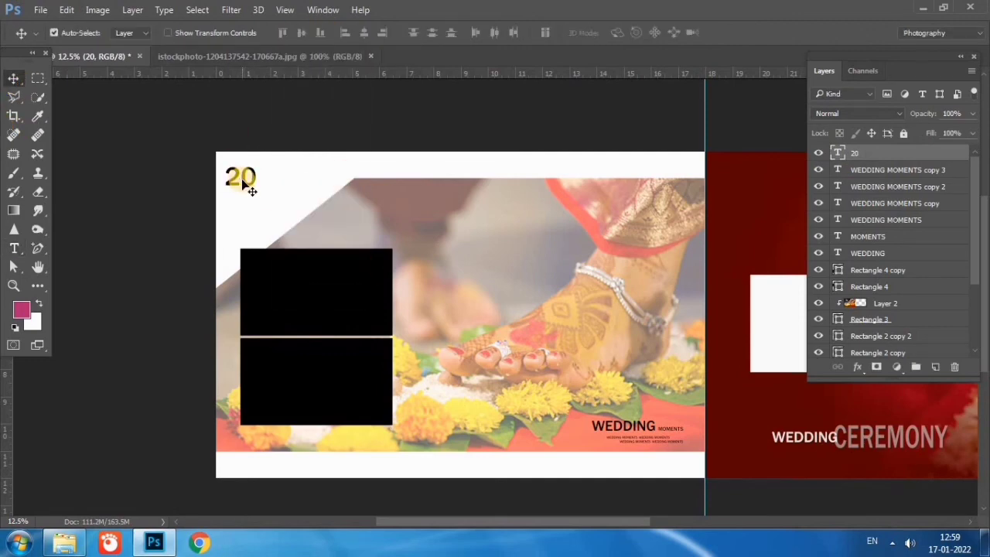
drag(244, 182, 258, 192)
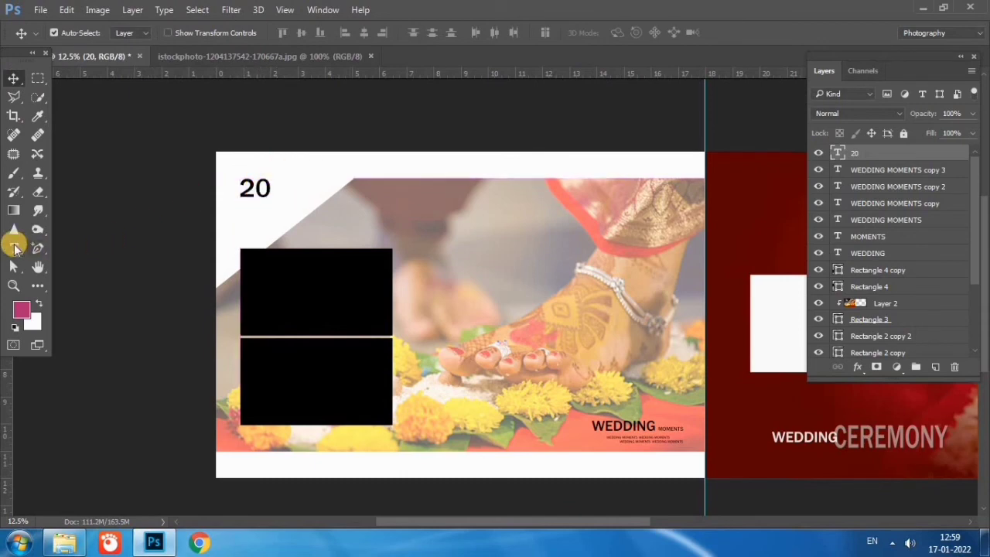
Add a 24 pt "22" right beside the large 20 to read 2022
click(14, 247)
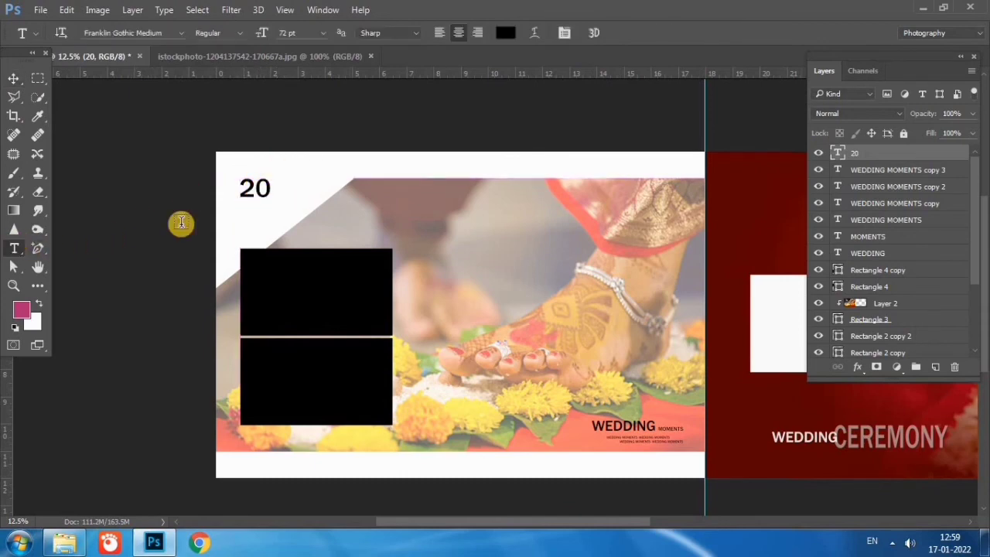
click(289, 193)
text(2)
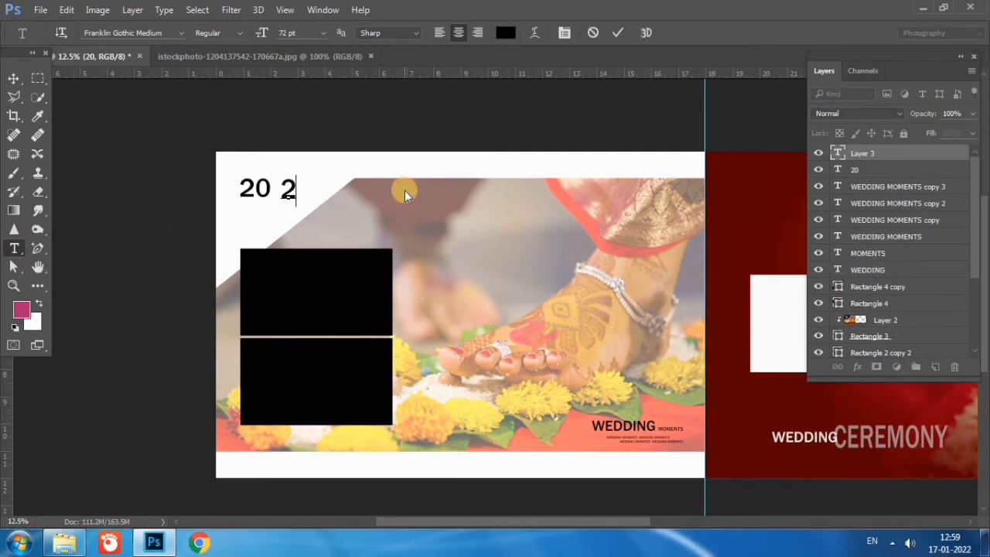
text(2)
click(13, 79)
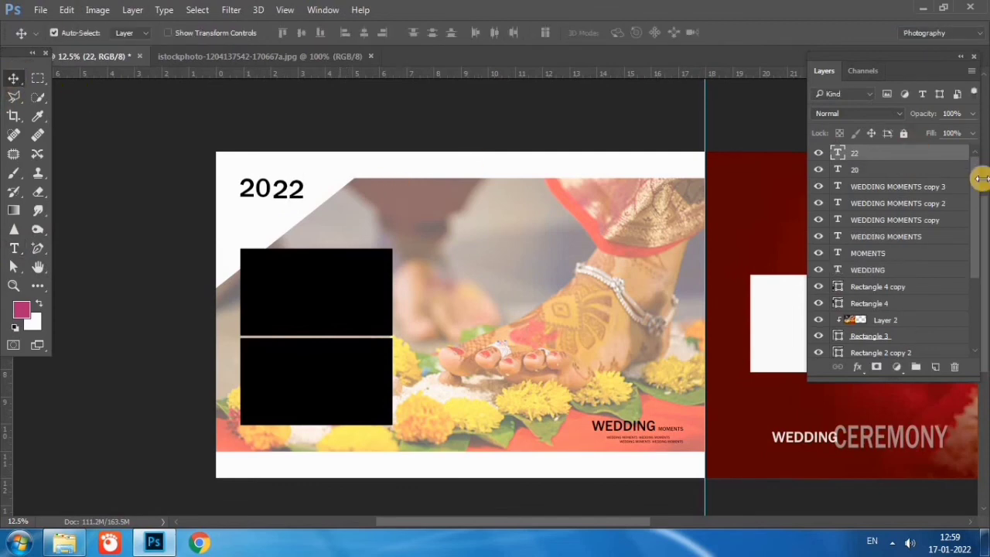
double_click(841, 154)
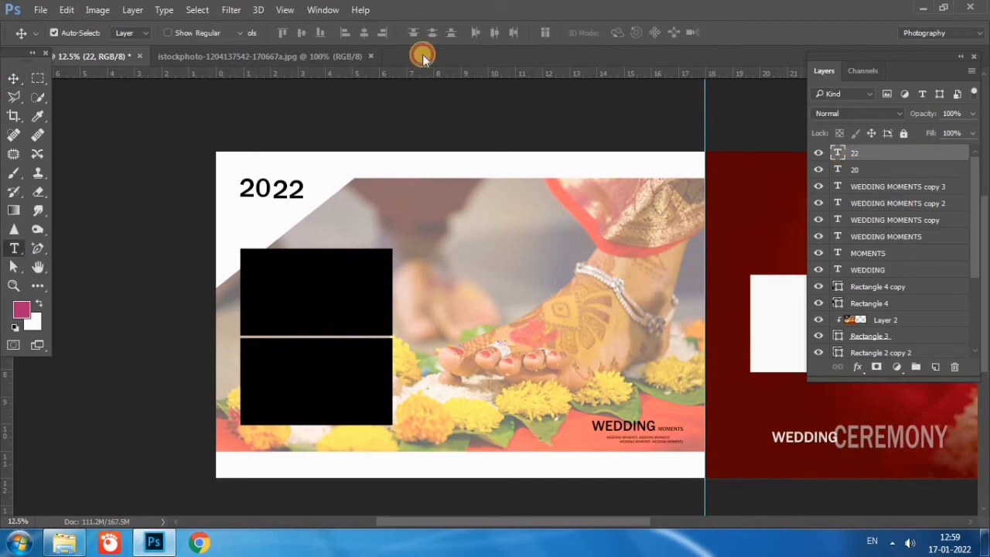
click(321, 33)
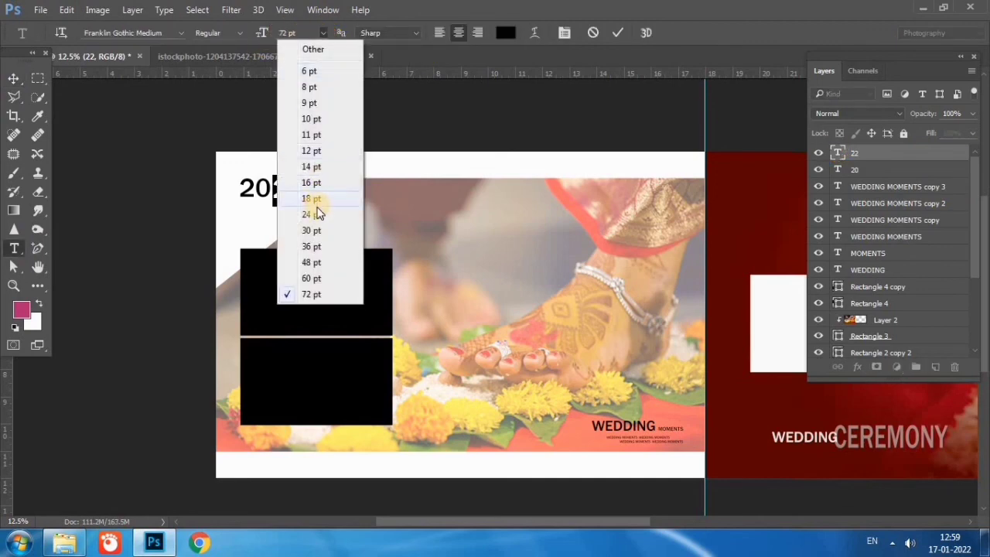
click(318, 215)
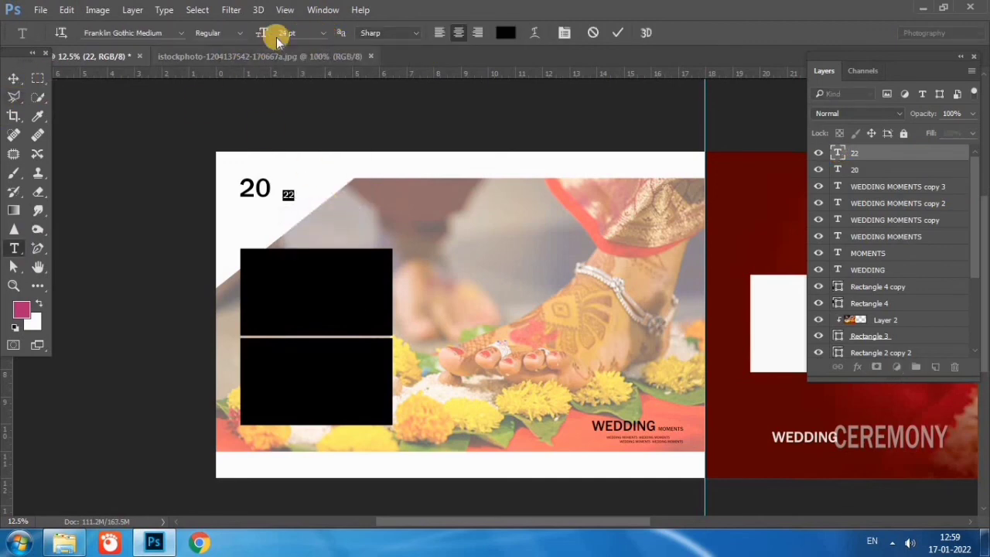
click(325, 35)
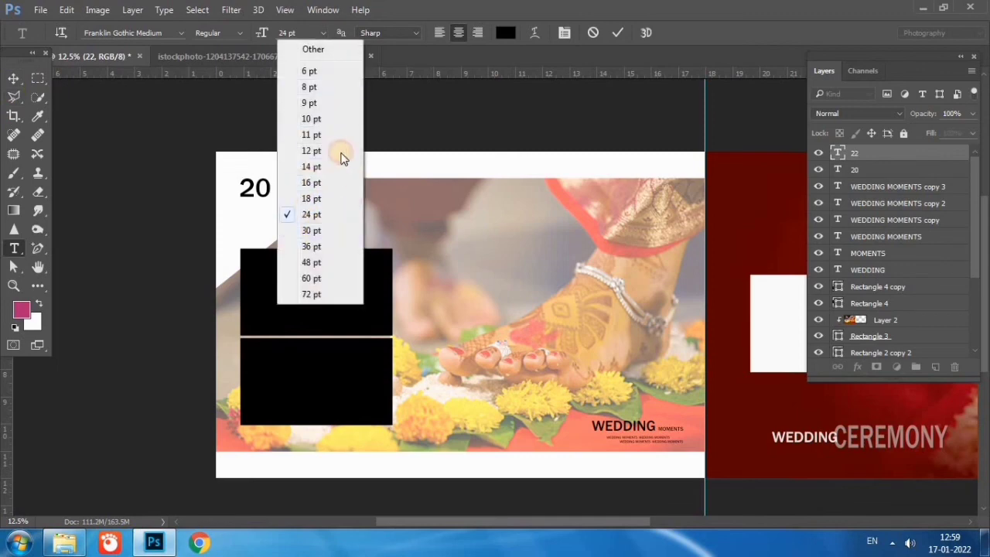
click(314, 227)
click(14, 78)
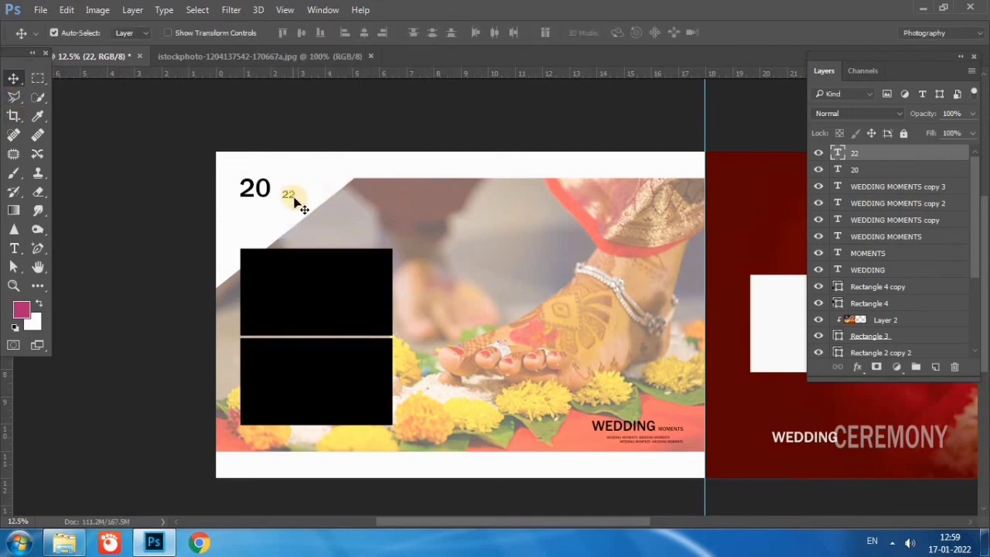
drag(294, 198, 282, 192)
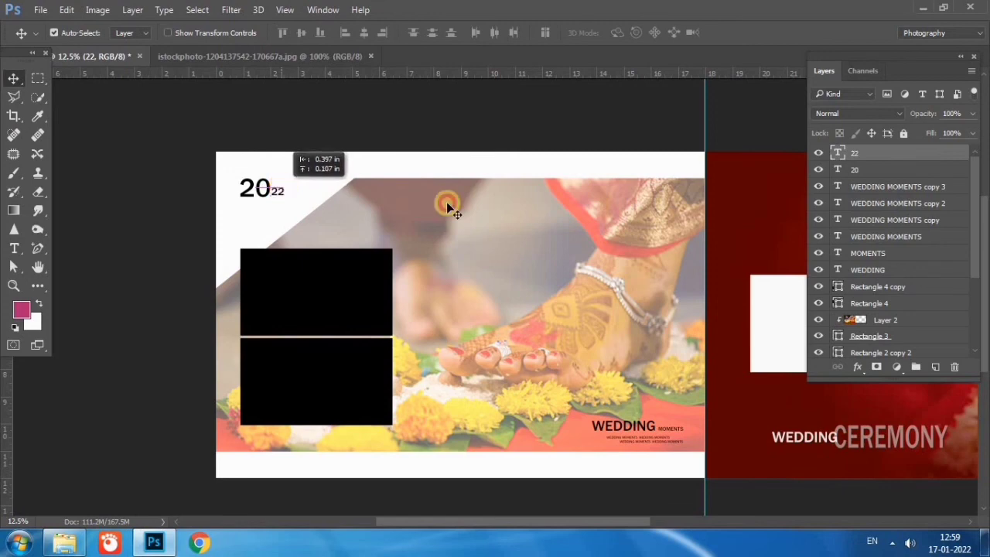
key(ctrl+plus)
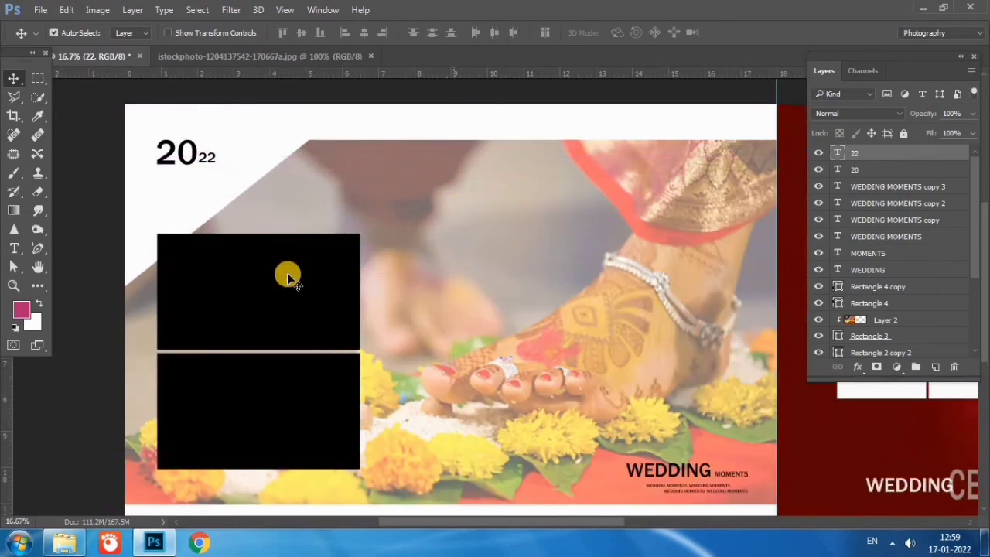
Draw a small white rectangle, Rectangle 5, over the right side of the 20's zero
drag(276, 303, 376, 362)
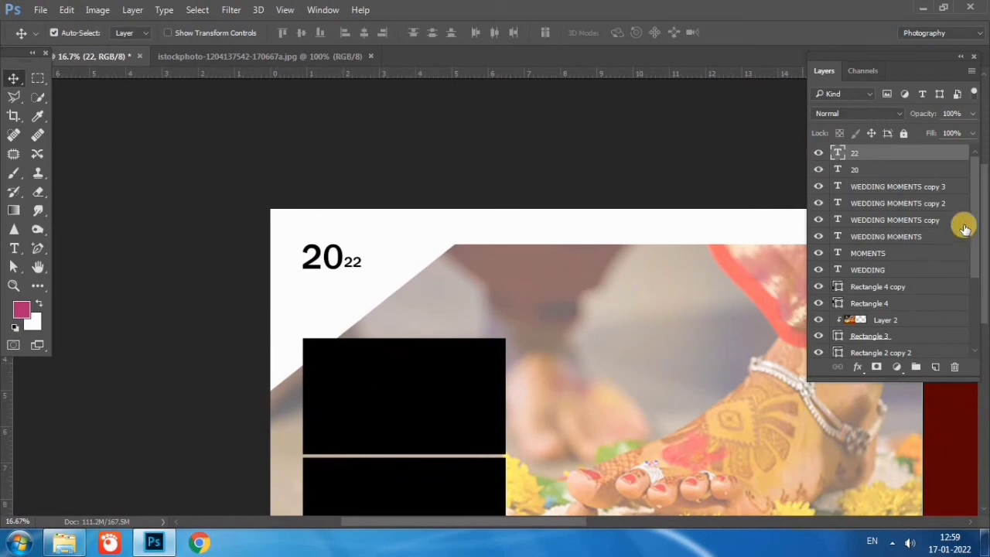
click(879, 169)
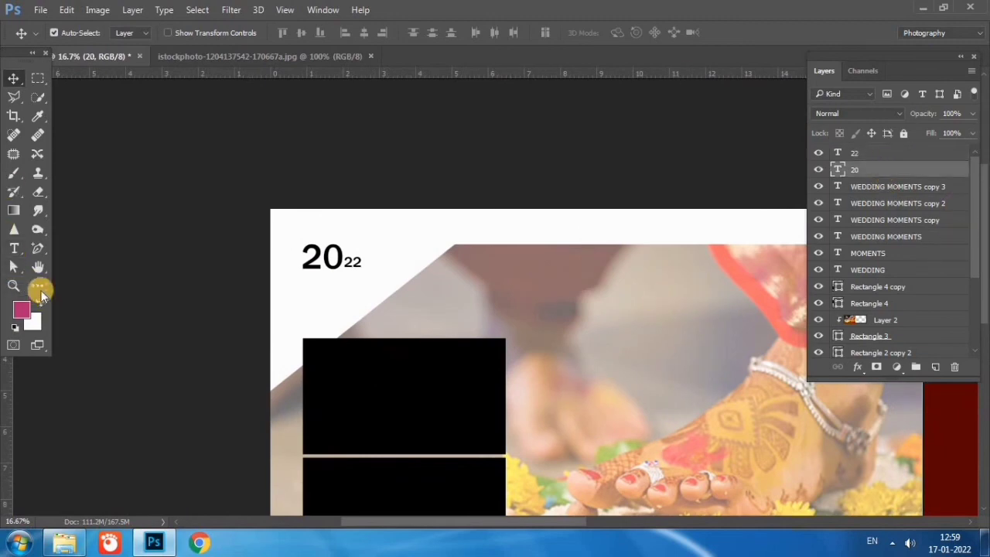
click(39, 288)
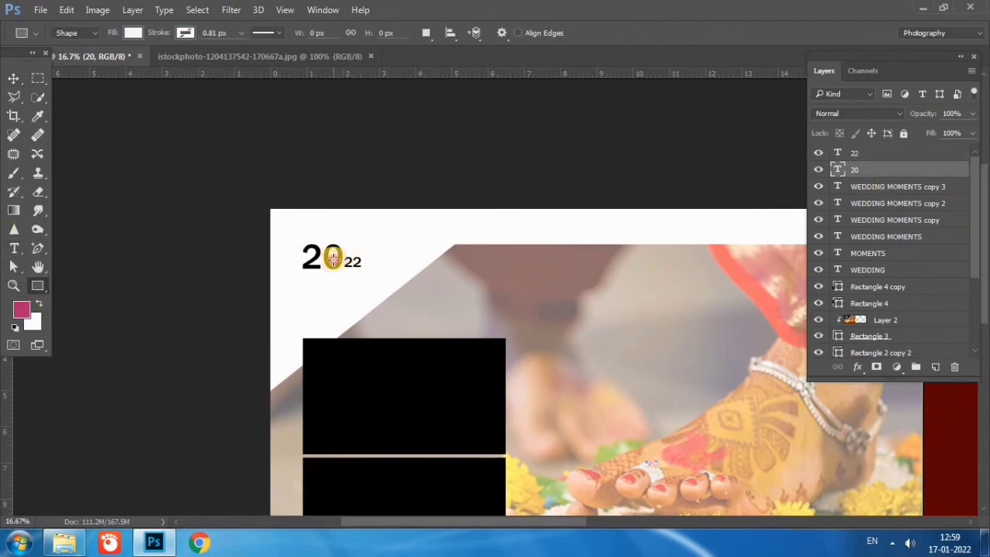
drag(333, 258, 373, 269)
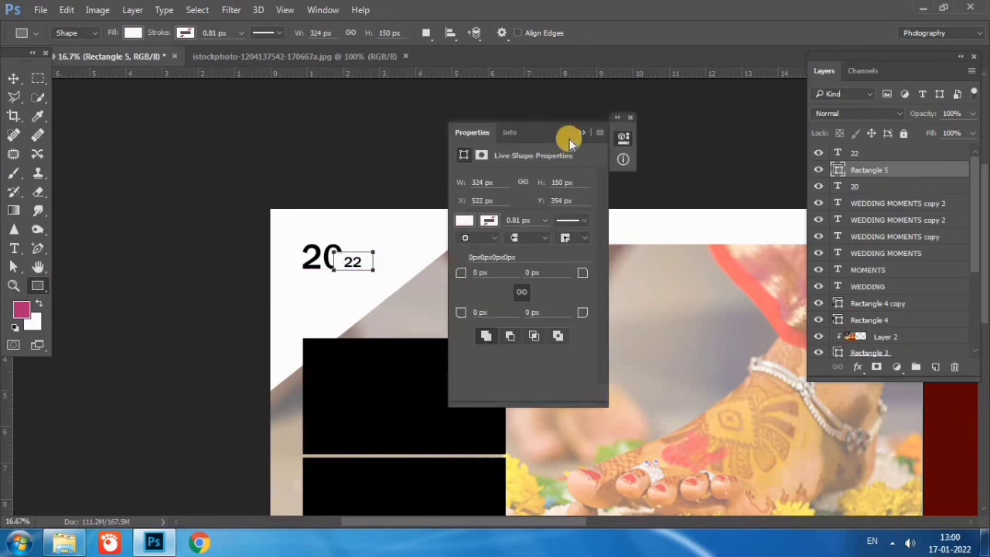
click(629, 117)
click(14, 78)
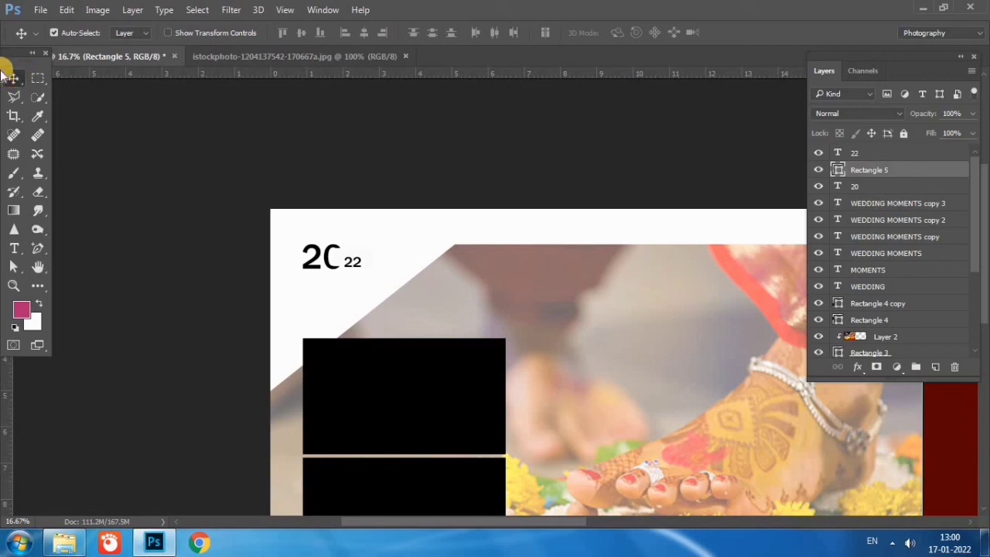
click(851, 170)
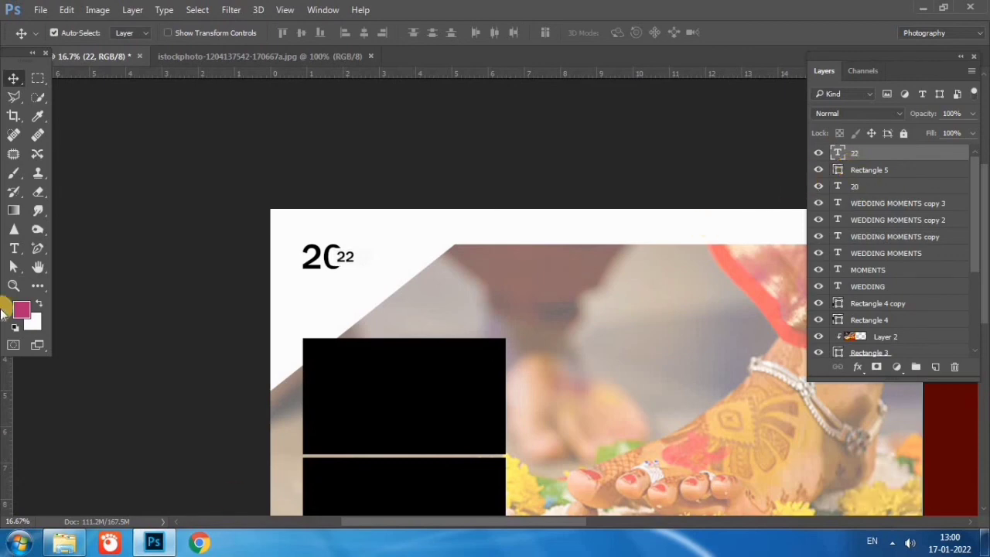
key(ctrl+minus)
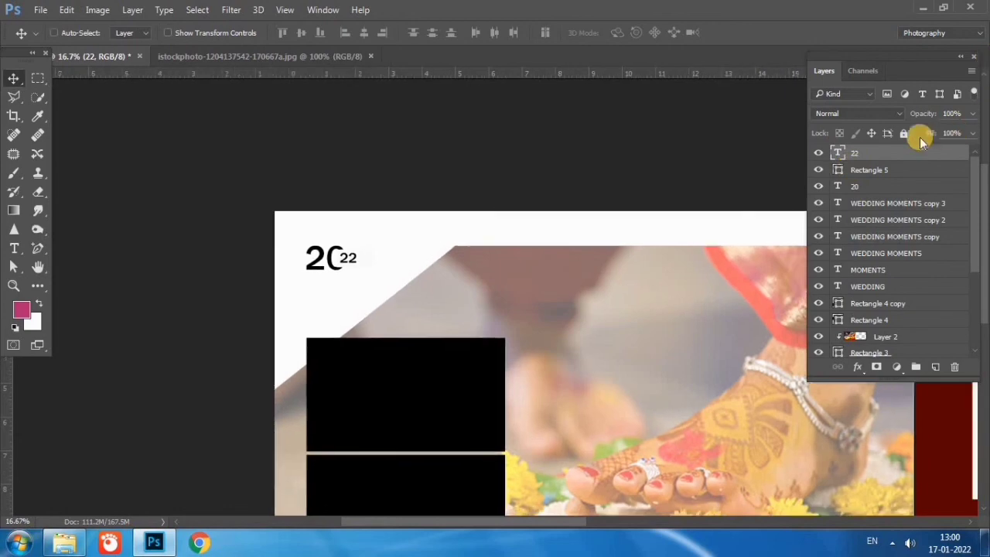
Nudge the 22, Rectangle 5 and 20 layers down and right, then review the full banner
shift+click(905, 185)
key(shift+Down)
key(shift+Down)
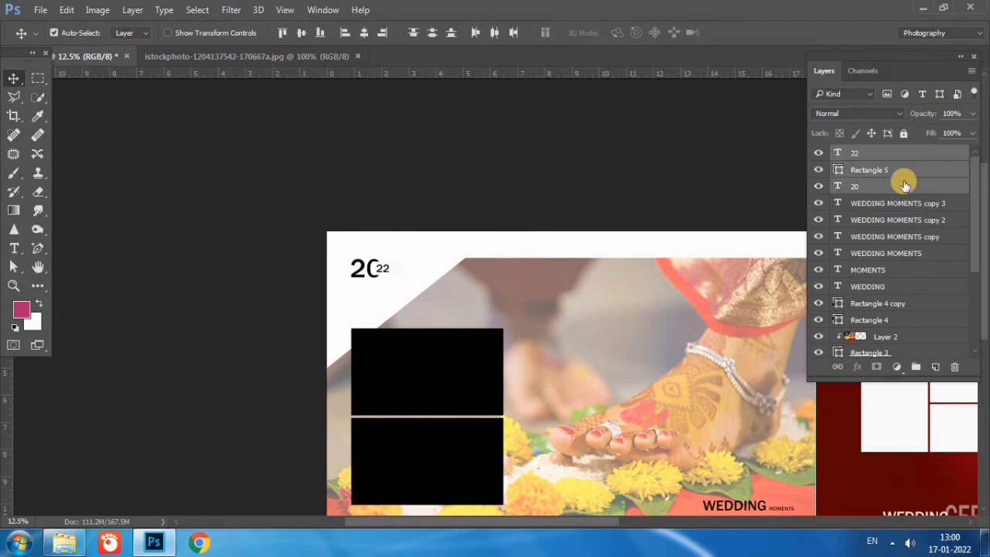
key(shift+Down)
key(shift+Down)
key(shift+Down)
key(shift+Right)
key(shift+Right)
key(shift+Right)
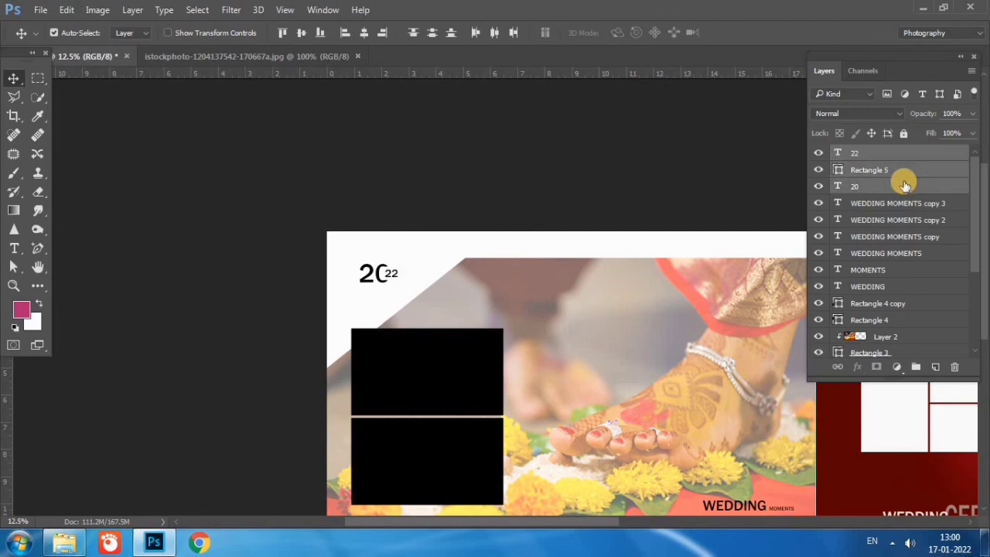
key(ctrl+minus)
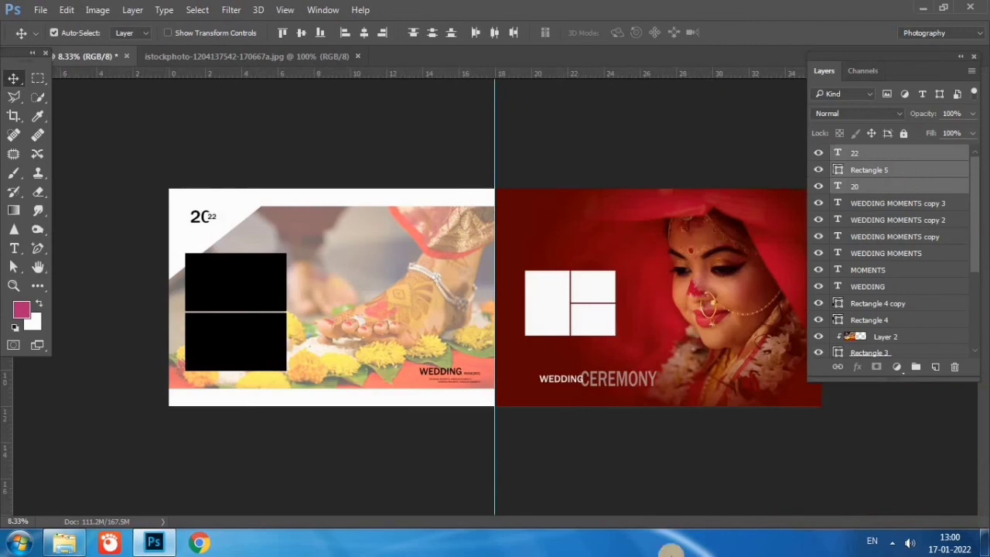
key(ctrl+plus)
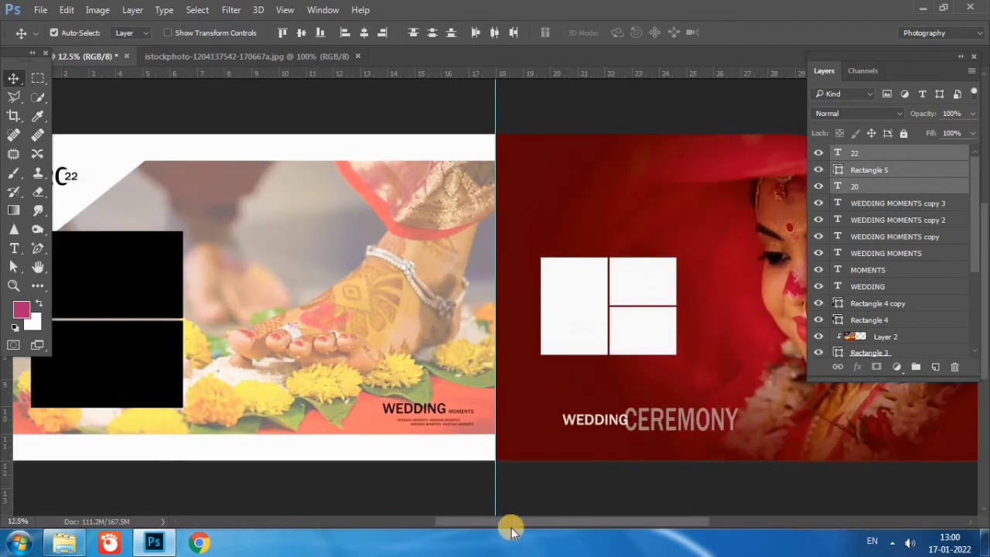
mouse_move(546, 524)
mouse_down()
mouse_move(583, 529)
mouse_move(430, 526)
mouse_move(568, 533)
mouse_up()
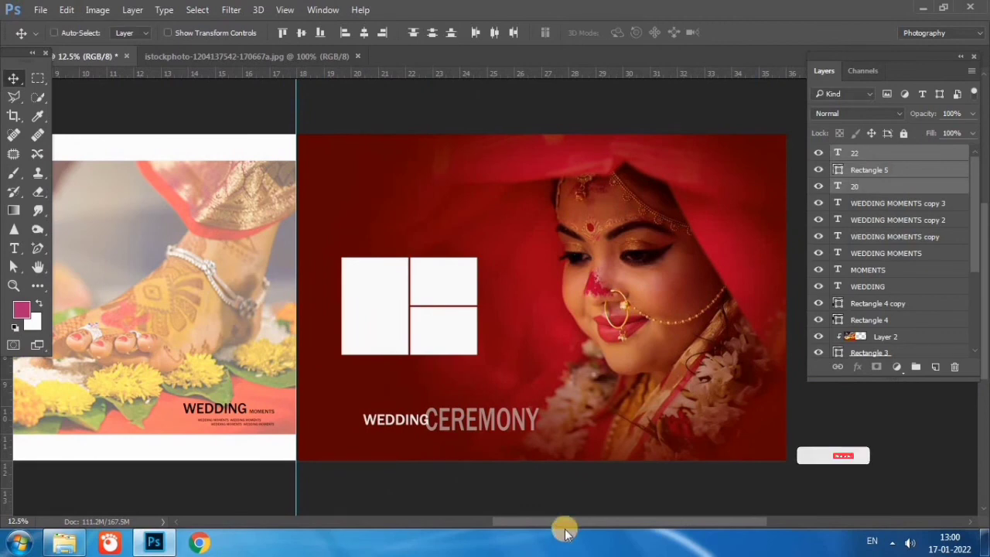
key(ctrl+minus)
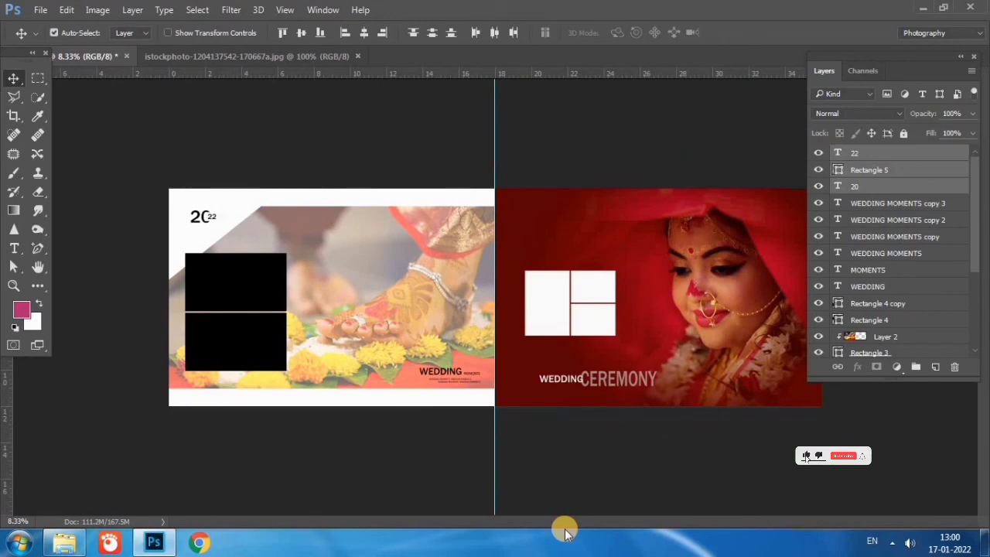